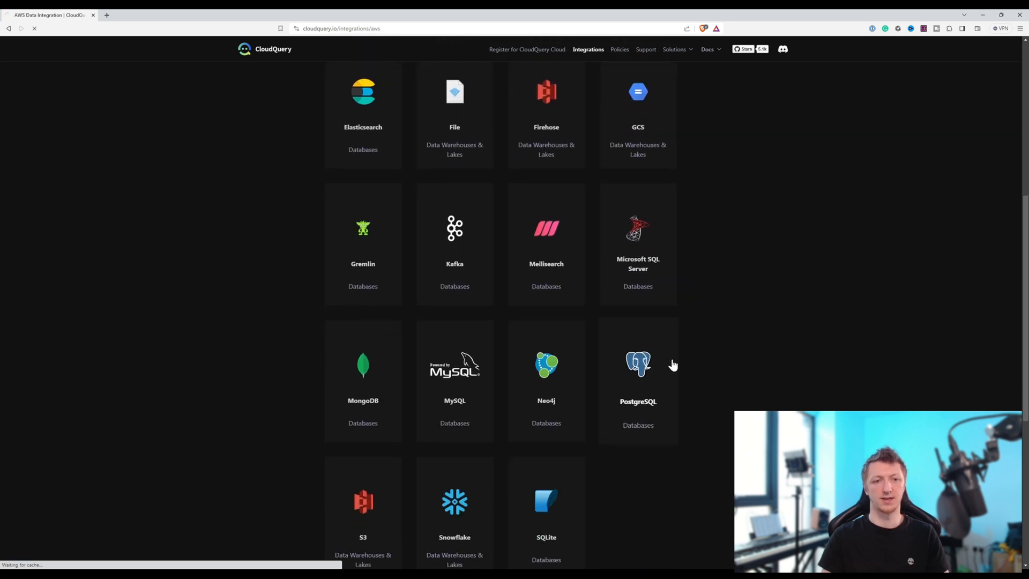
- Open the PostgreSQL destination guide for the AWS integration and copy the aws.yaml source configuration
click(650, 373)
scroll(609, 312, down, 5)
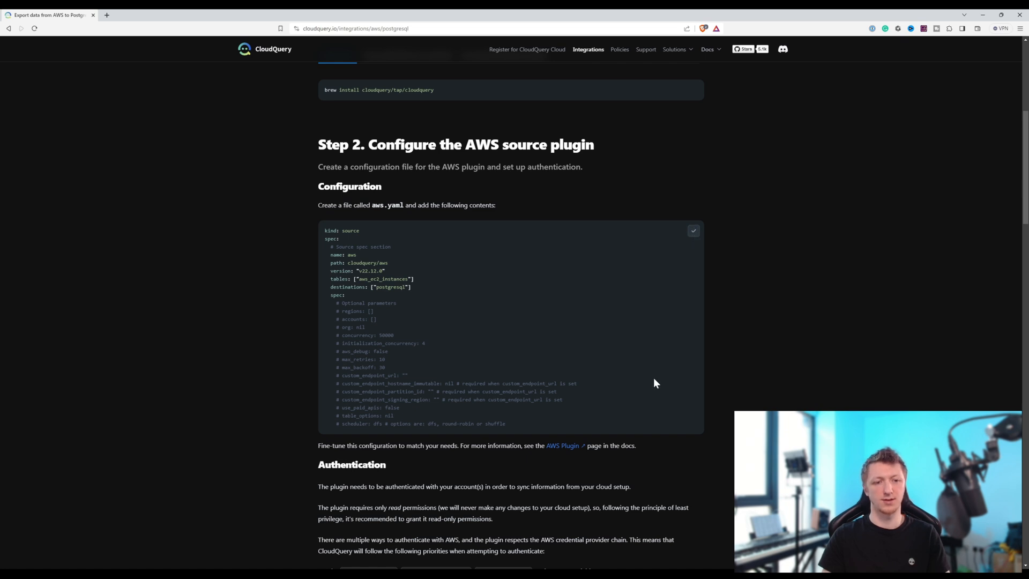
- Switch to PyCharm, create aws.yaml in the Multi-Cloud-Inventory root, and paste the copied AWS source configuration into it
click(620, 573)
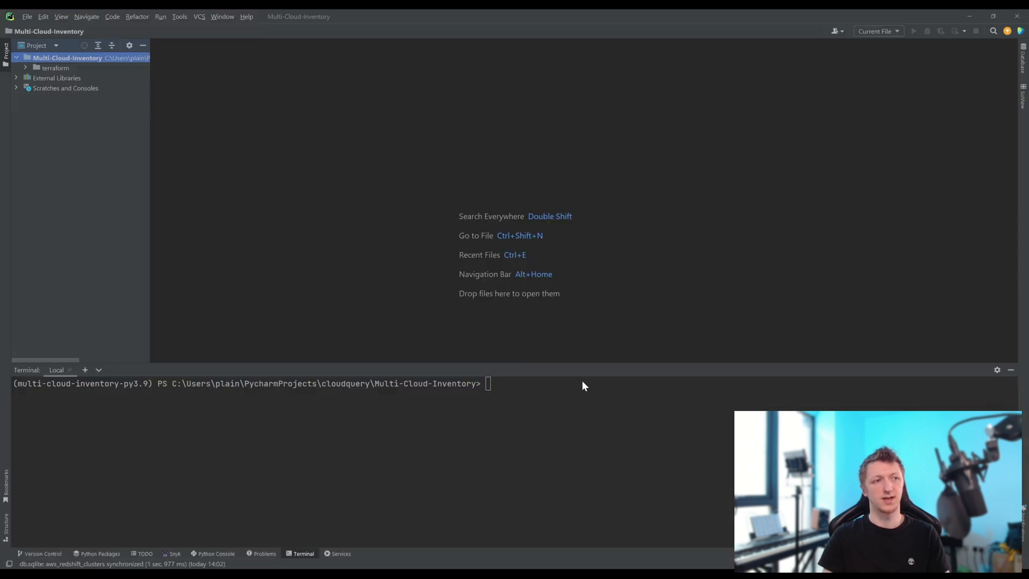
right_click(86, 58)
mouse_move(156, 63)
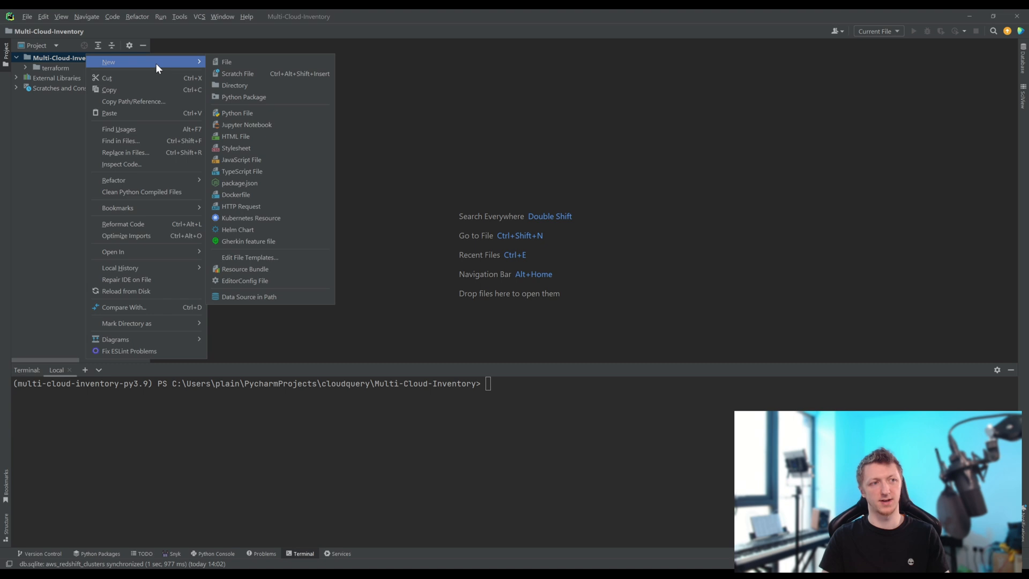
click(266, 62)
text(aws.yaml)
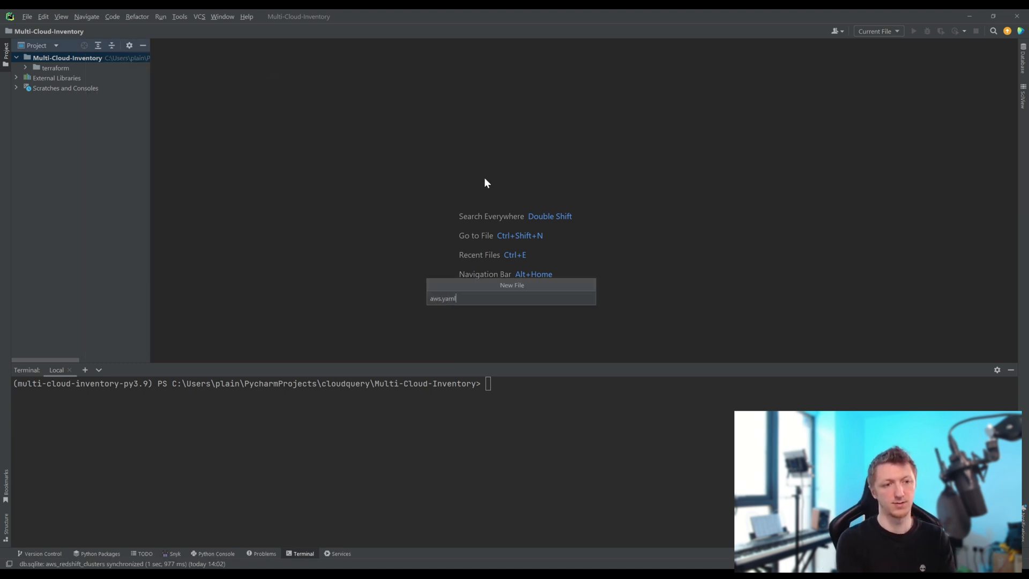
key(Return)
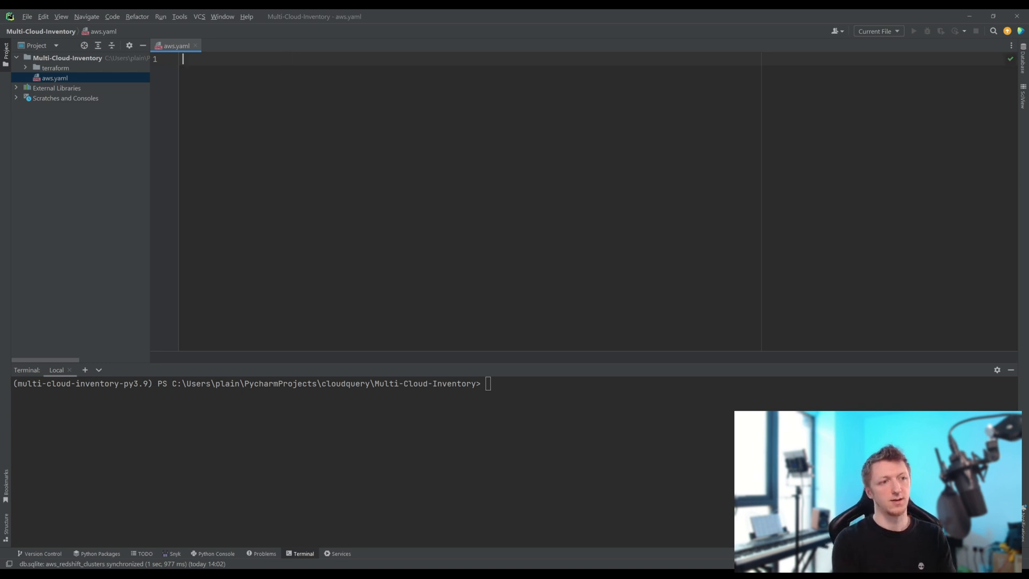
key(ctrl+v)
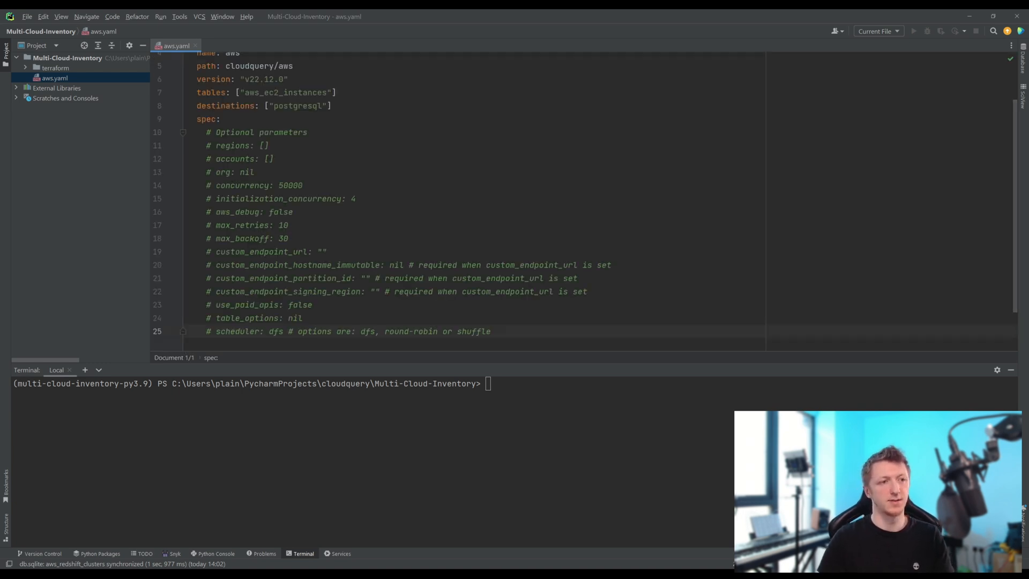
- Switch to the browser and copy the required tables for AWS Foundational Security Best Practices from the AWS policies documentation
scroll(343, 160, up, 2)
drag(336, 139, 236, 139)
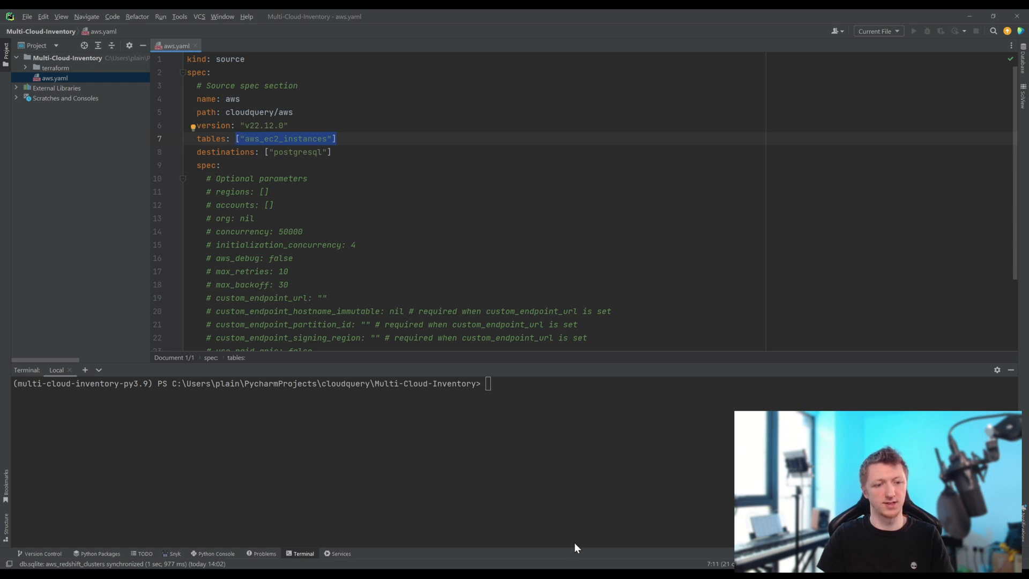
click(701, 523)
scroll(596, 352, down, 1)
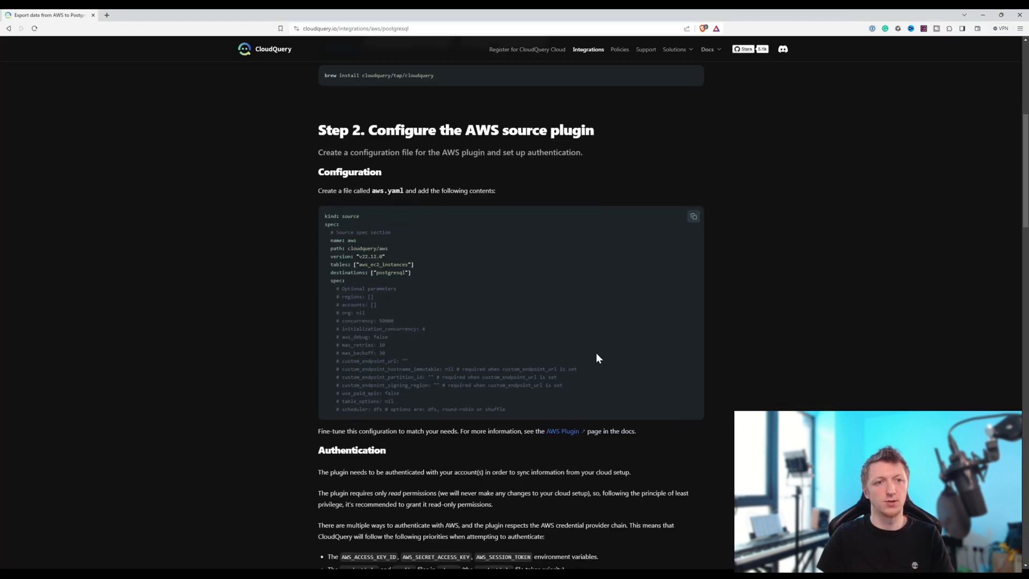
click(619, 50)
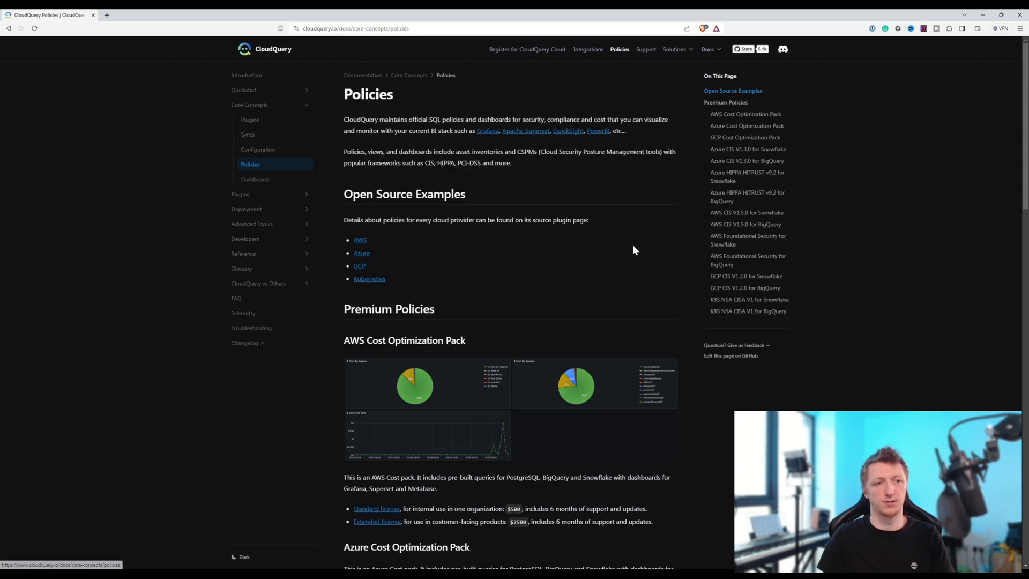
click(360, 241)
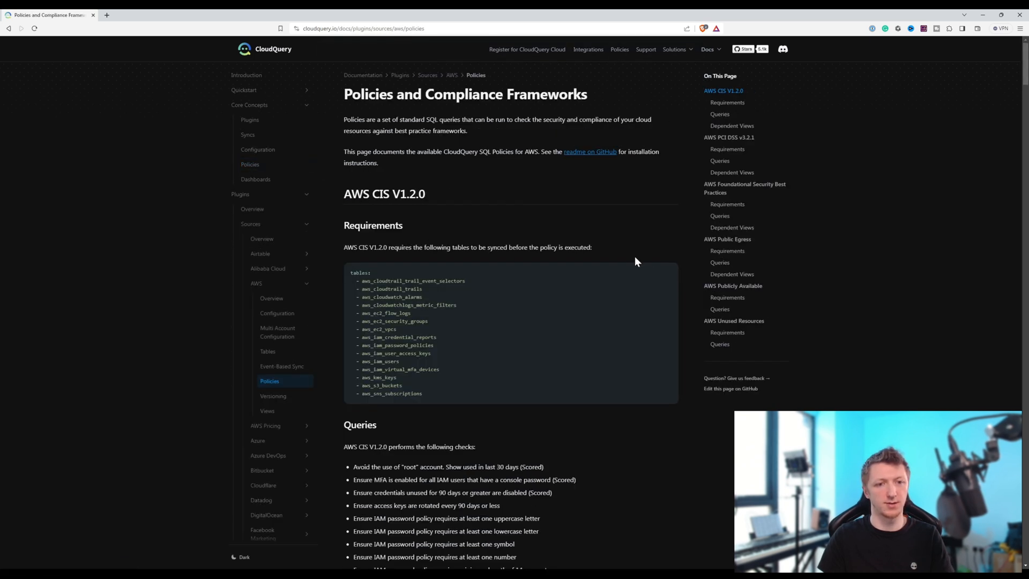
click(723, 204)
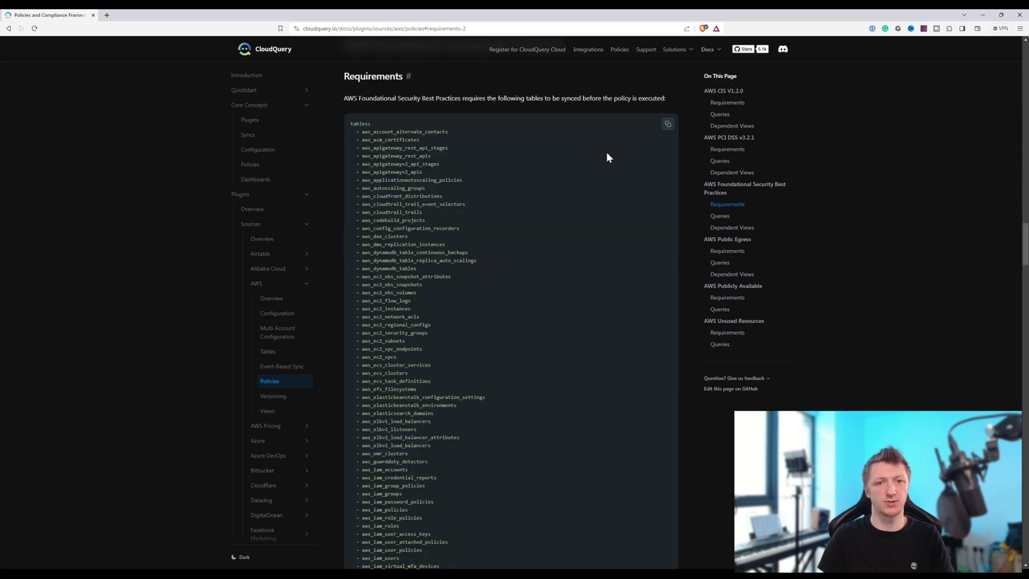
click(668, 125)
- Switch to PyCharm and replace the single-table tables entry in aws.yaml with the copied tables list
click(688, 575)
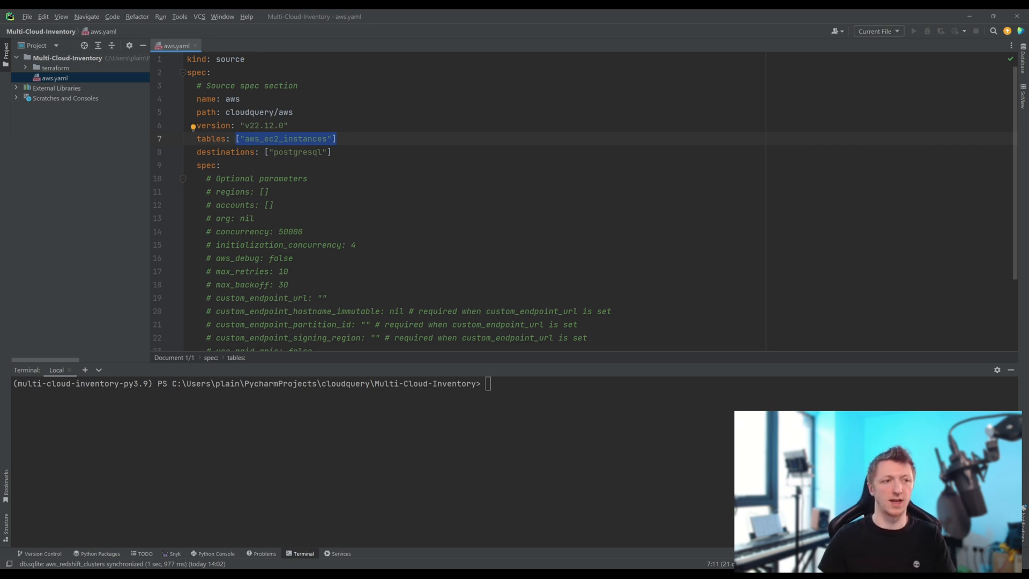
key(shift+Left)
key(shift+Left)
key(shift+Left)
key(shift+Left)
key(shift+Left)
key(shift+Left)
key(shift+Left)
key(shift+Left)
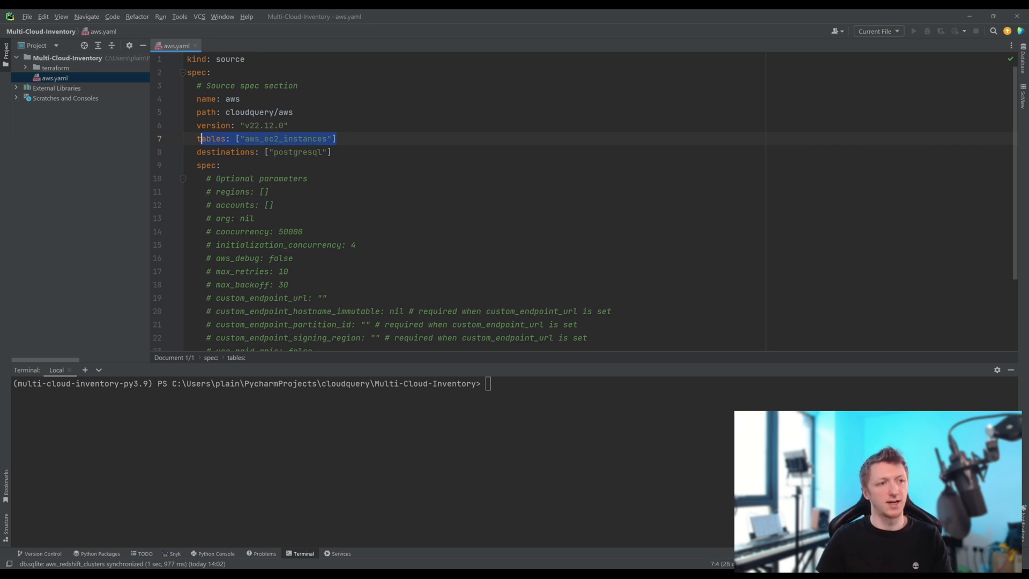
key(BackSpace)
key(ctrl+v)
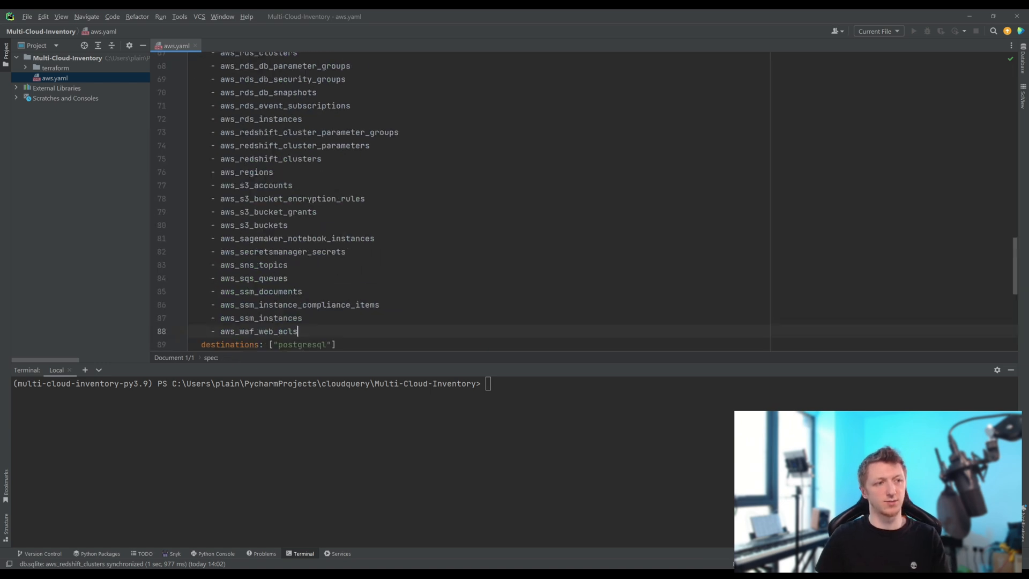
- Review the tables list in aws.yaml and its optional regions, accounts and org parameters
scroll(460, 201, up, 13)
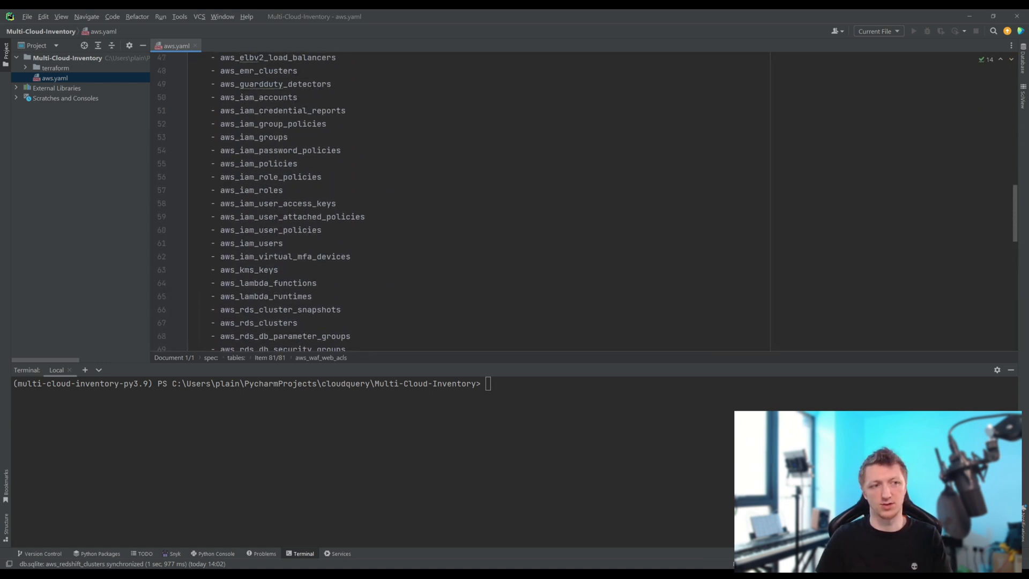
scroll(461, 201, up, 9)
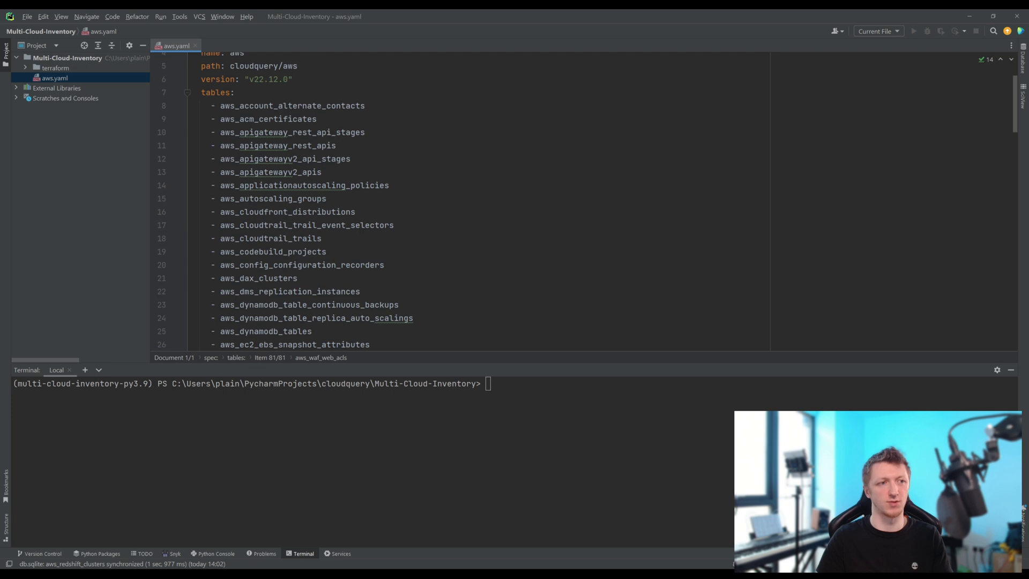
scroll(460, 200, down, 3)
scroll(461, 201, down, 20)
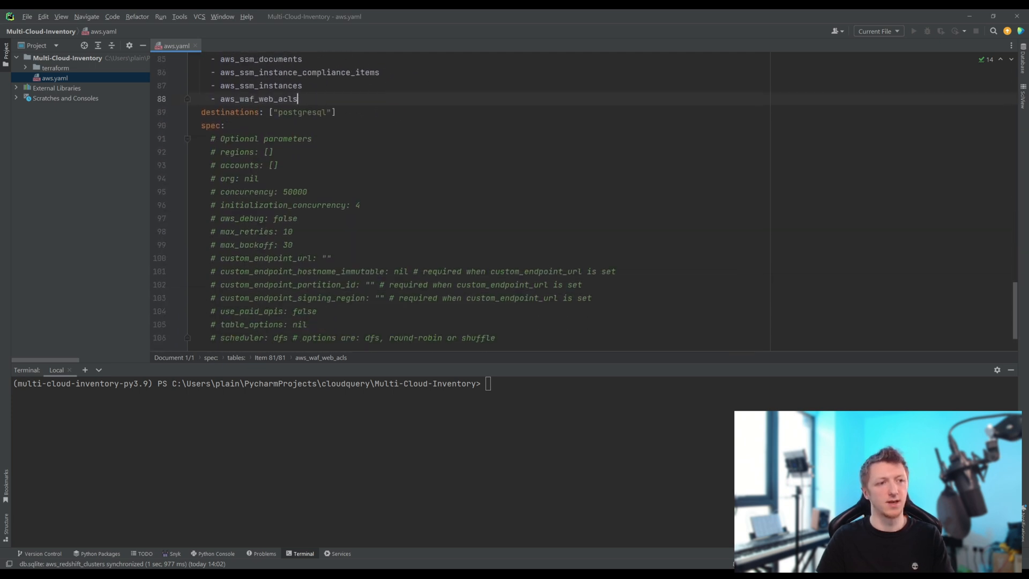
scroll(460, 200, up, 1)
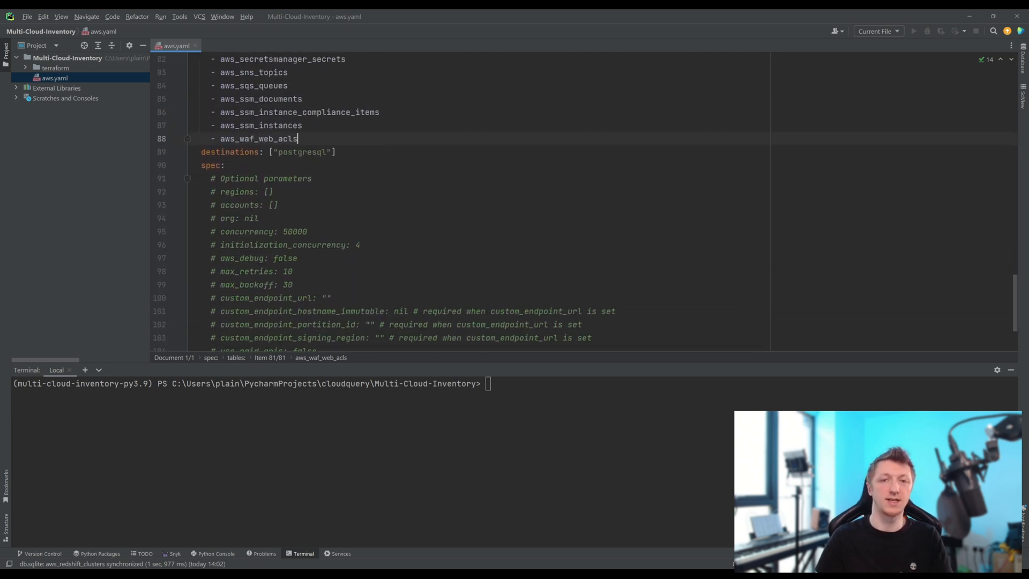
scroll(460, 201, down, 1)
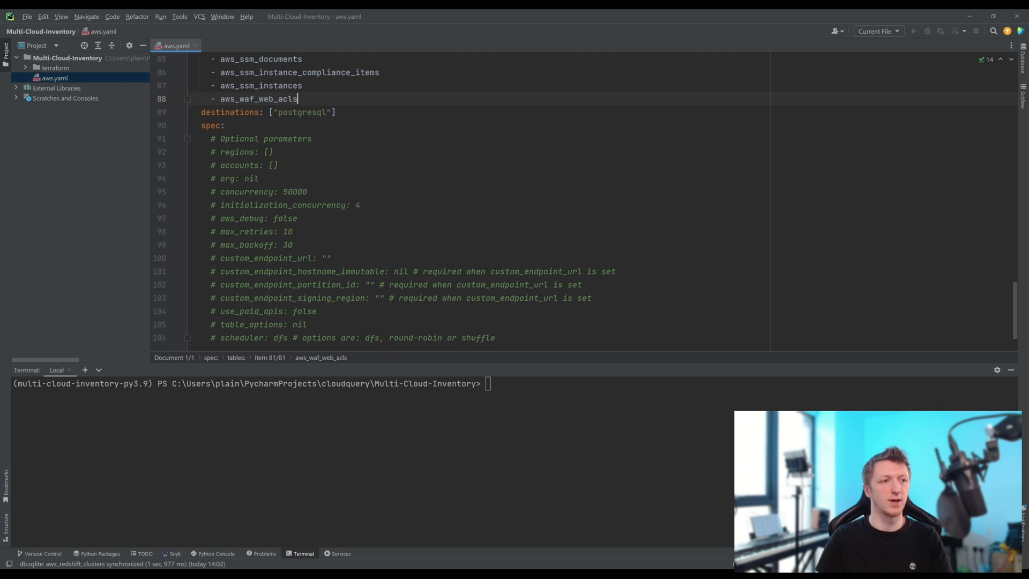
drag(220, 152, 260, 178)
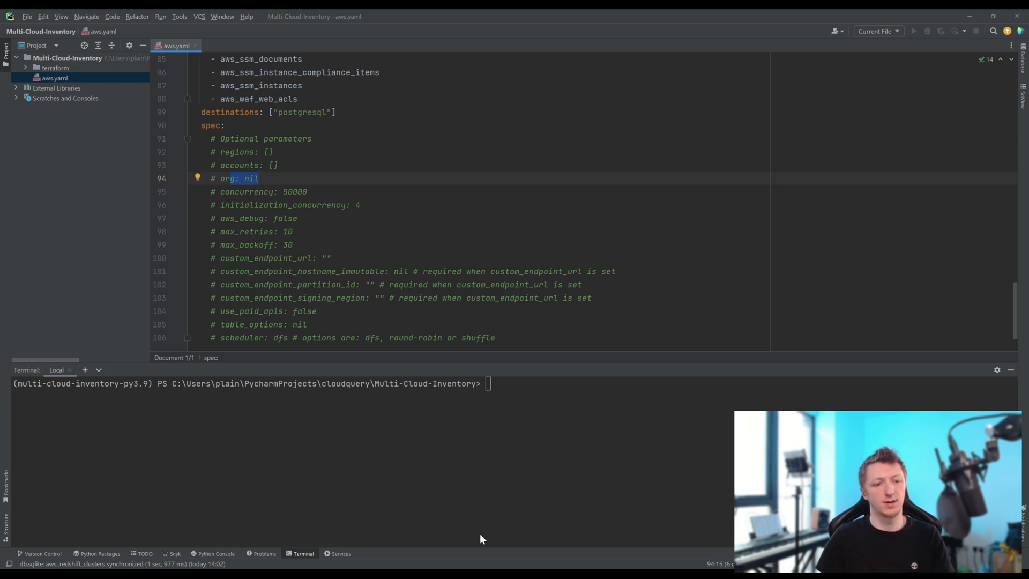
- Switch to the browser, open the Google Cloud Platform to PostgreSQL integration guide, and copy its gcp.yaml source configuration
mouse_move(586, 574)
click(645, 547)
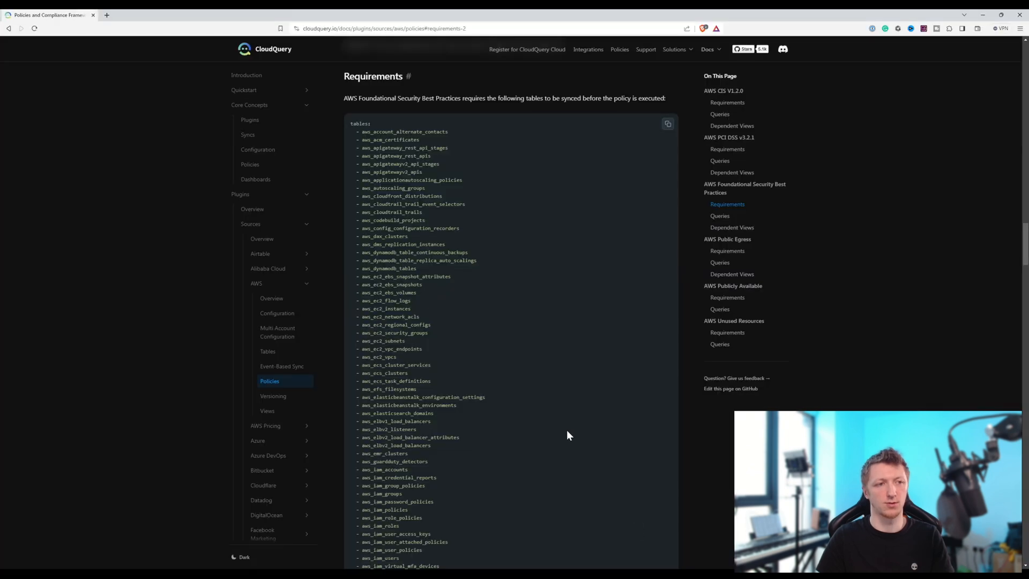
click(573, 50)
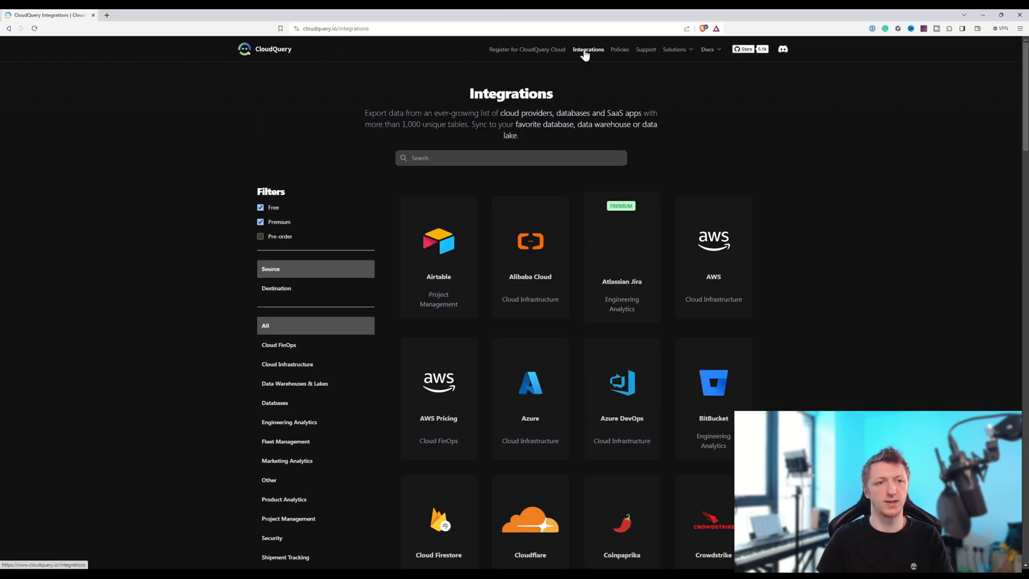
scroll(584, 177, down, 5)
scroll(590, 225, down, 5)
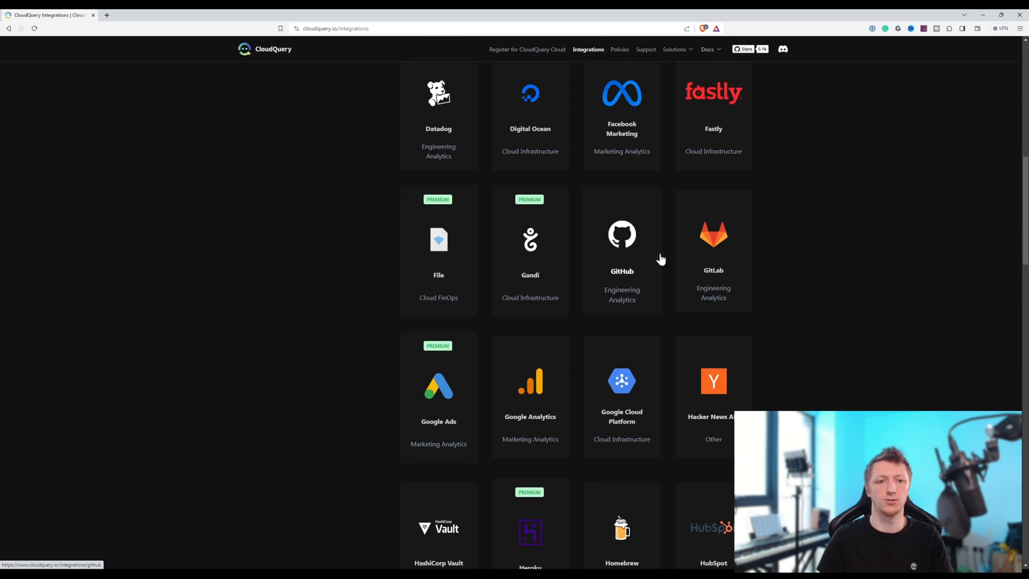
click(624, 386)
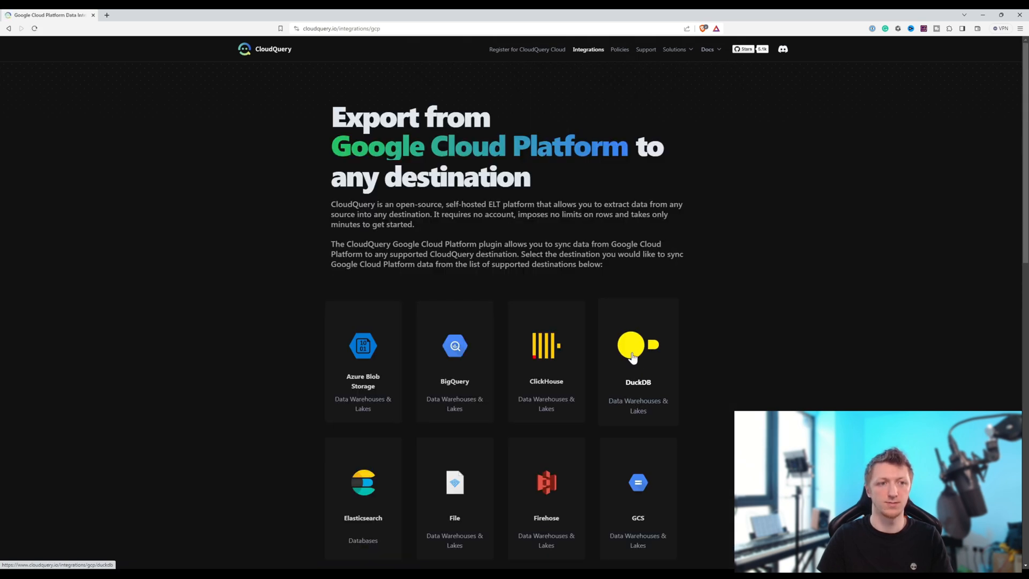
scroll(519, 273, down, 5)
click(651, 460)
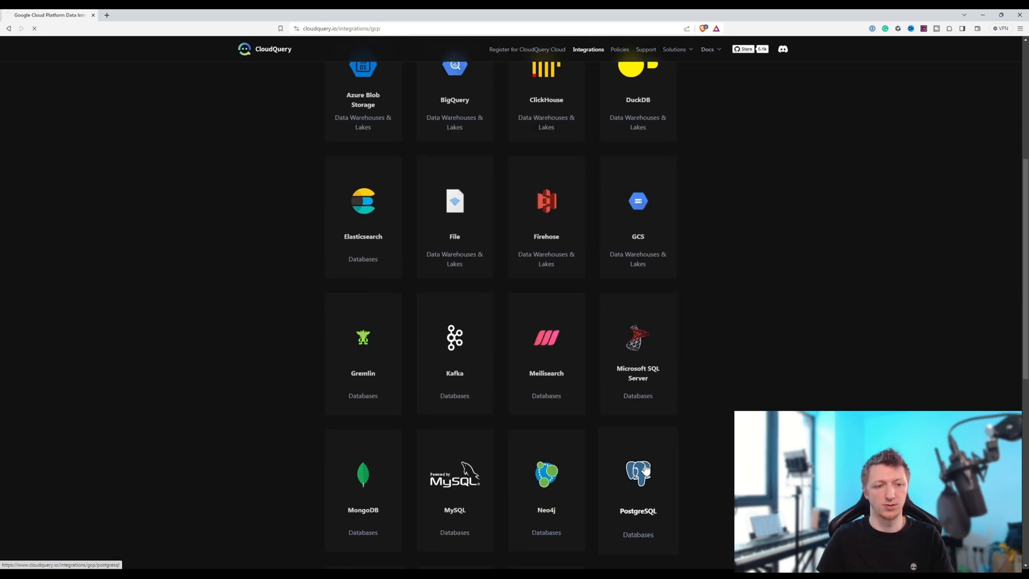
scroll(650, 460, down, 4)
scroll(511, 343, down, 2)
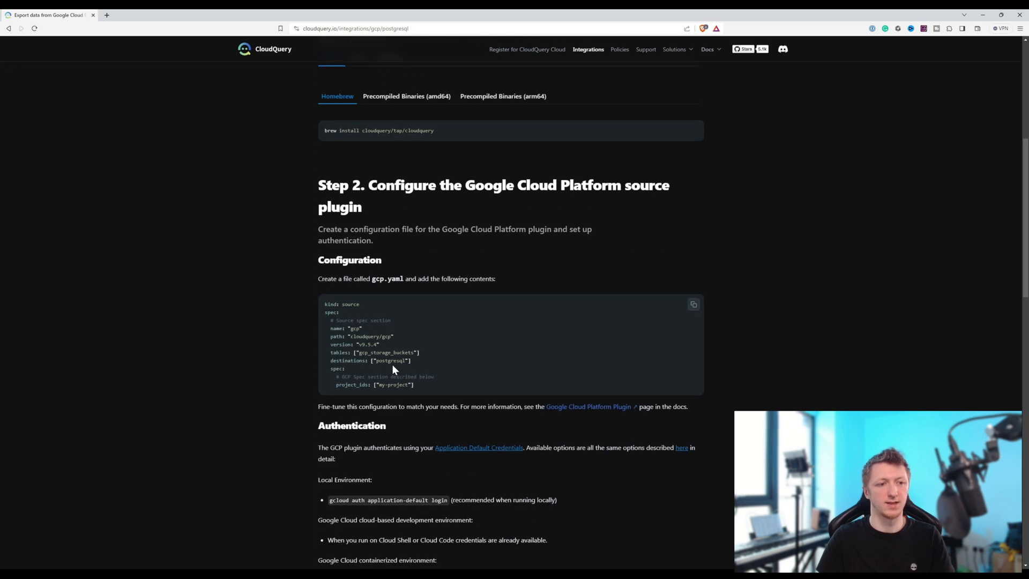
click(693, 304)
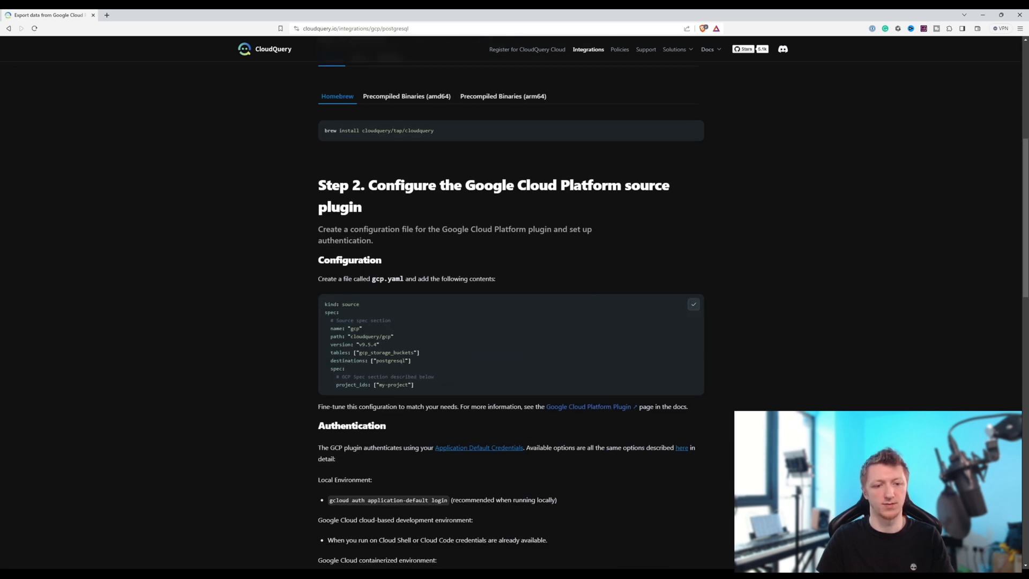
- Switch to PyCharm, create gcp.yaml in the Multi-Cloud-Inventory root, and paste the copied GCP source configuration into it
click(621, 572)
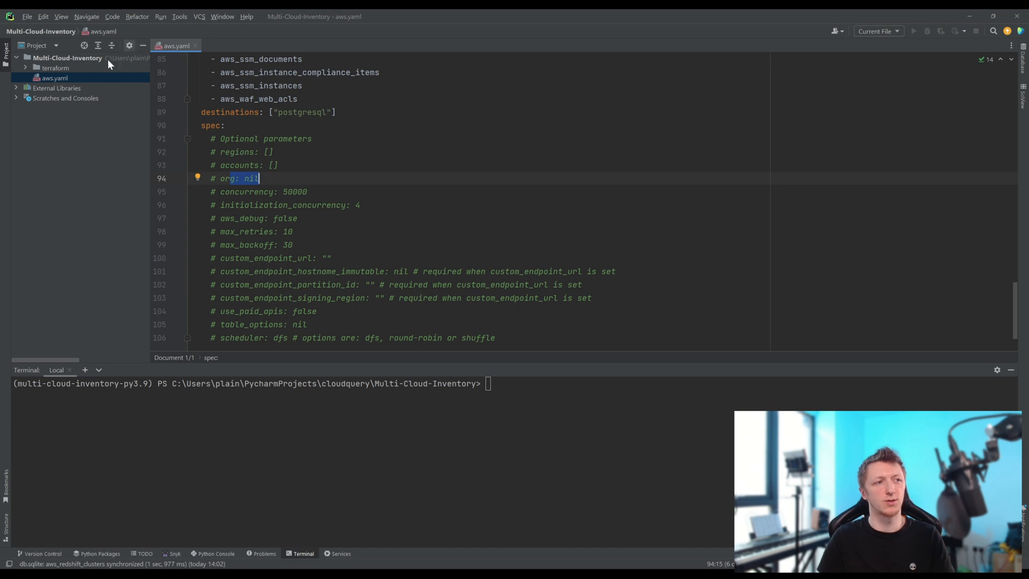
right_click(70, 57)
mouse_move(182, 60)
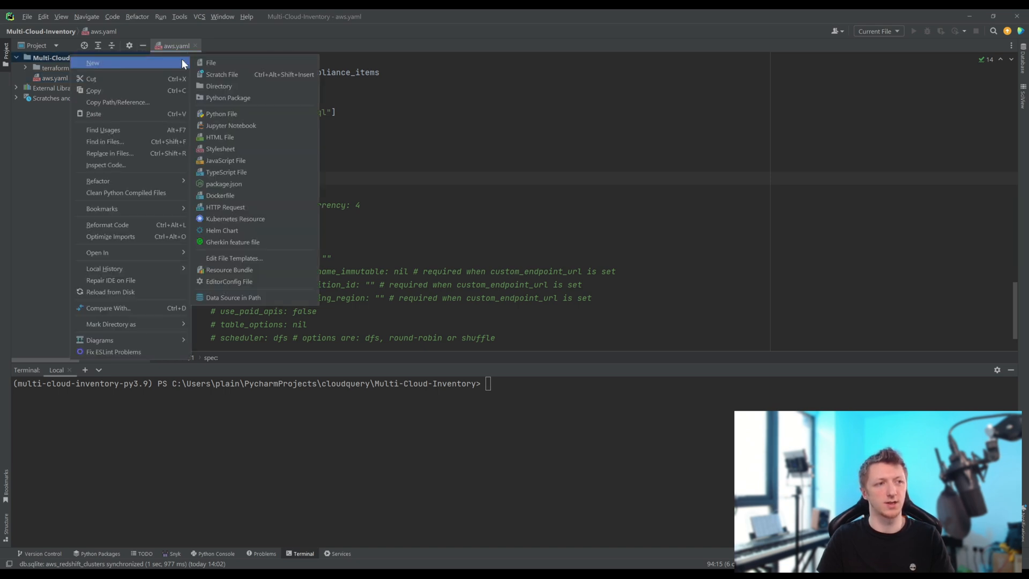
click(211, 62)
text(gcp.ysaml)
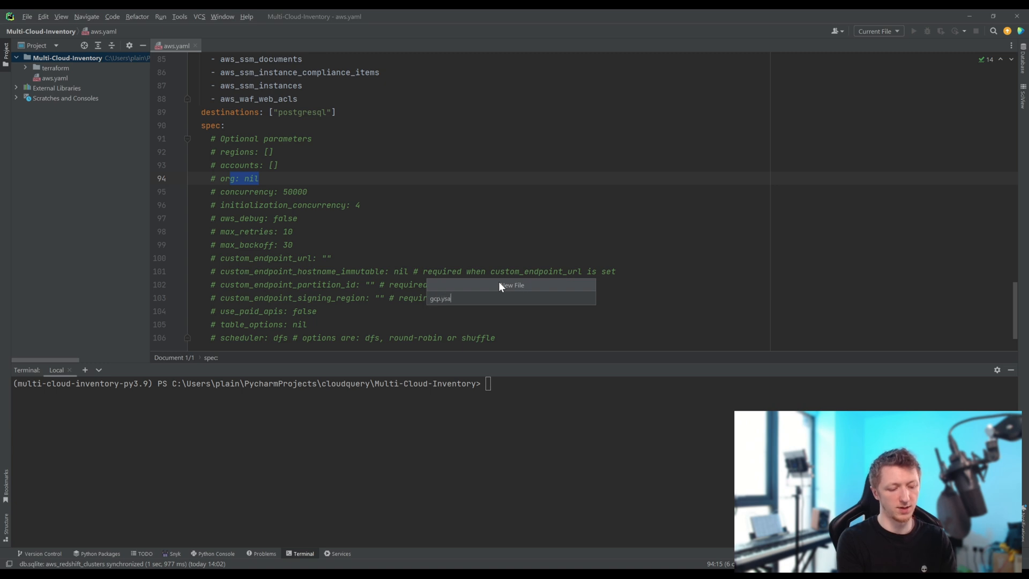
key(Left)
key(Left)
key(Left)
key(BackSpace)
key(Return)
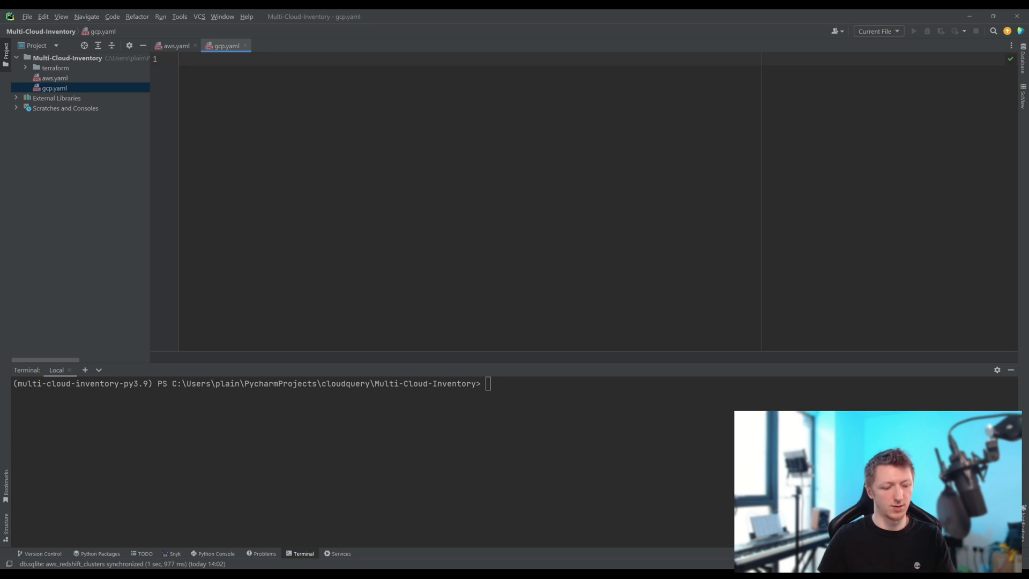
key(ctrl+v)
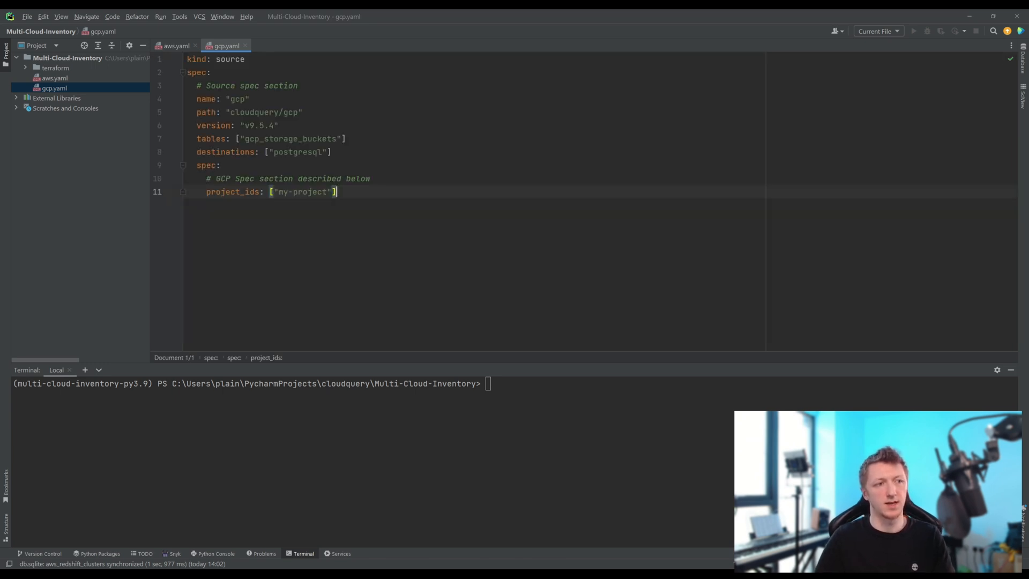
- Set project_ids in gcp.yaml to "cq-playground" in place of the placeholder project
drag(236, 138, 347, 138)
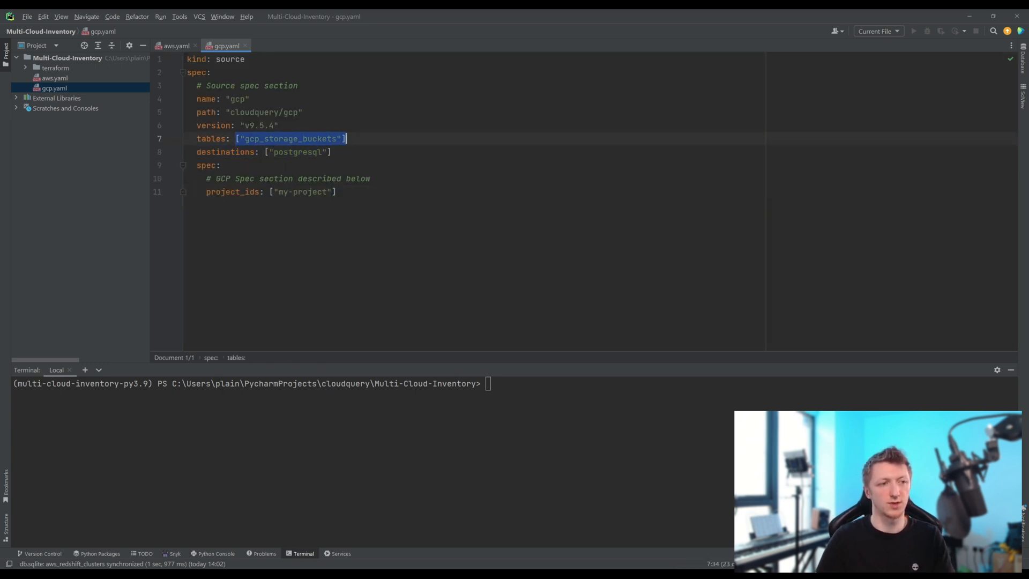
click(288, 191)
drag(278, 192, 327, 192)
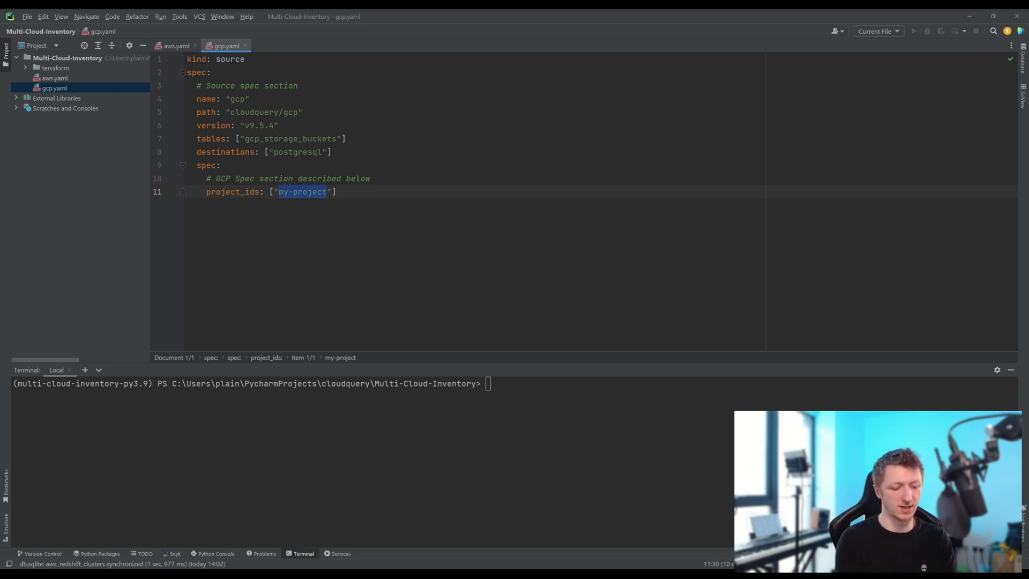
text(cq-playg)
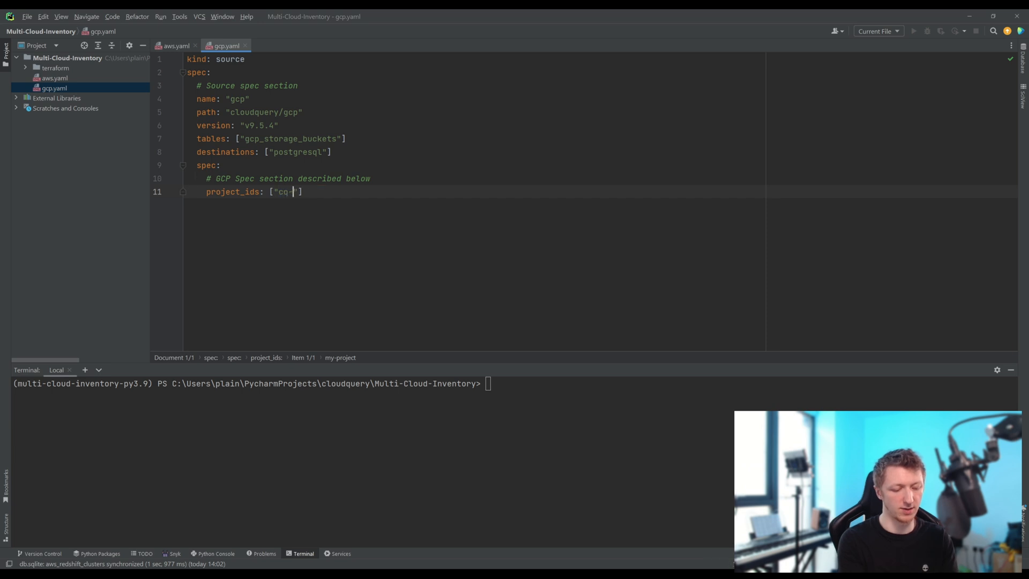
text(round)
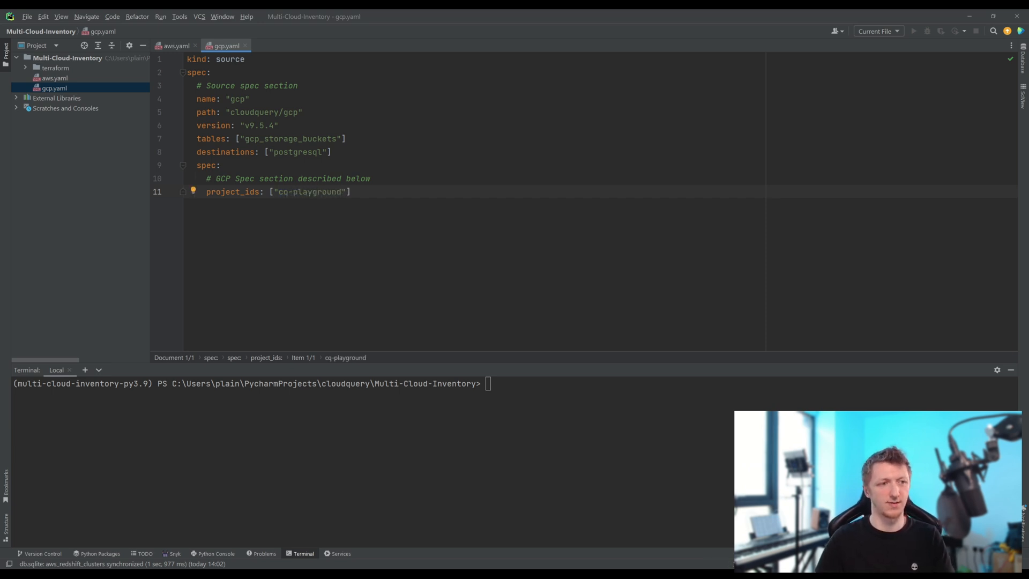
- Switch to the browser, open CloudQuery's GCP policies page, and copy the required tables list for GCP CIS v1.2.0
drag(347, 139, 235, 138)
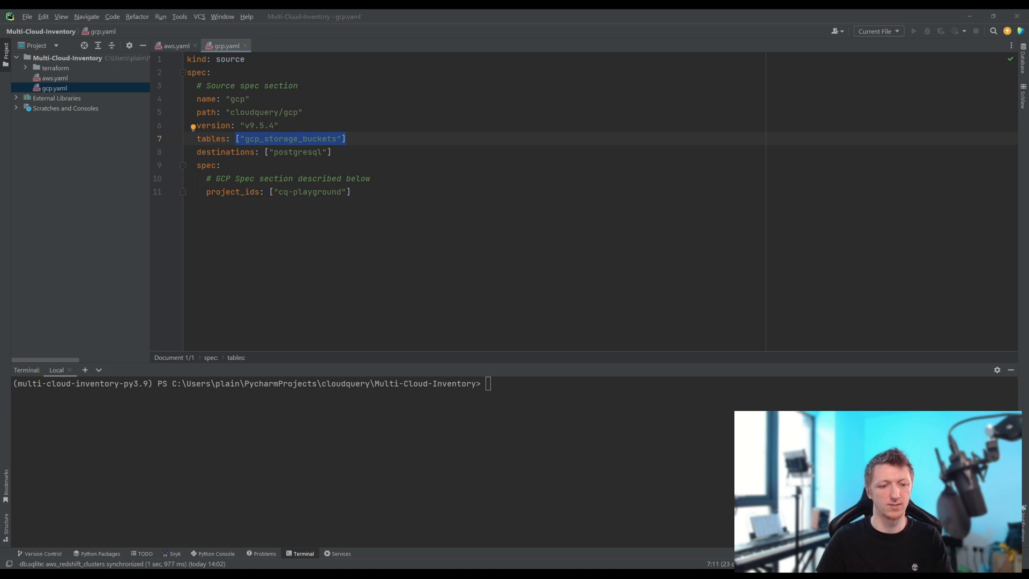
click(677, 526)
click(361, 268)
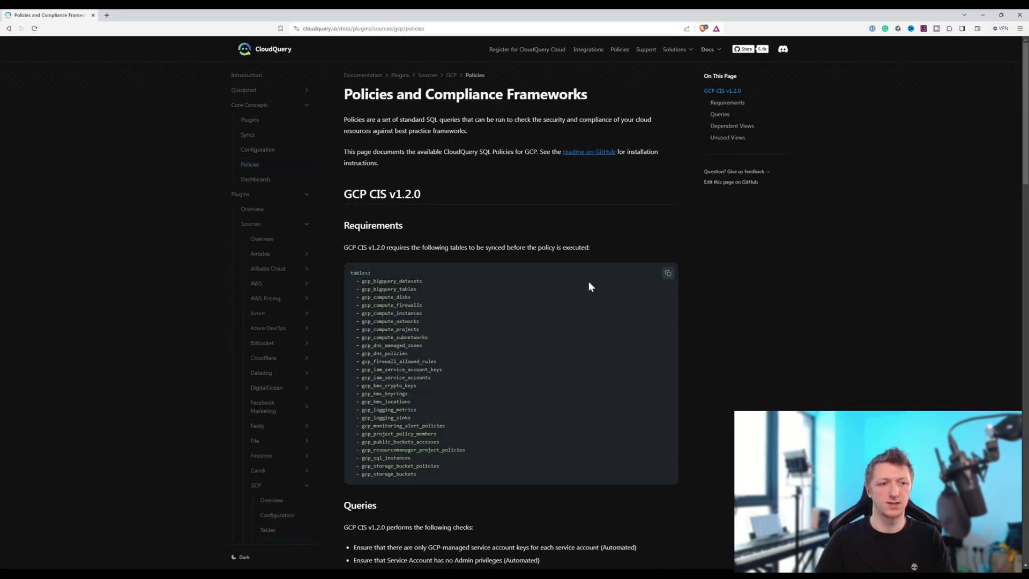
scroll(552, 247, down, 2)
mouse_move(616, 164)
click(668, 153)
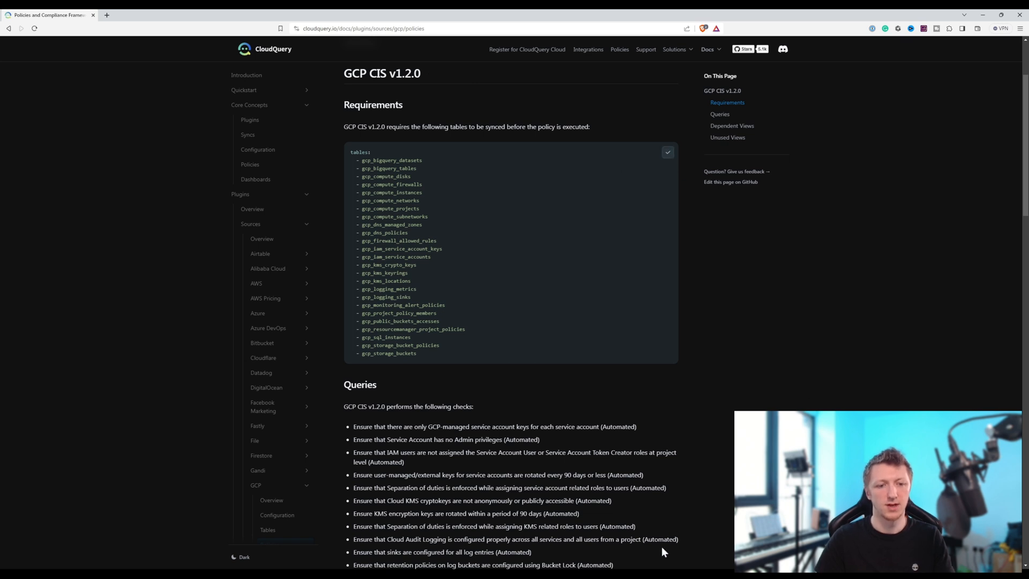
- Switch to PyCharm and replace the single-table tables entry in gcp.yaml with the copied tables list
click(623, 557)
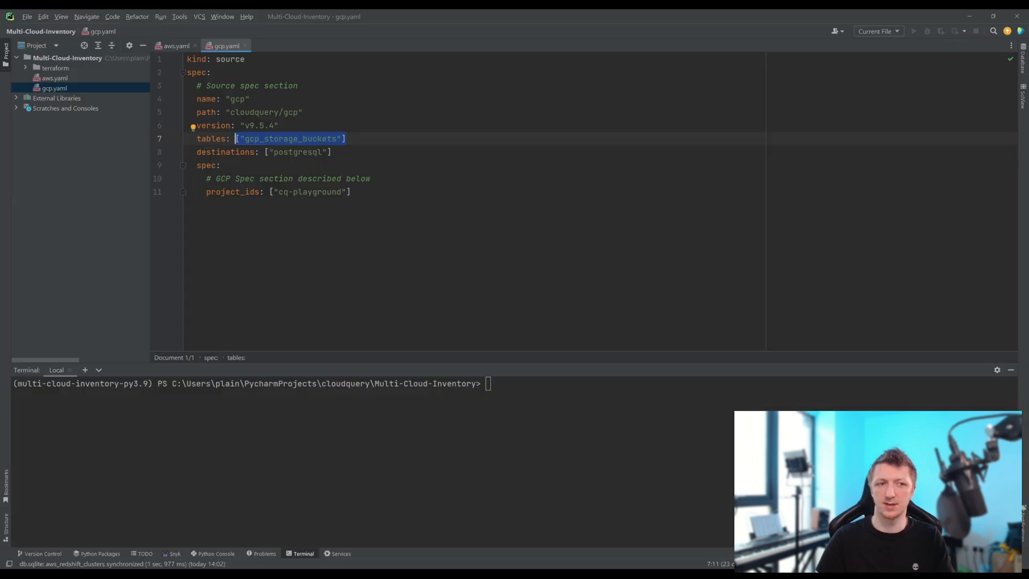
drag(347, 139, 197, 139)
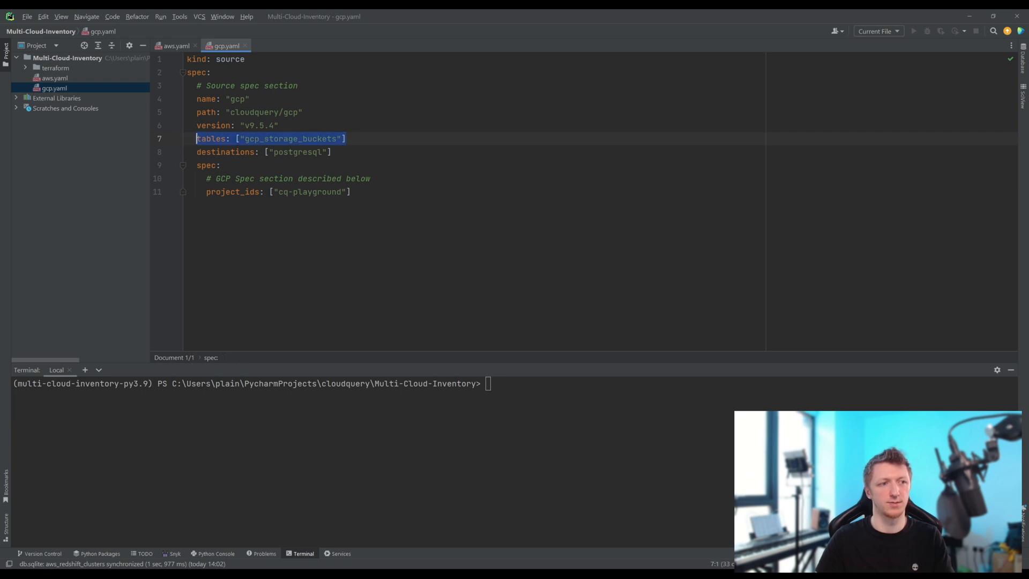
key(ctrl+v)
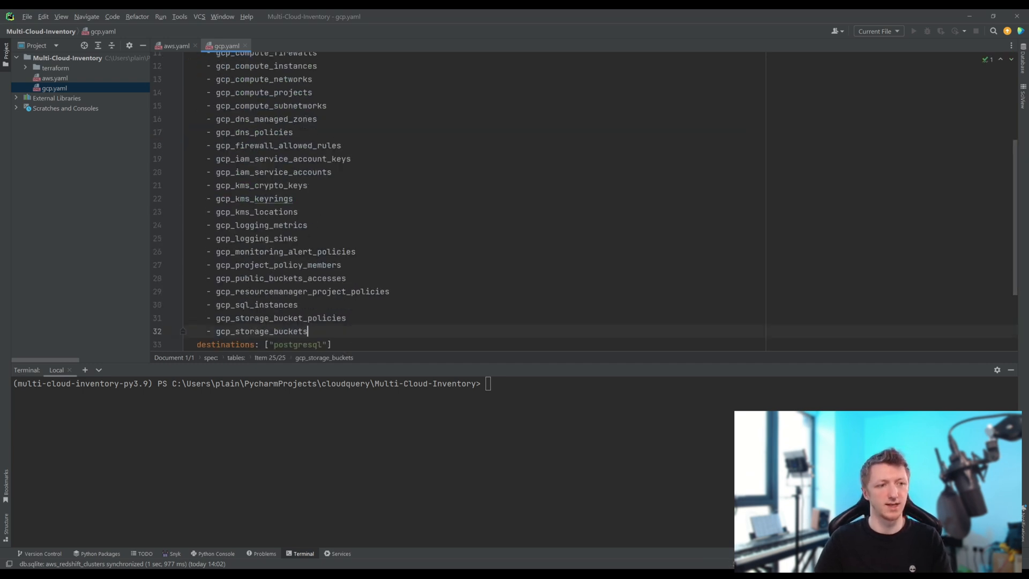
- Delete the gcp_storage_bucket_policies entry from the tables list in gcp.yaml
key(Up)
key(End)
key(shift+Home)
key(shift+Home)
key(shift+Left)
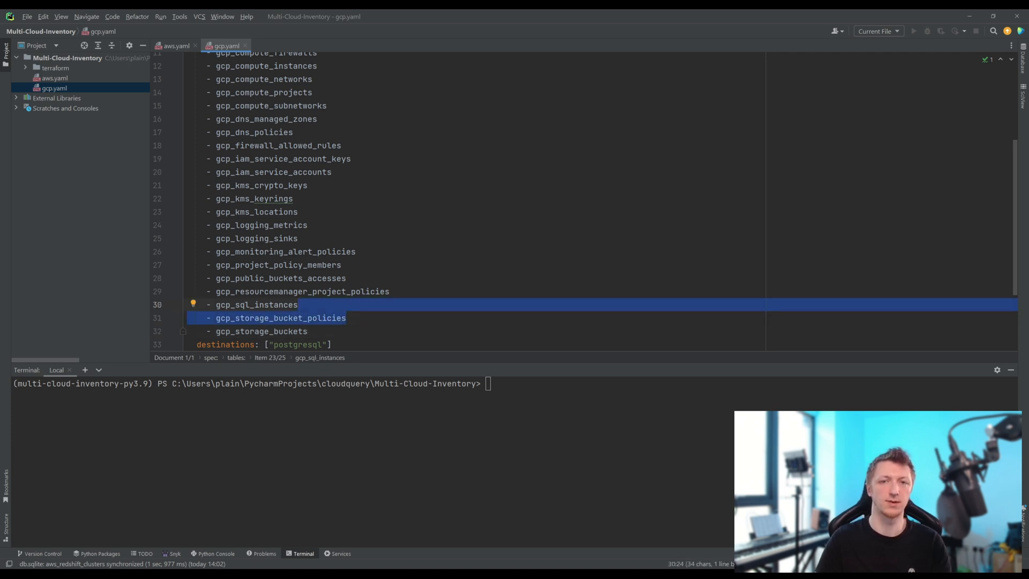
key(Delete)
- Remove the tables from gcp_dns_policies through gcp_resourcemanager_project_policies from the gcp.yaml list, then review the remaining entries
drag(390, 291, 173, 162)
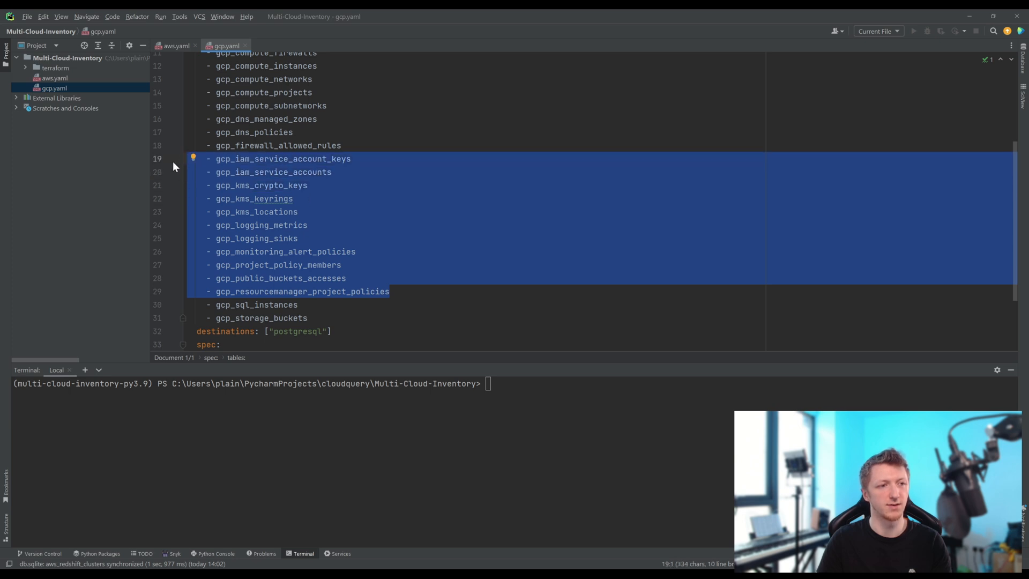
drag(174, 165, 165, 146)
scroll(333, 191, up, 2)
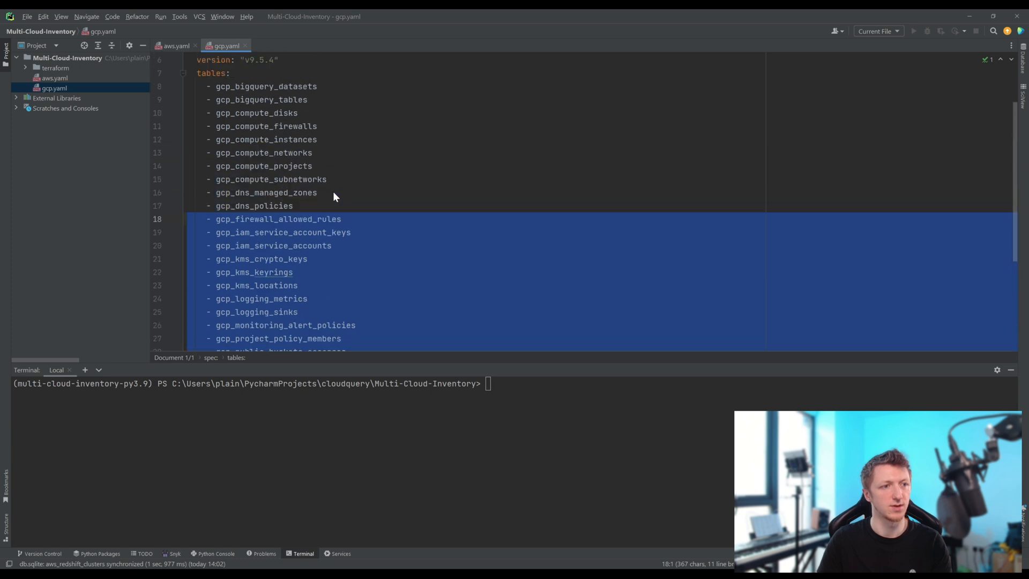
key(BackSpace)
key(BackSpace)
key(shift+Up)
key(BackSpace)
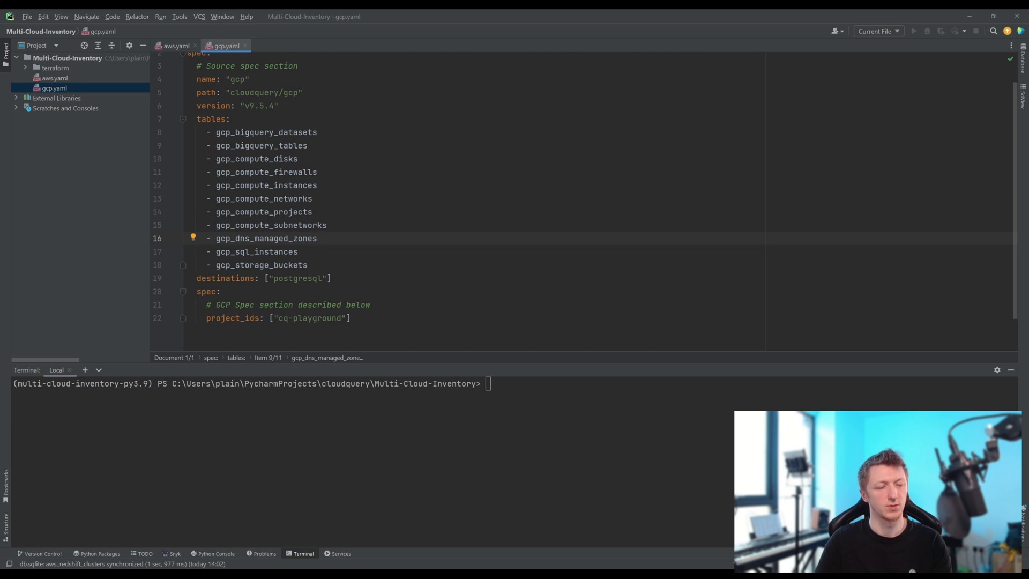
drag(293, 132, 298, 252)
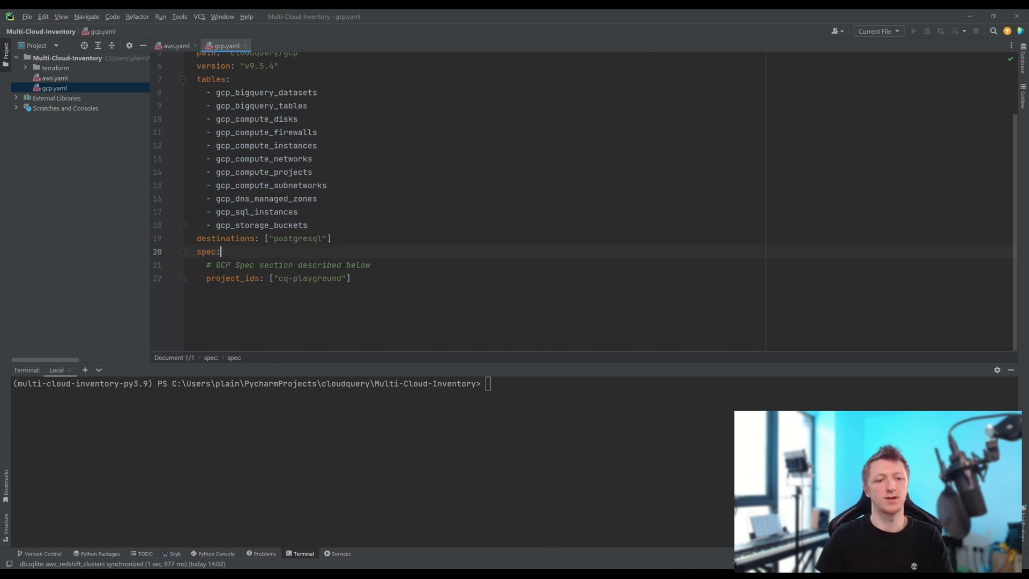
- Switch to the browser, open the AWS to PostgreSQL integration guide, and copy its postgresql.yaml destination configuration
click(650, 544)
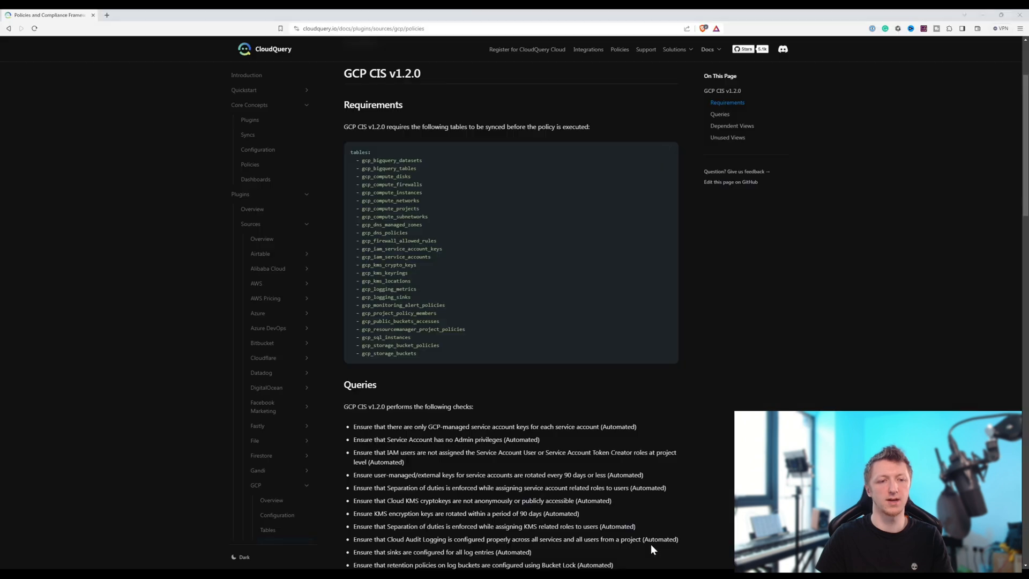
click(588, 50)
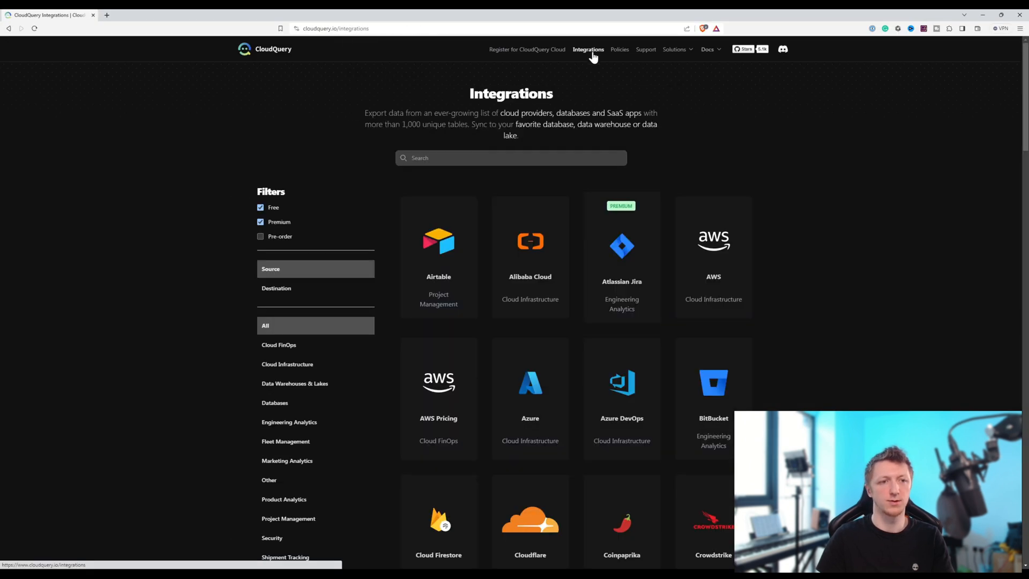
click(706, 288)
scroll(627, 439, down, 5)
click(647, 465)
scroll(487, 317, down, 15)
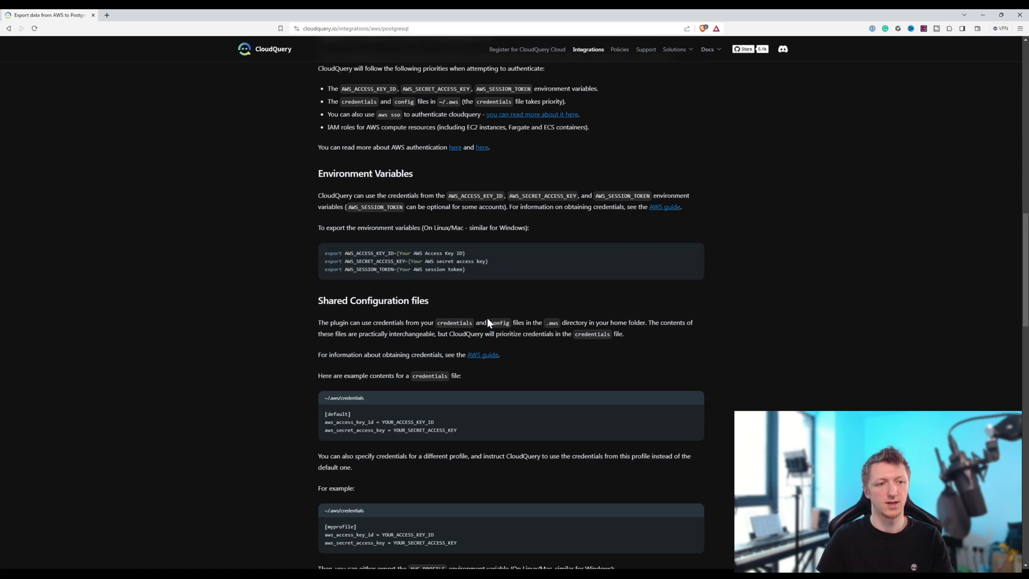
scroll(486, 316, down, 10)
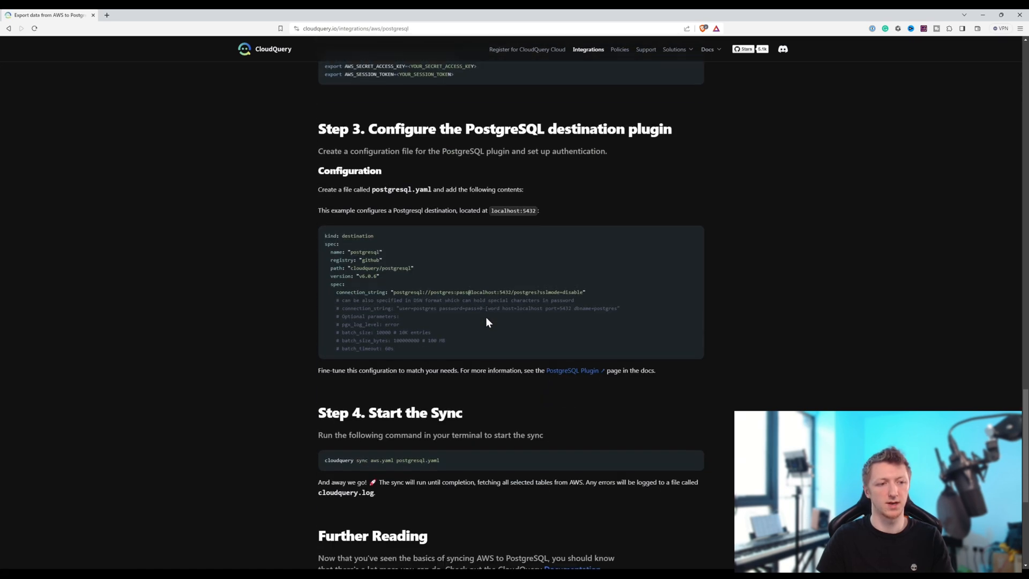
click(694, 220)
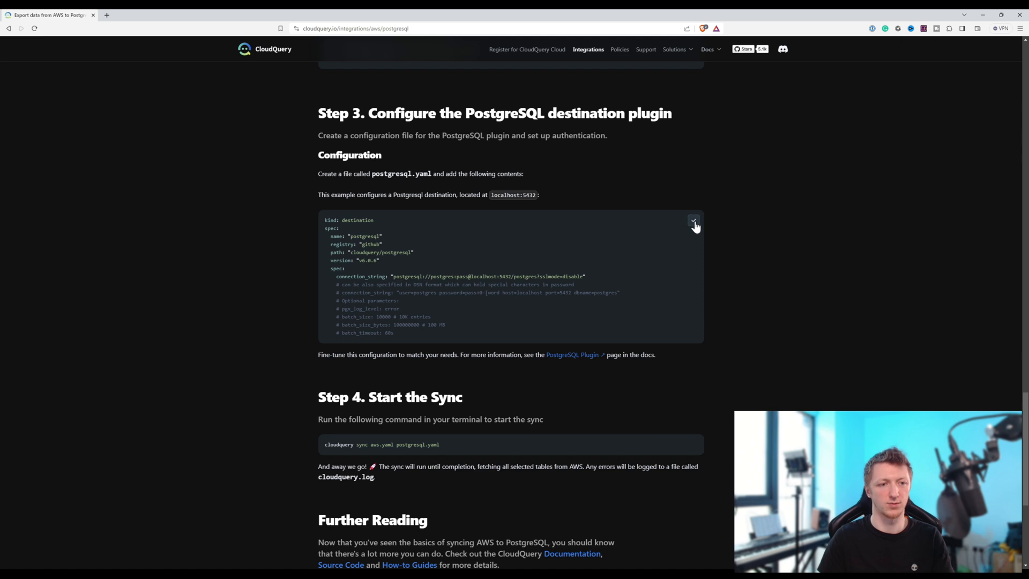
- Switch to PyCharm, create postgres.yaml in the Multi-Cloud-Inventory root, and paste the copied PostgreSQL destination configuration into it
mouse_move(621, 574)
click(621, 533)
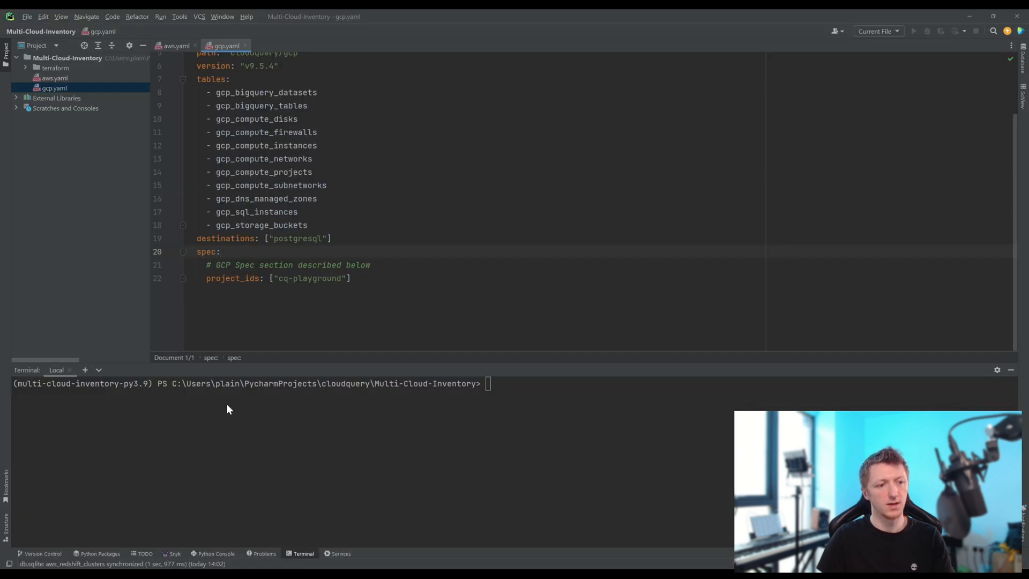
right_click(51, 57)
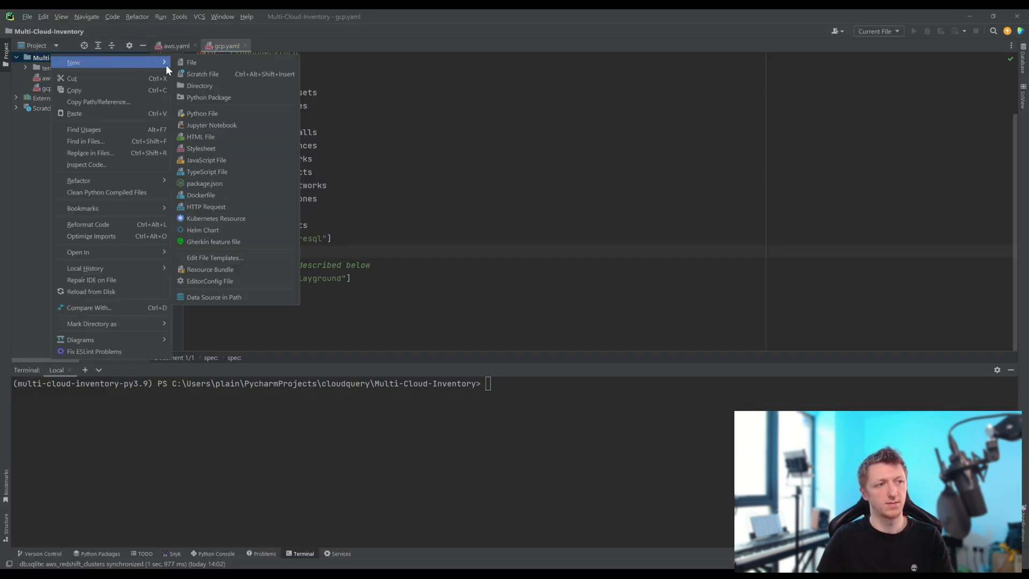
click(191, 62)
text(postgres.y)
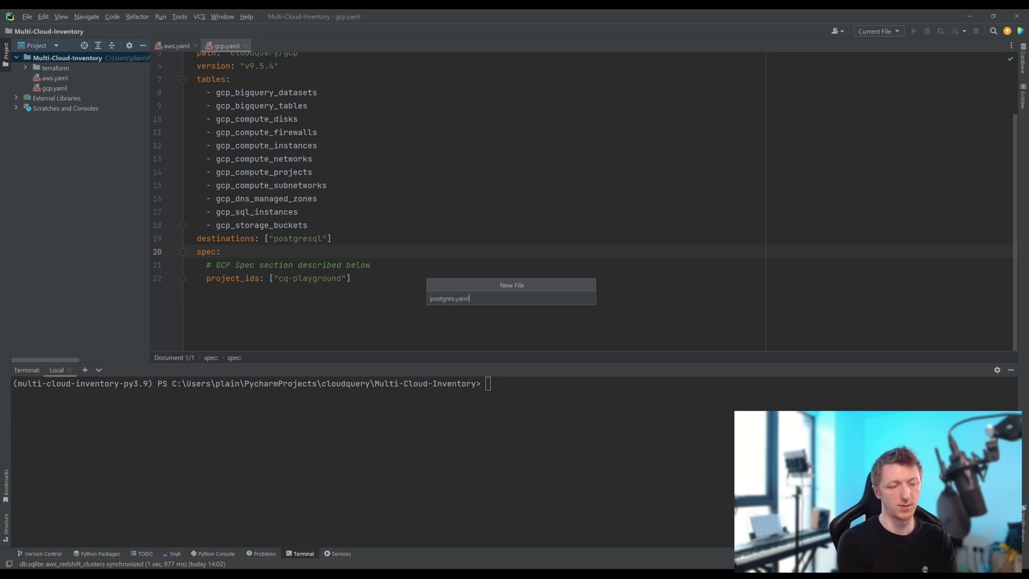
text(aml)
key(Return)
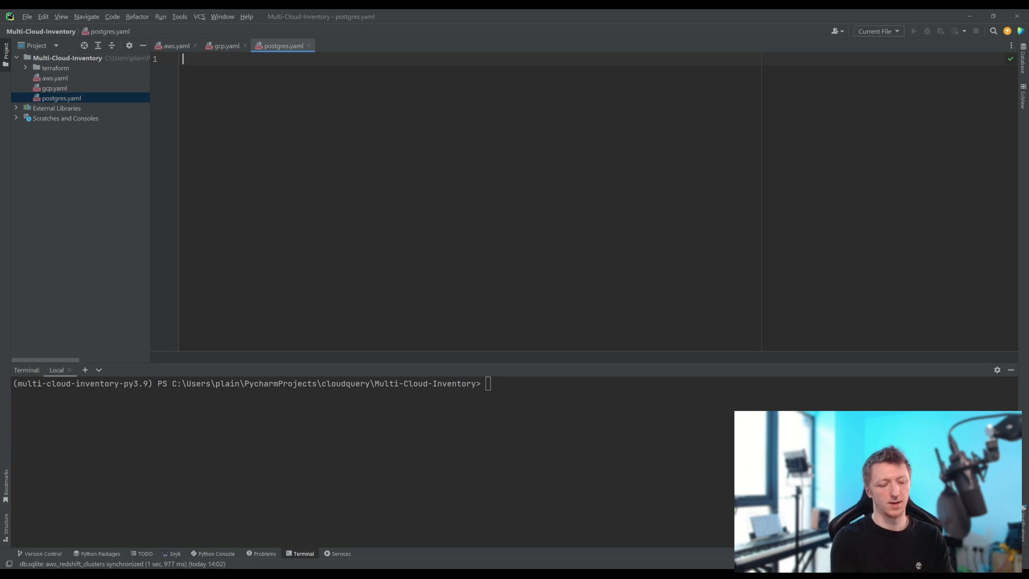
key(ctrl+v)
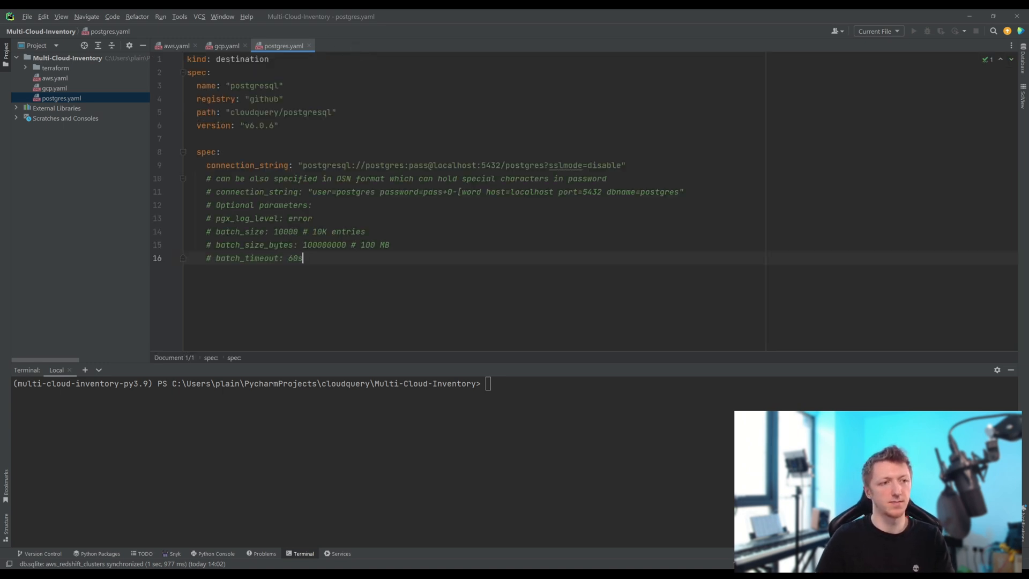
- Replace the connection_string URL before ?sslmode=disable with the local database's postgresql:// URL, including its password and port 32768
drag(302, 165, 544, 165)
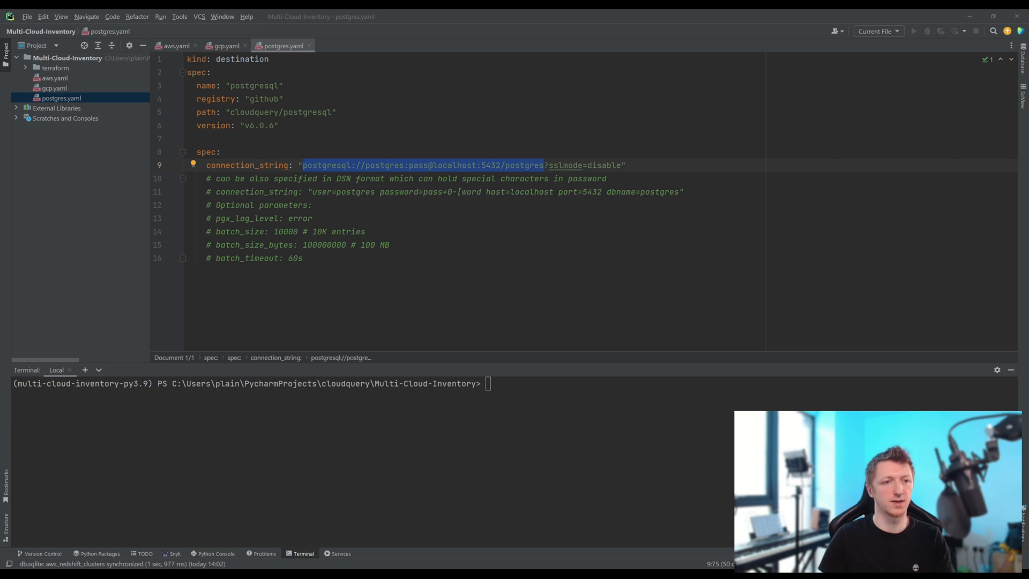
click(491, 161)
drag(545, 165, 303, 165)
key(ctrl+v)
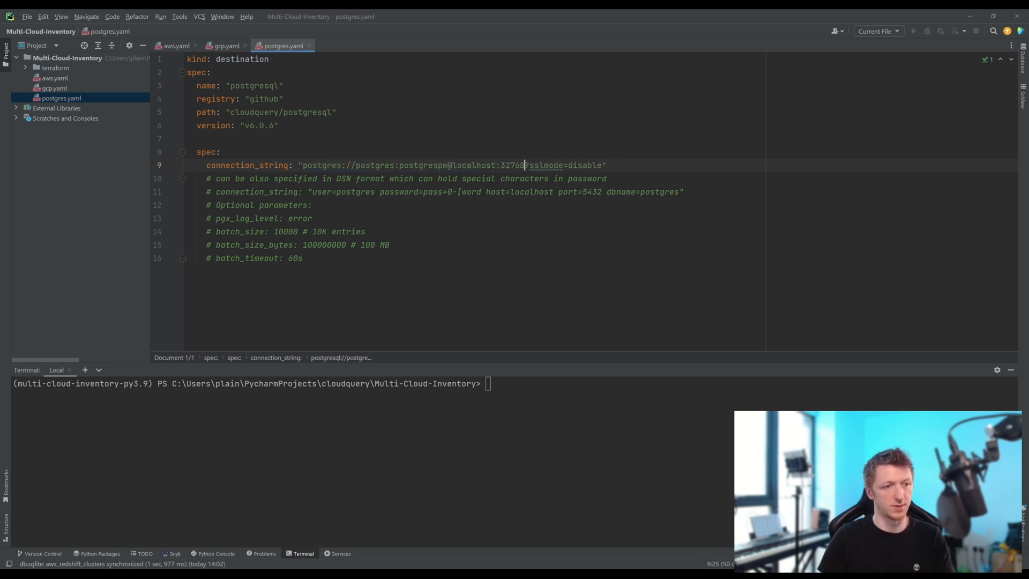
text(ql)
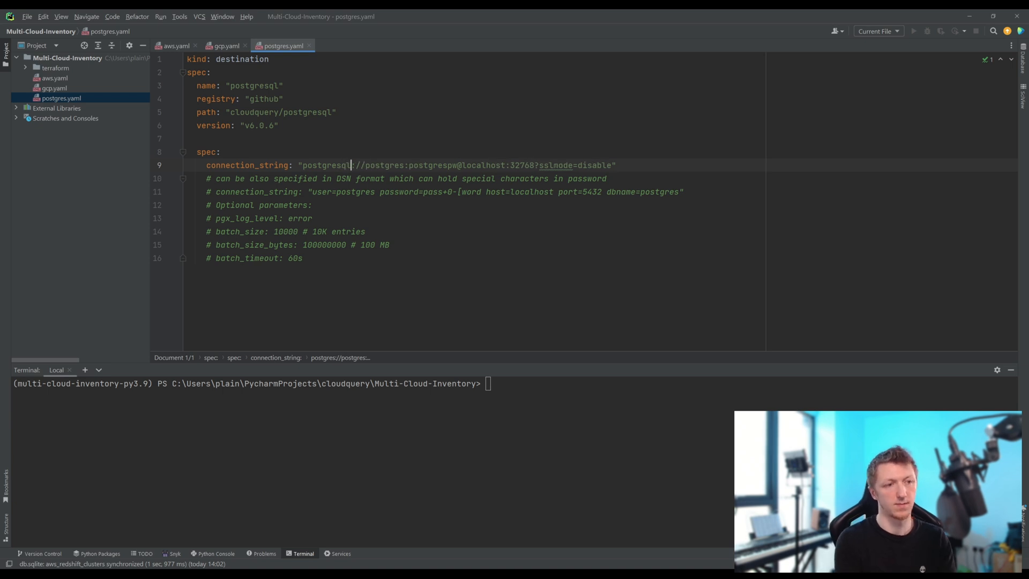
- Remove the blank line between the version and the nested spec section in postgres.yaml
click(337, 112)
click(188, 139)
key(BackSpace)
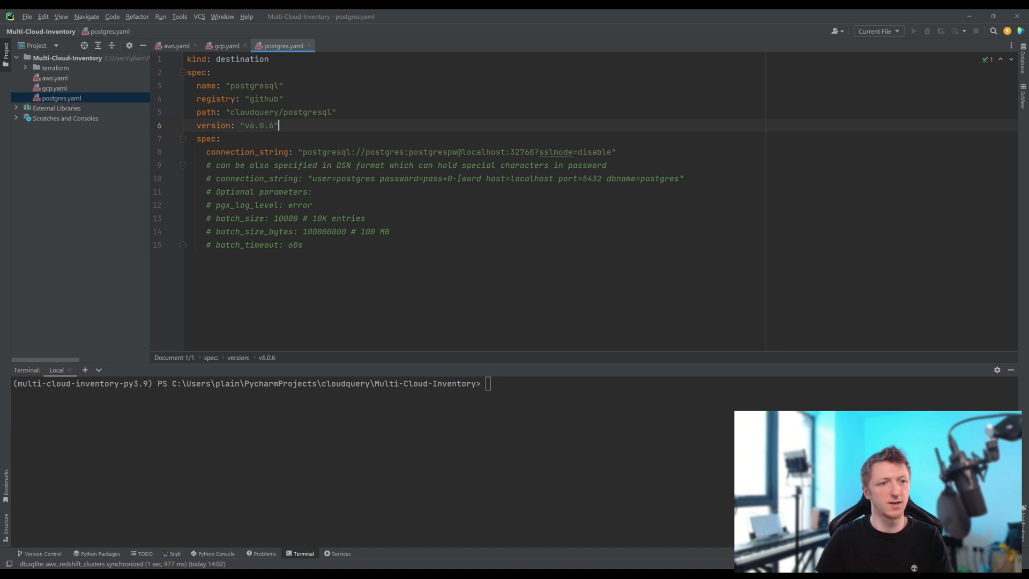
- Run cloudquery sync aws.yaml gcp.yaml postgres.yaml in the terminal and check the AWS sync summary
click(580, 406)
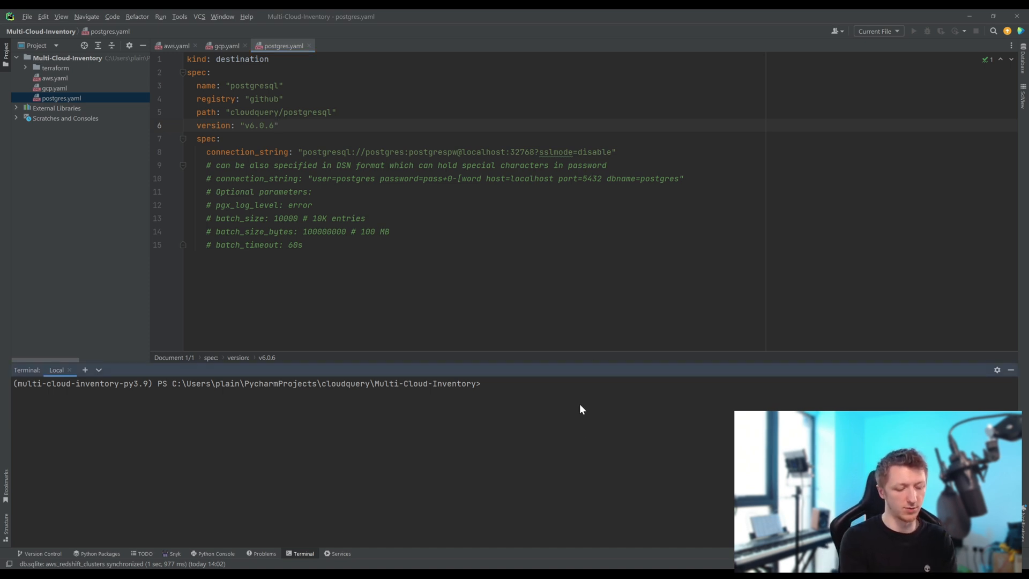
text(cloudquery sync)
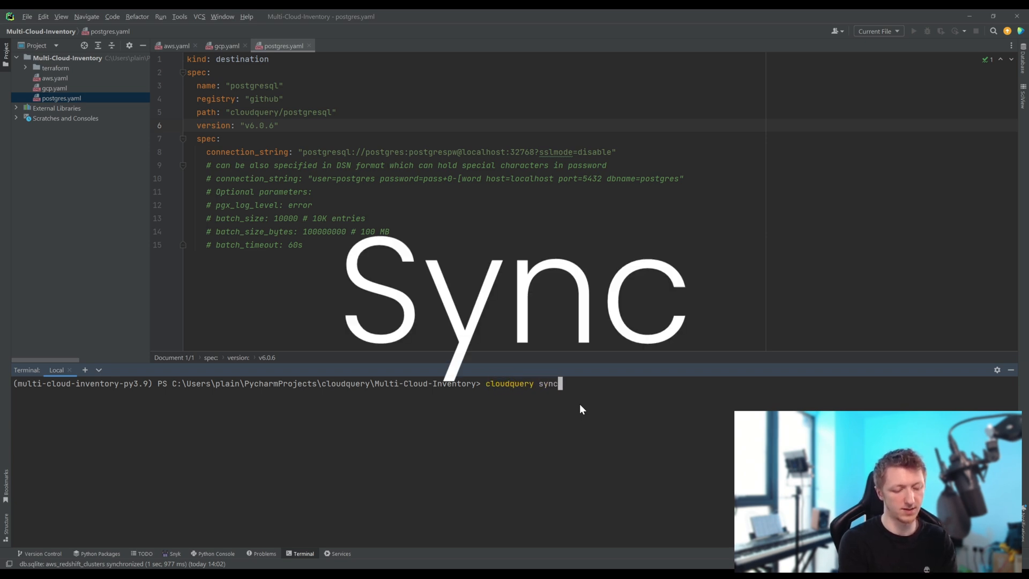
text( aws.y)
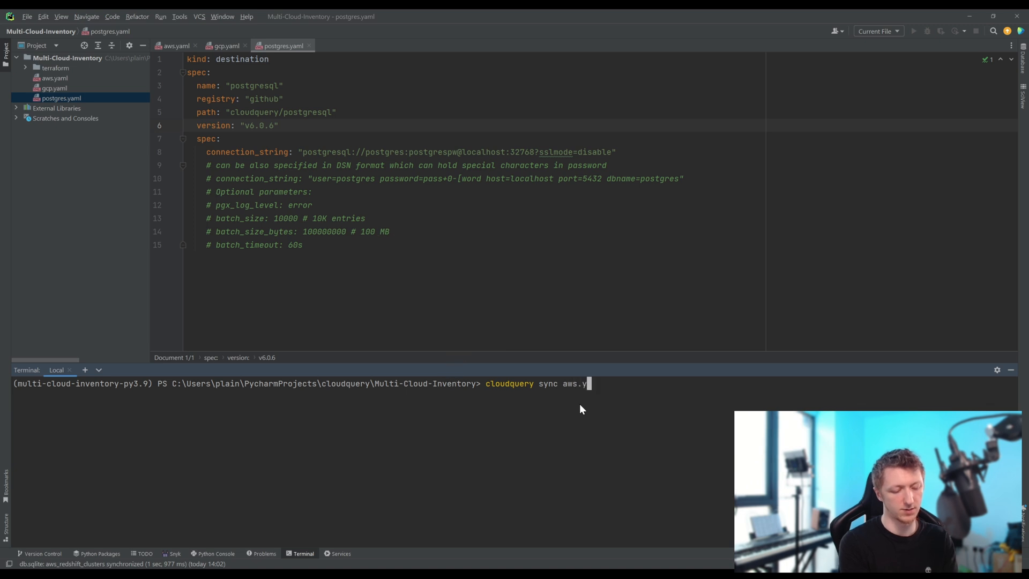
text(aml gc)
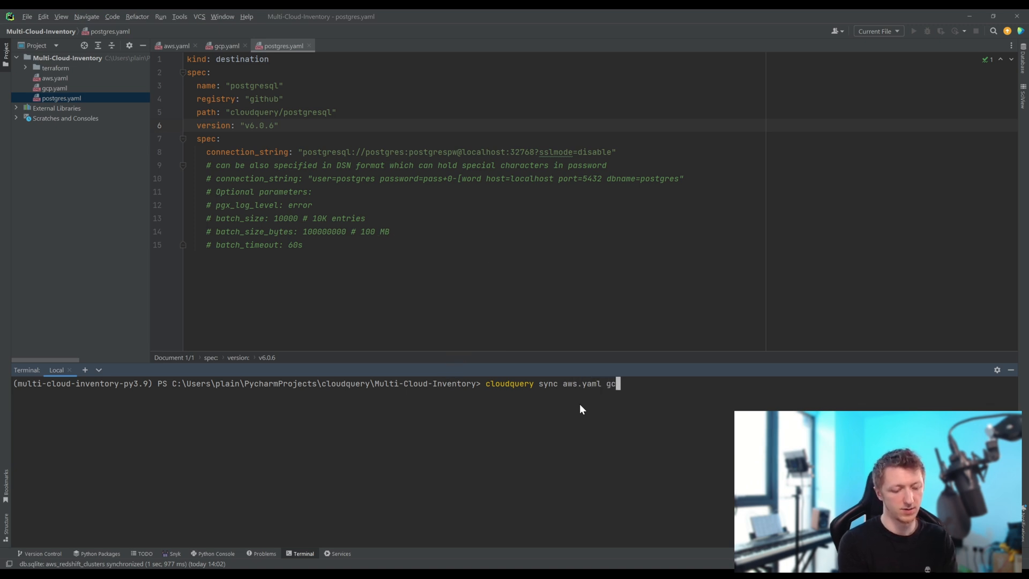
text(p.yaml )
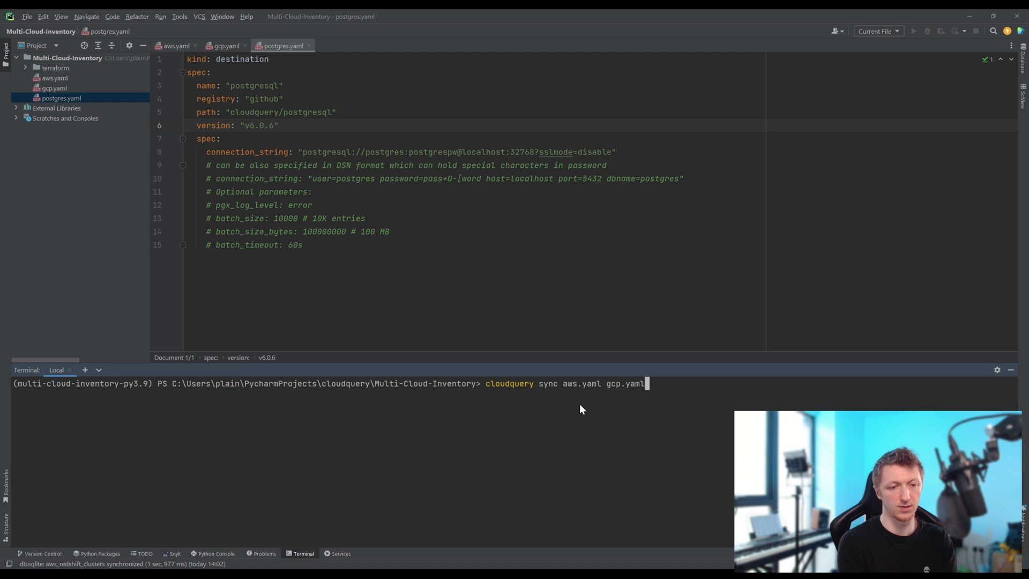
text(po)
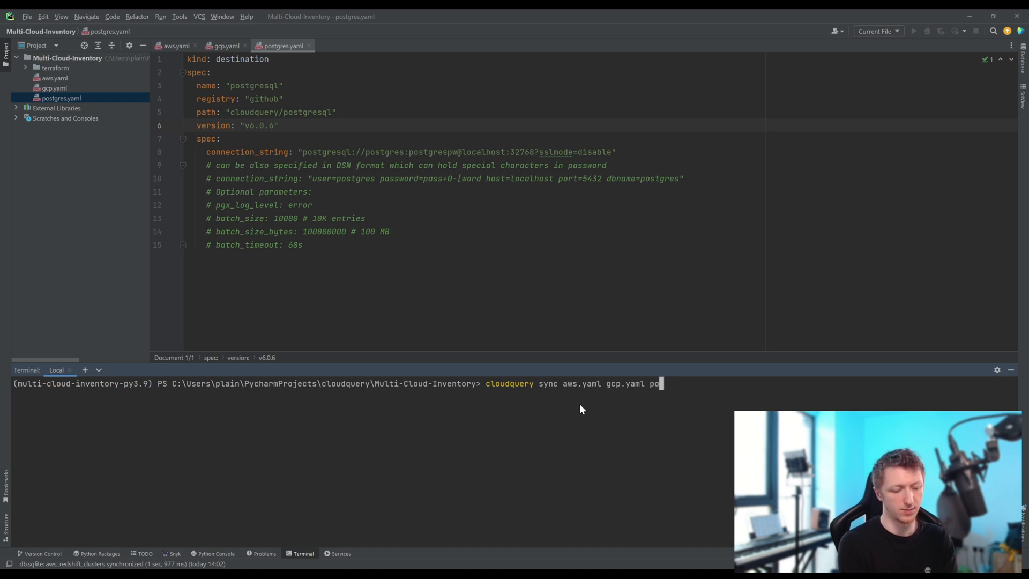
text(stgres.yaml)
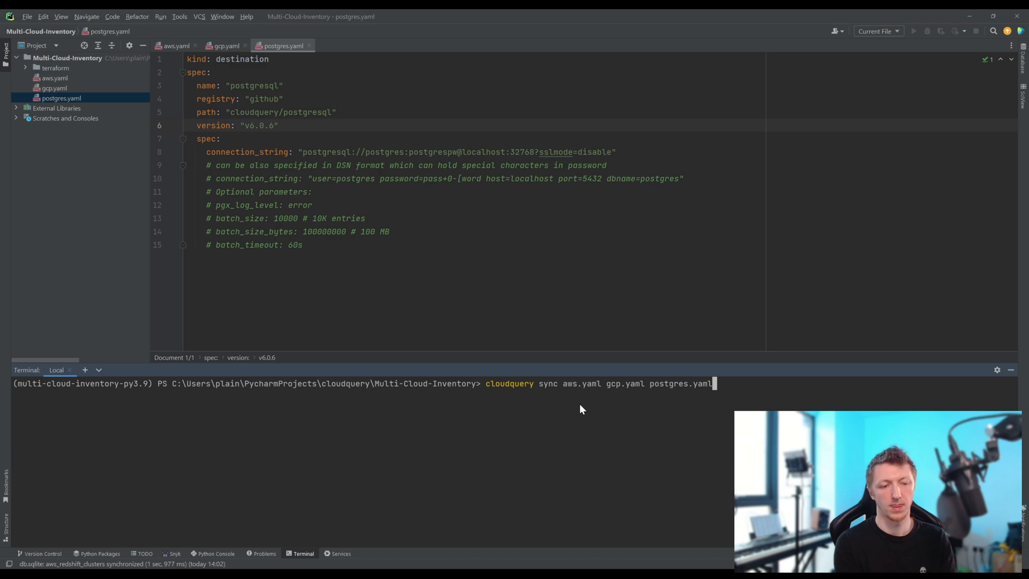
key(Return)
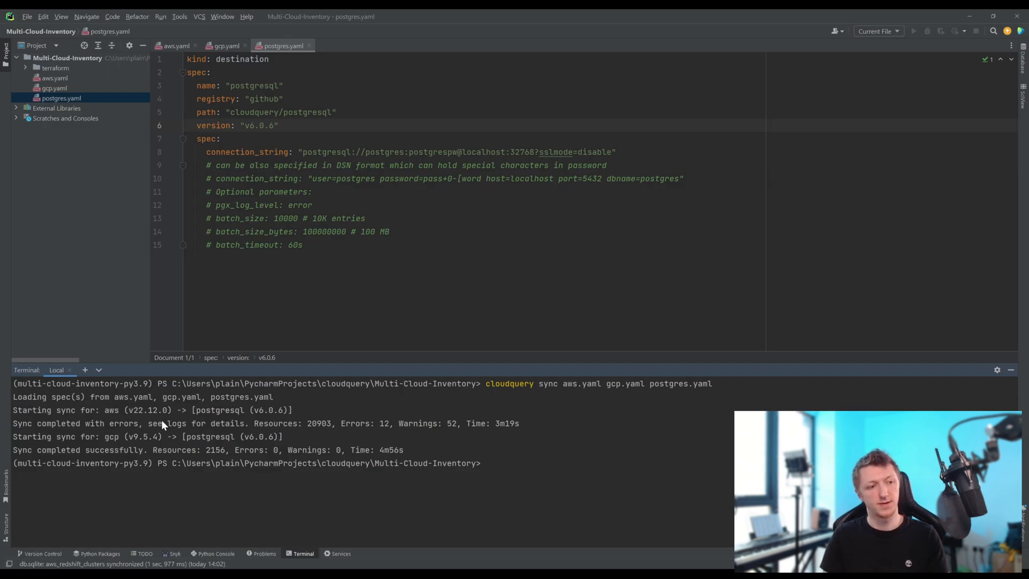
drag(181, 419, 389, 419)
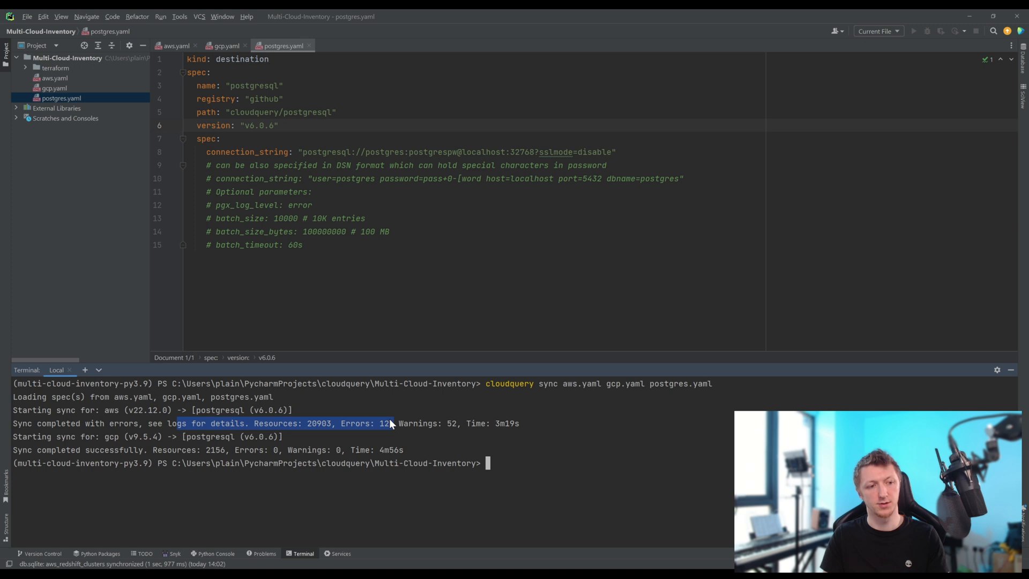
double_click(551, 436)
click(551, 435)
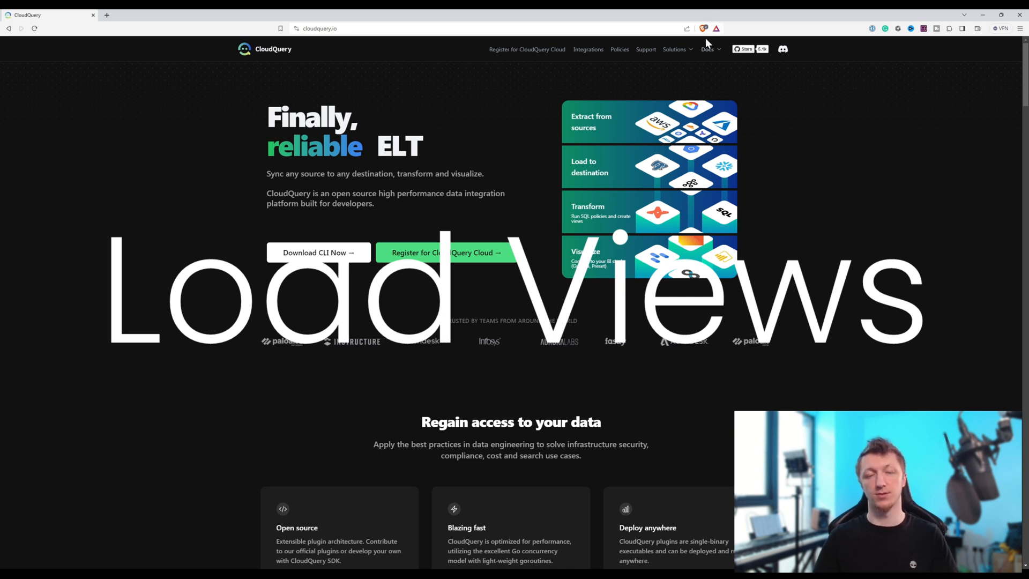
- Switch to the browser, open resources.sql under plugins/source/aws/views in CloudQuery's GitHub repository, and copy its contents
click(744, 51)
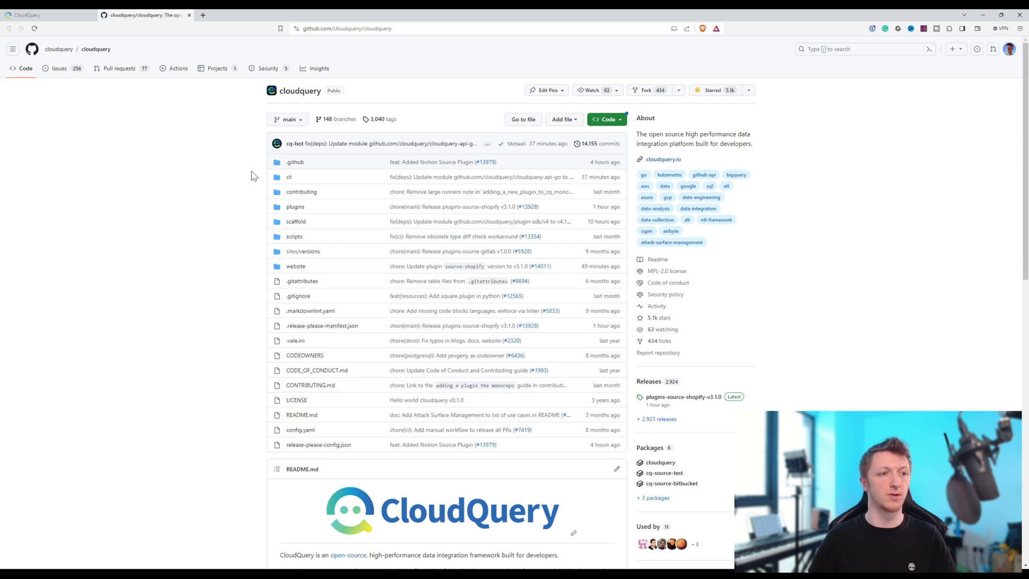
click(296, 208)
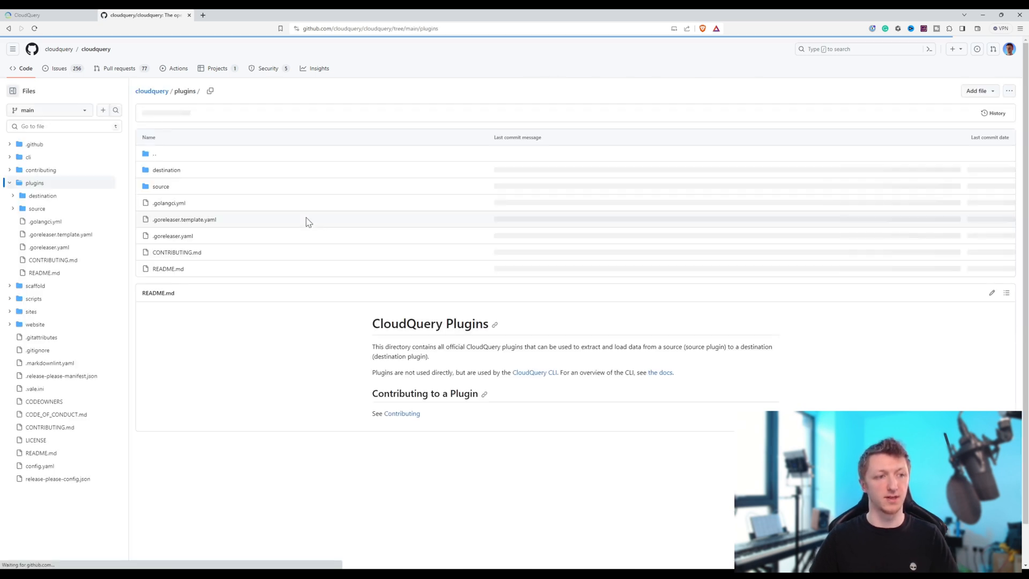
click(161, 187)
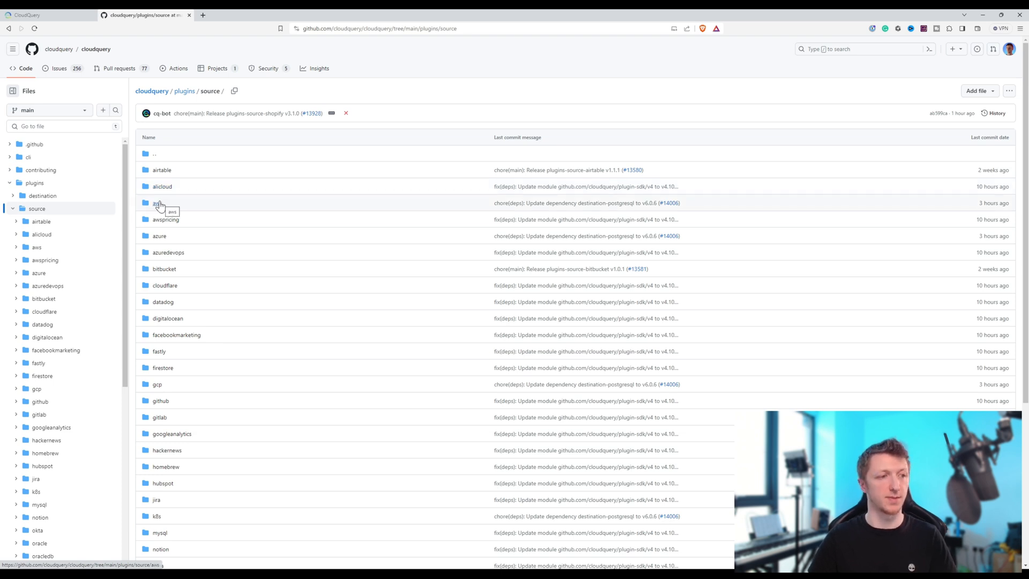
click(158, 204)
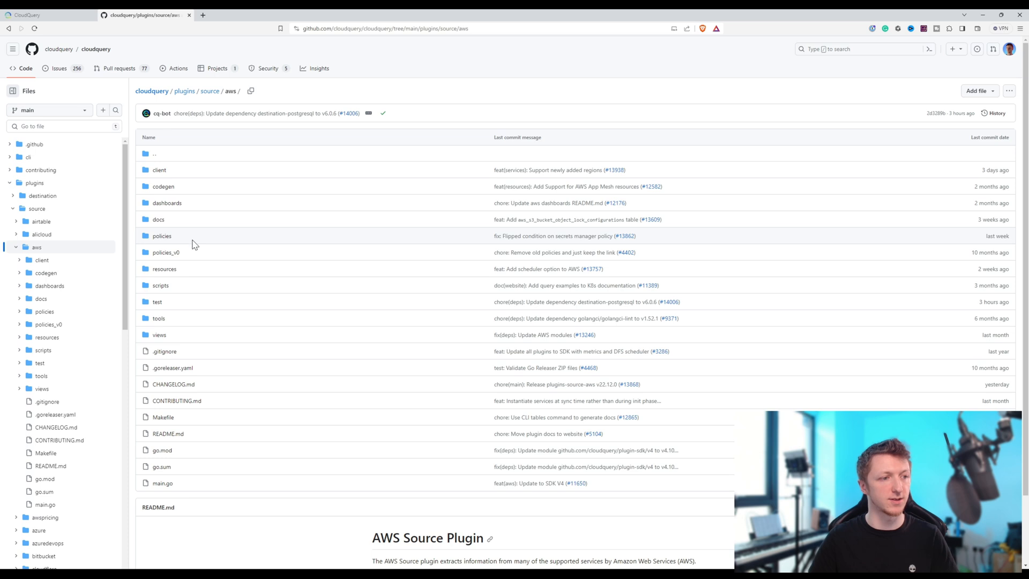
click(159, 335)
click(168, 206)
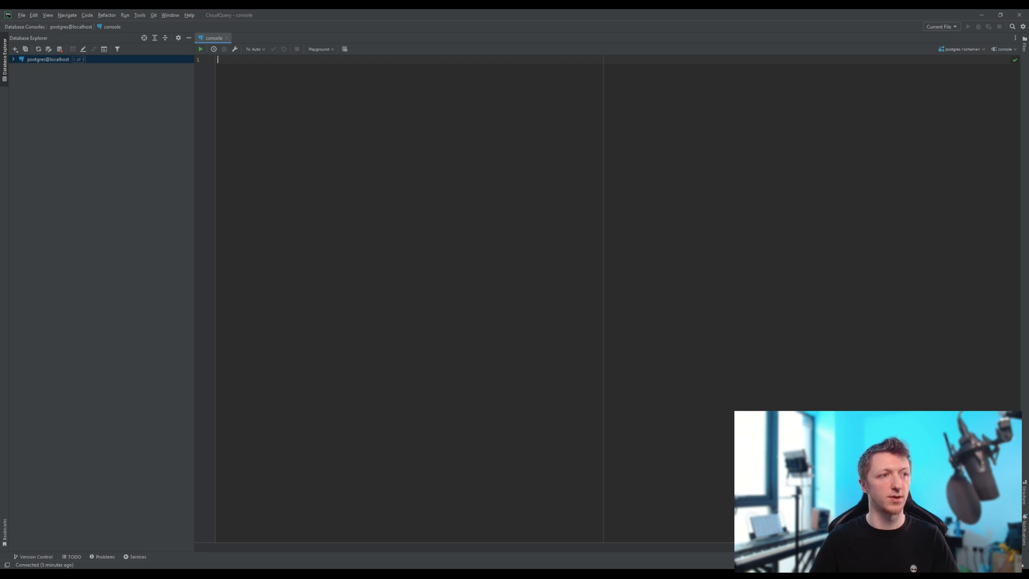
- Switch to DataGrip, create a SQL file named aws, and paste the copied AWS resources view script into it
click(21, 14)
mouse_move(69, 24)
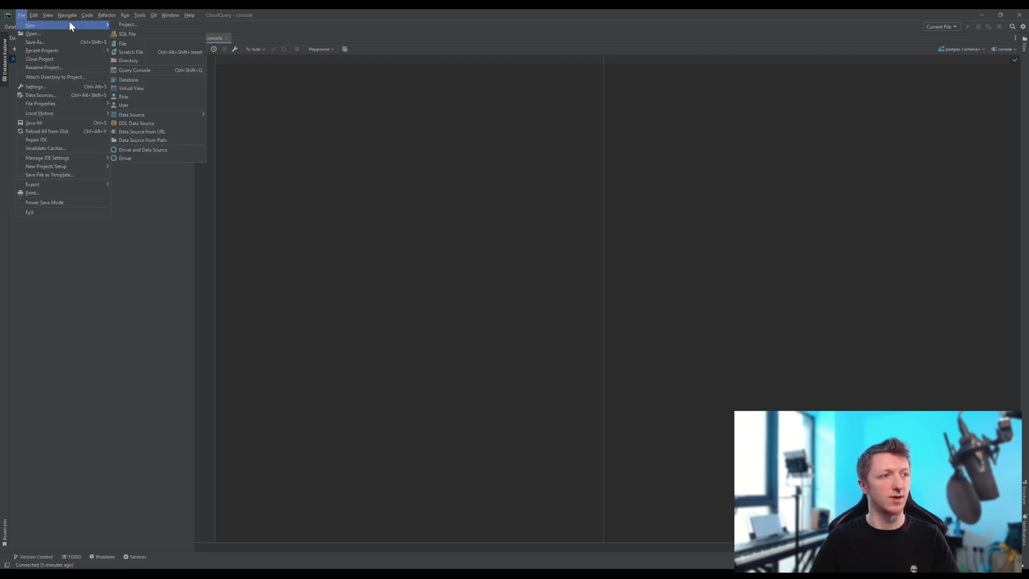
click(147, 35)
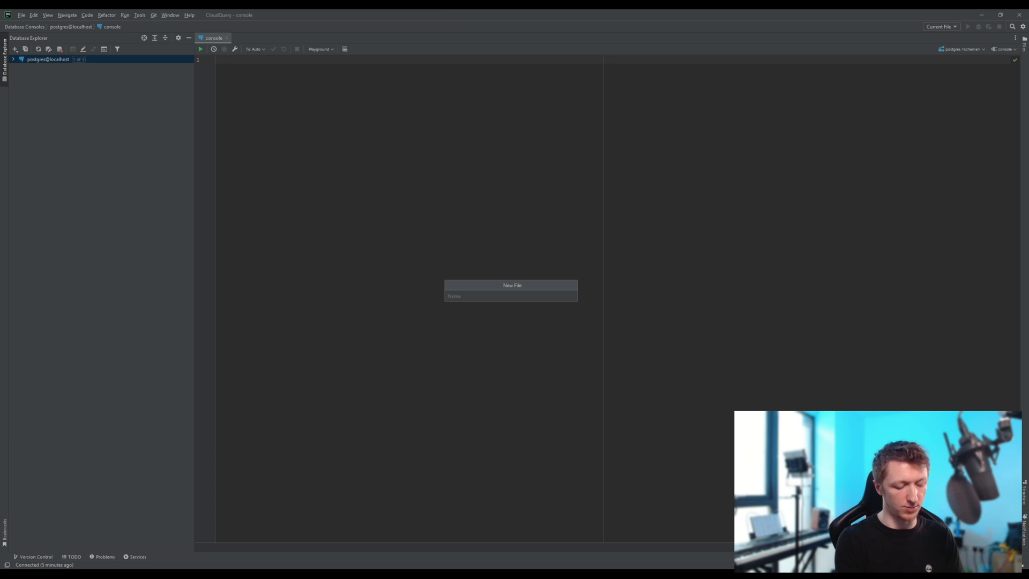
text(aws.sql)
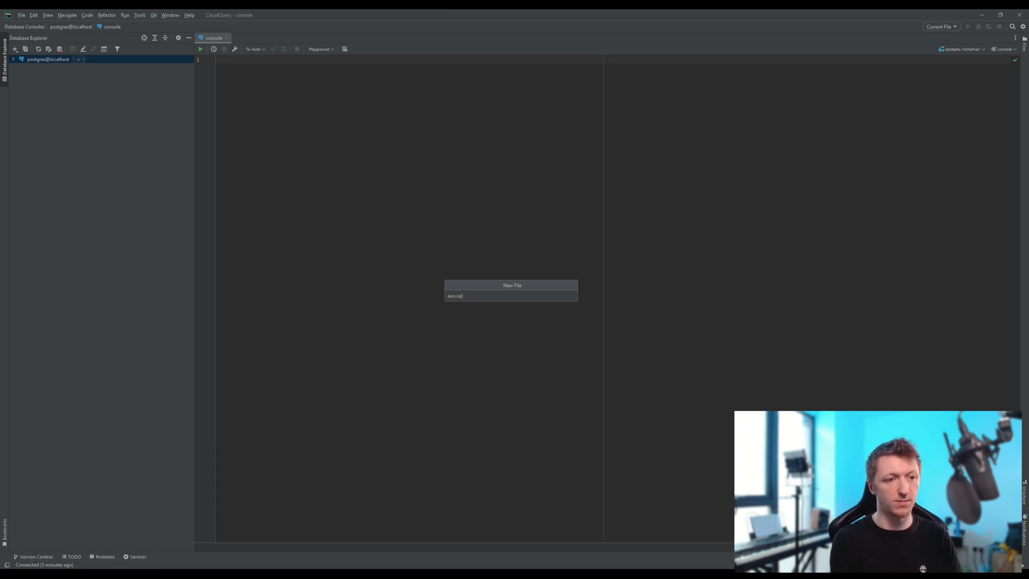
key(Return)
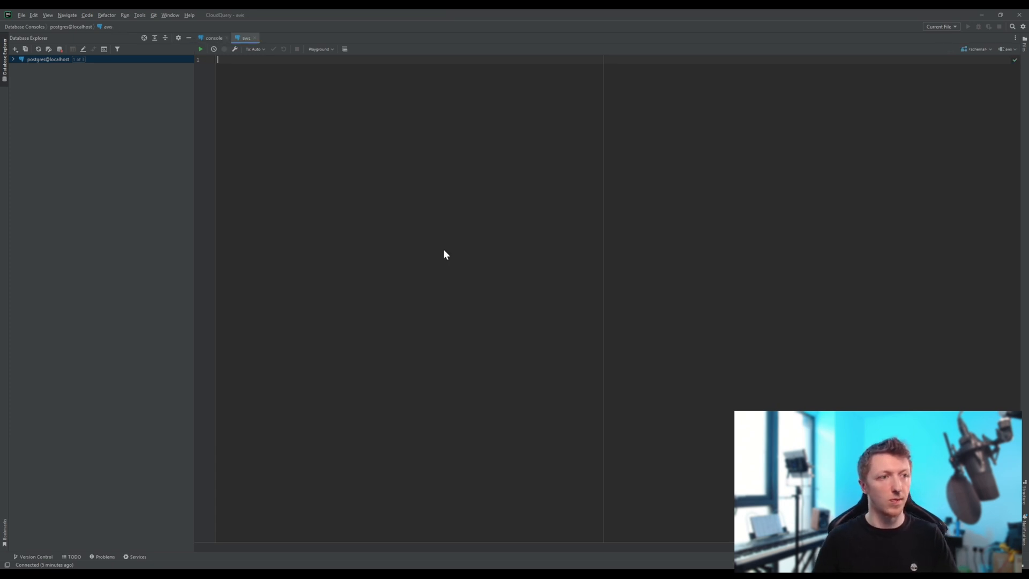
key(ctrl+v)
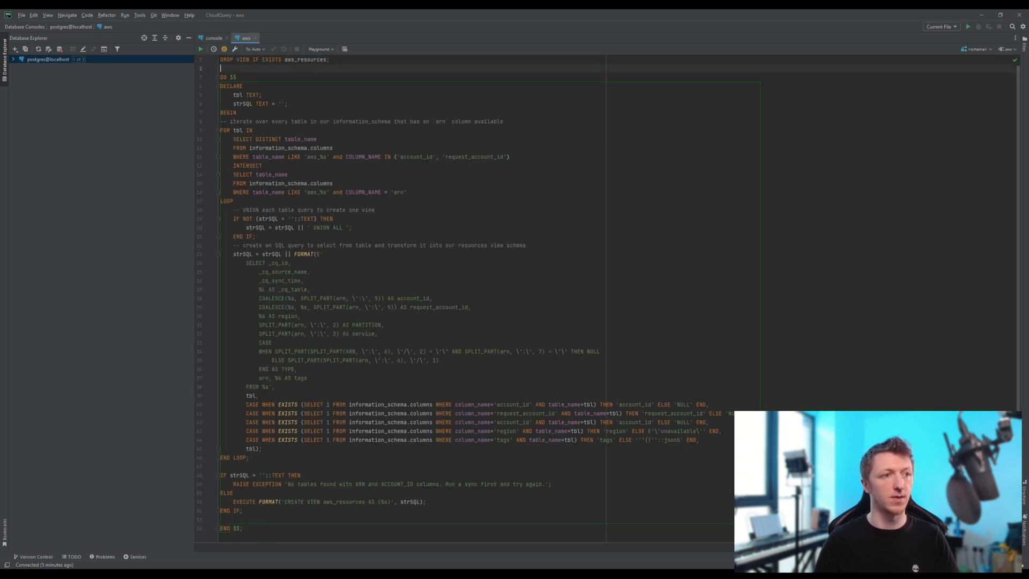
- Set the aws script's current schema to postgres.public and run the entire script to create the aws_resources view
click(975, 50)
click(969, 59)
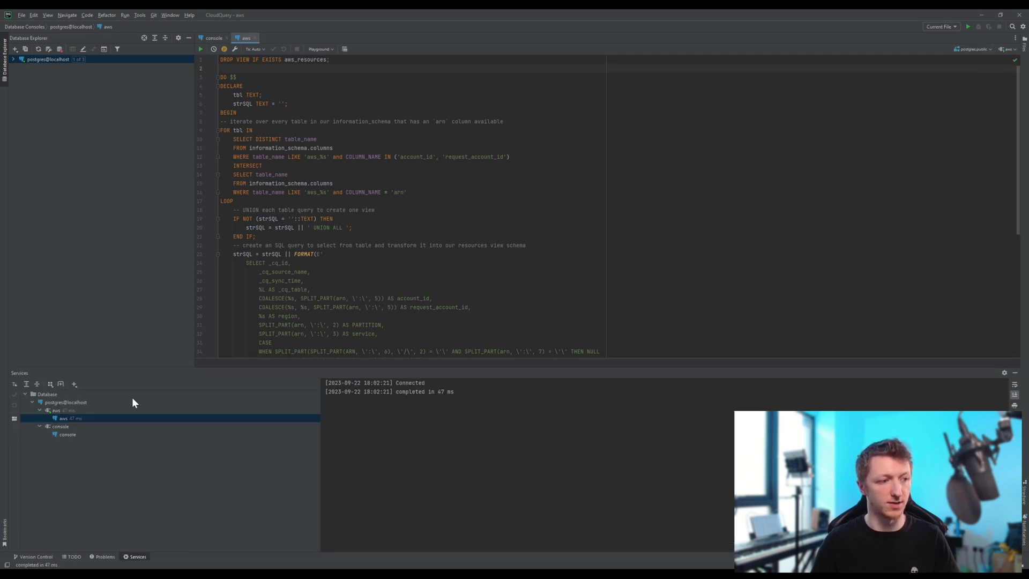
click(56, 403)
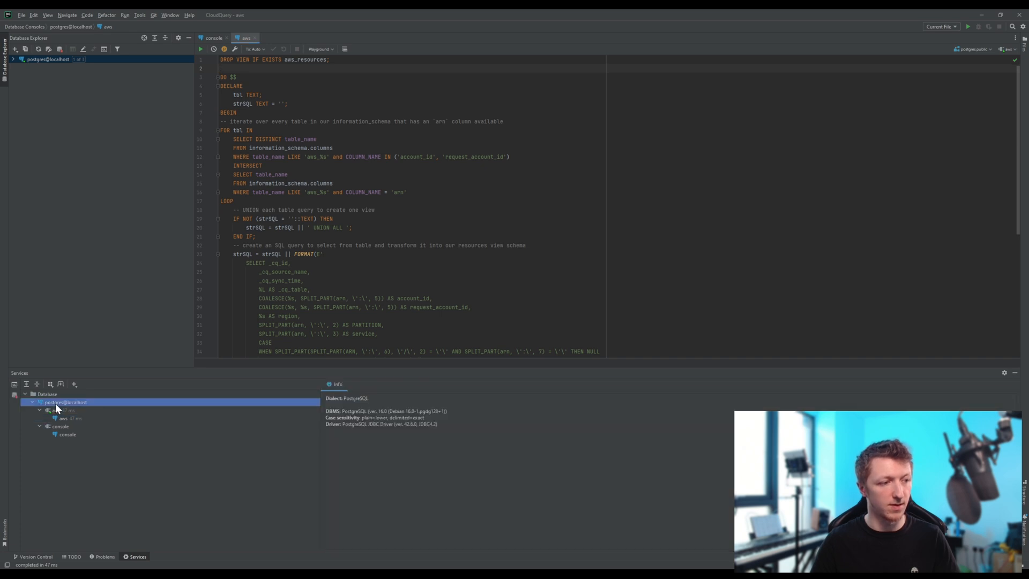
click(62, 418)
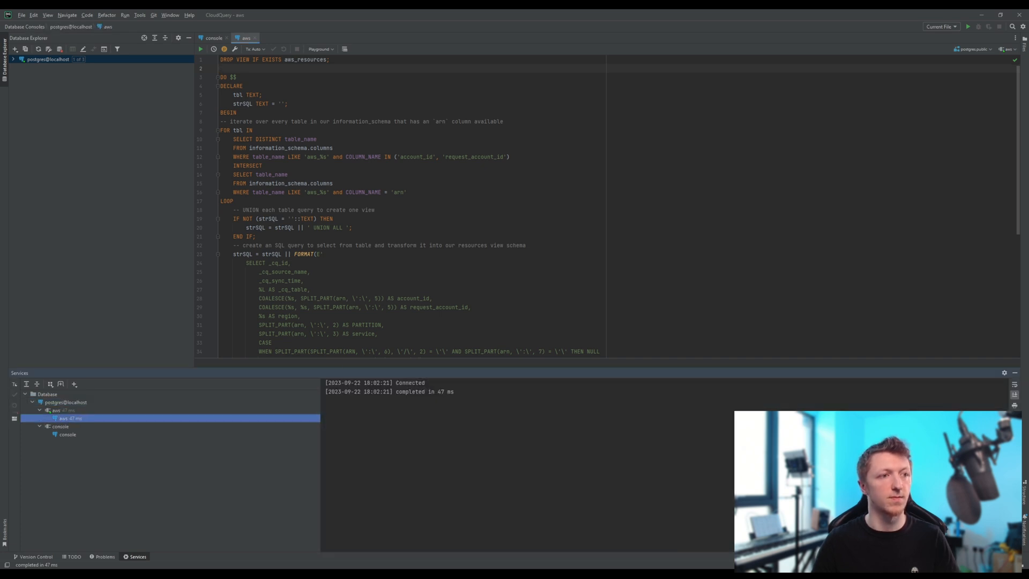
click(243, 86)
click(330, 59)
key(ctrl+a)
click(202, 49)
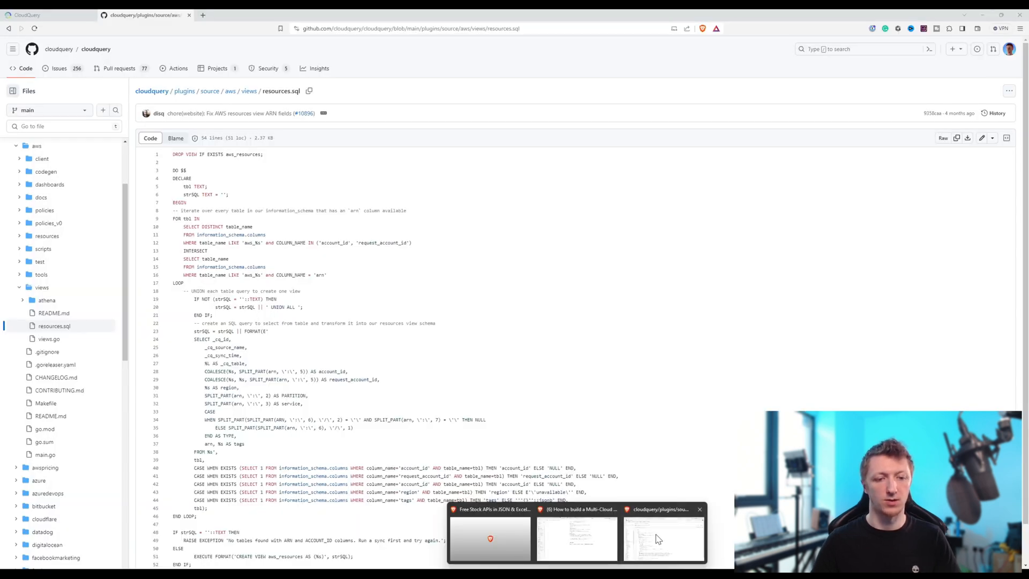
- Switch to the browser, open resource.sql under plugins/source/gcp/views in the CloudQuery repository, and copy the raw file
click(658, 540)
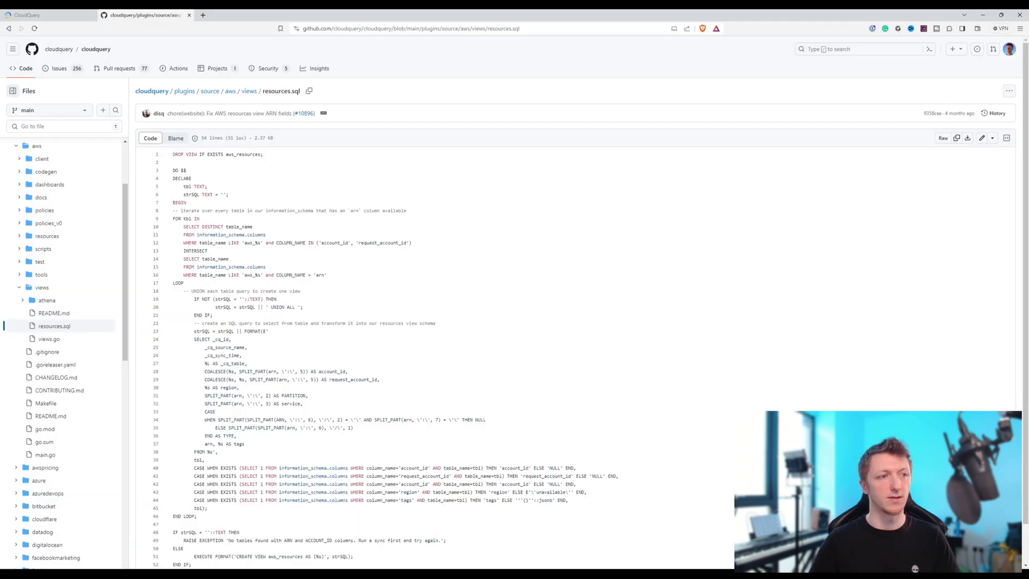
click(208, 91)
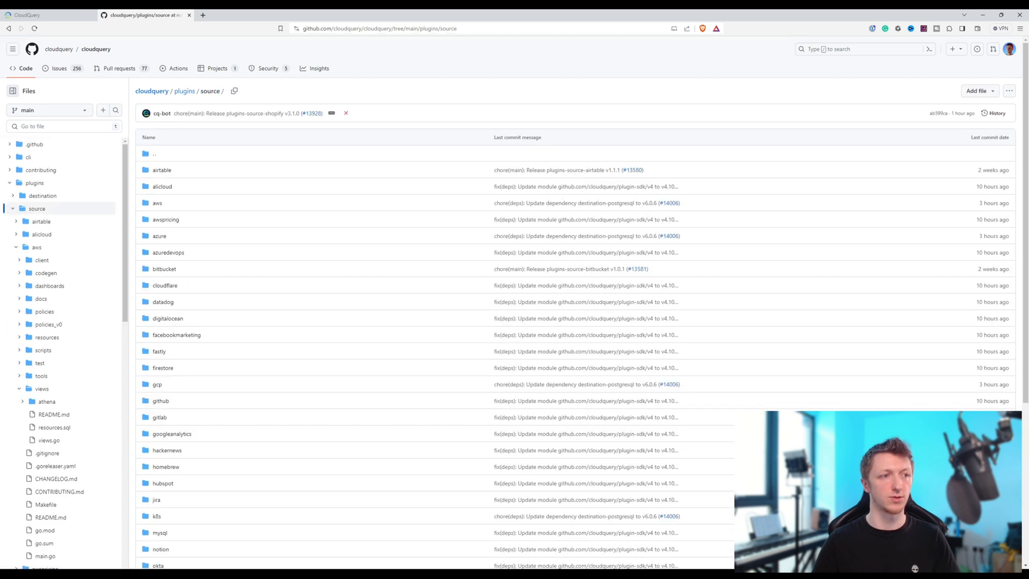
click(156, 383)
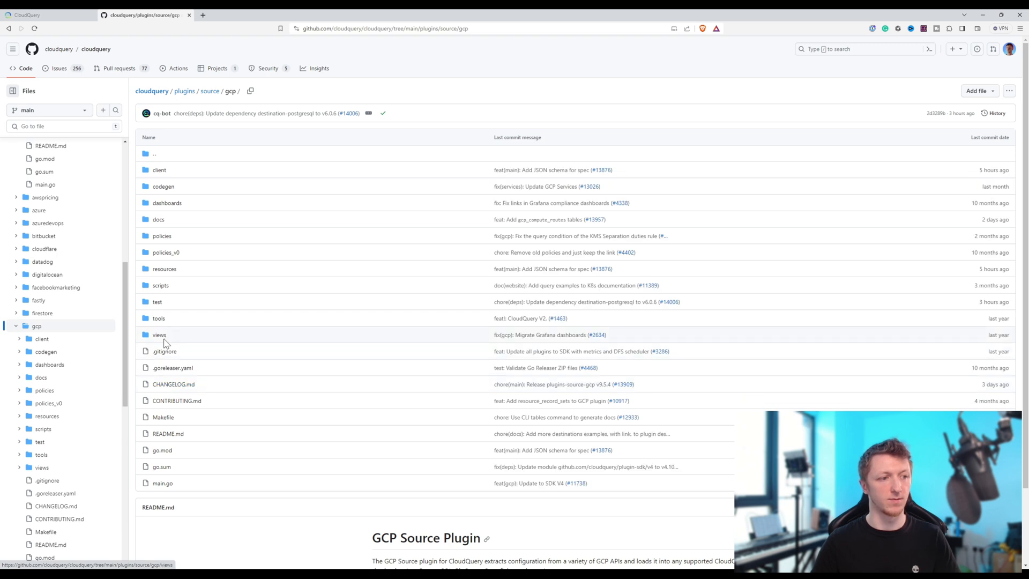
click(160, 336)
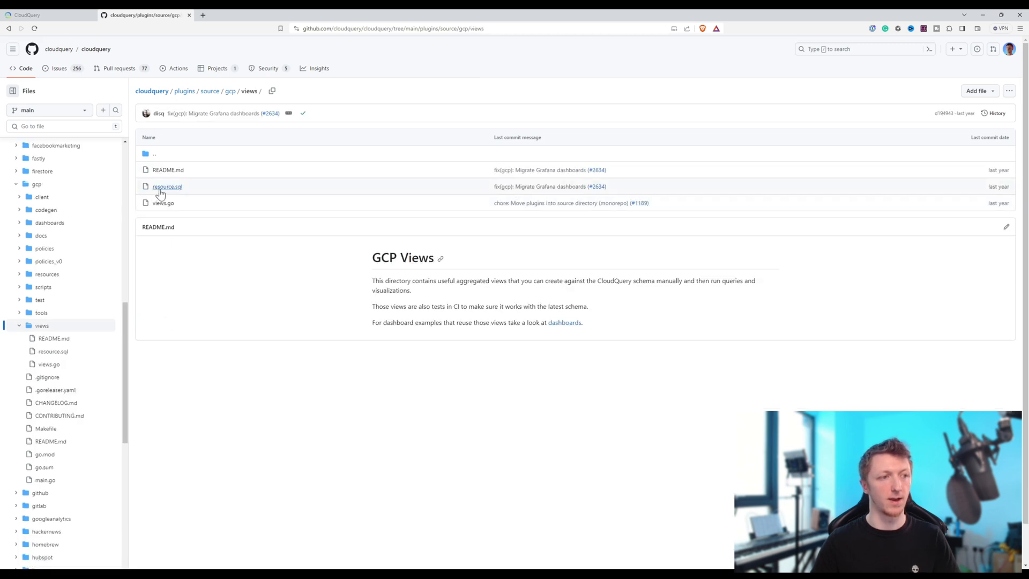
click(166, 187)
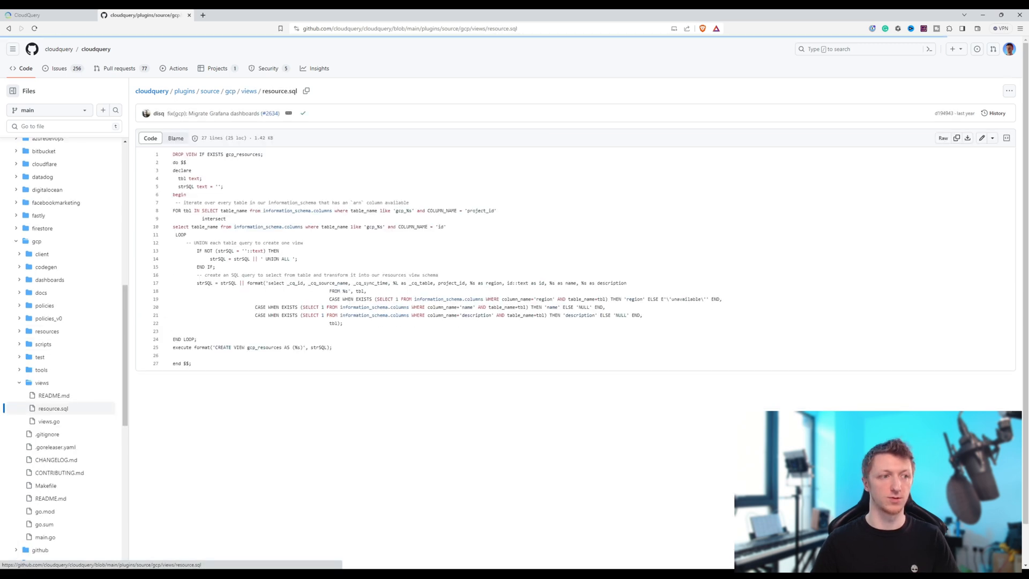
click(957, 138)
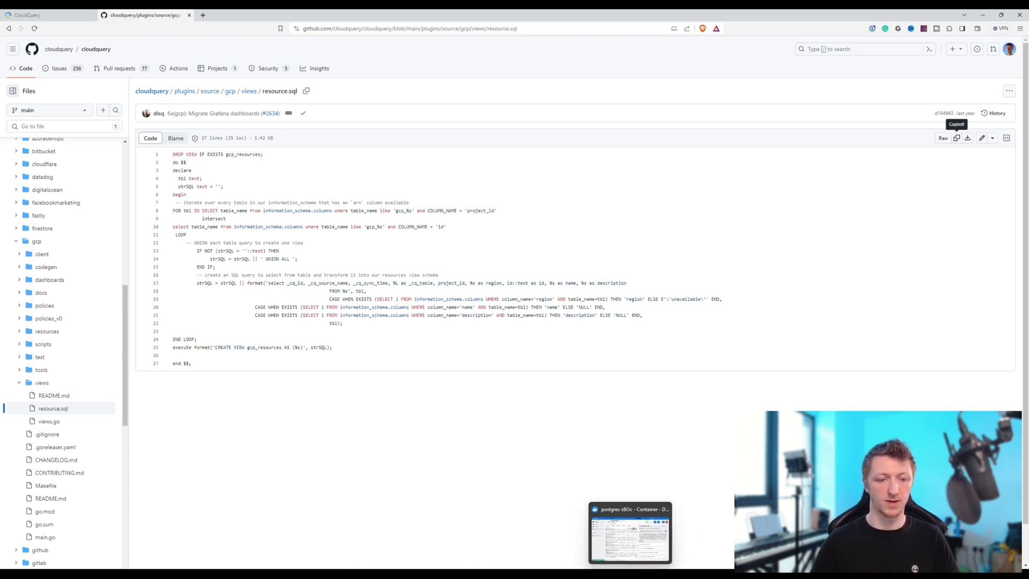
- Switch to DataGrip, create a SQL file named gcp, and paste the copied GCP resources view script into it
click(650, 573)
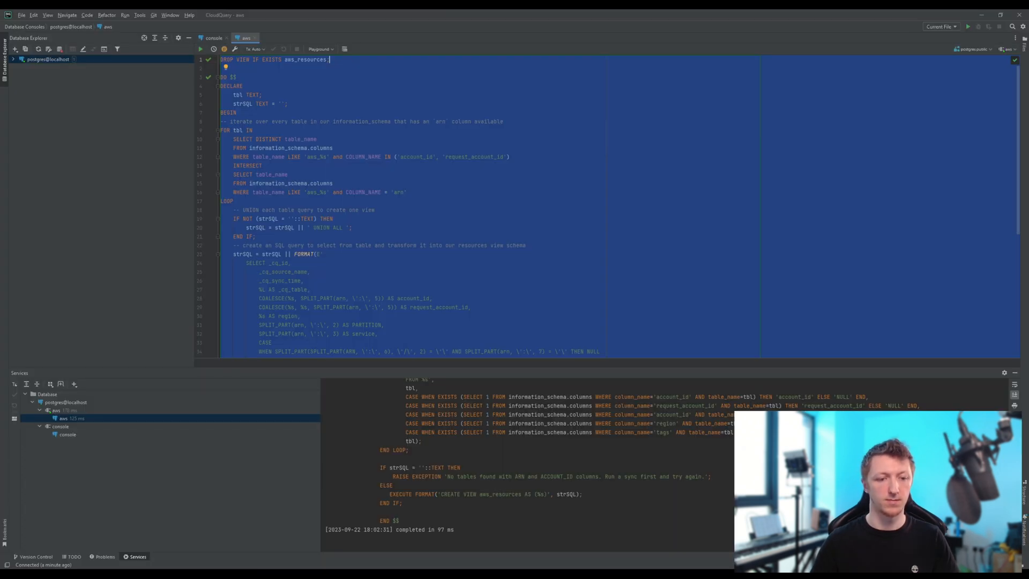
click(20, 12)
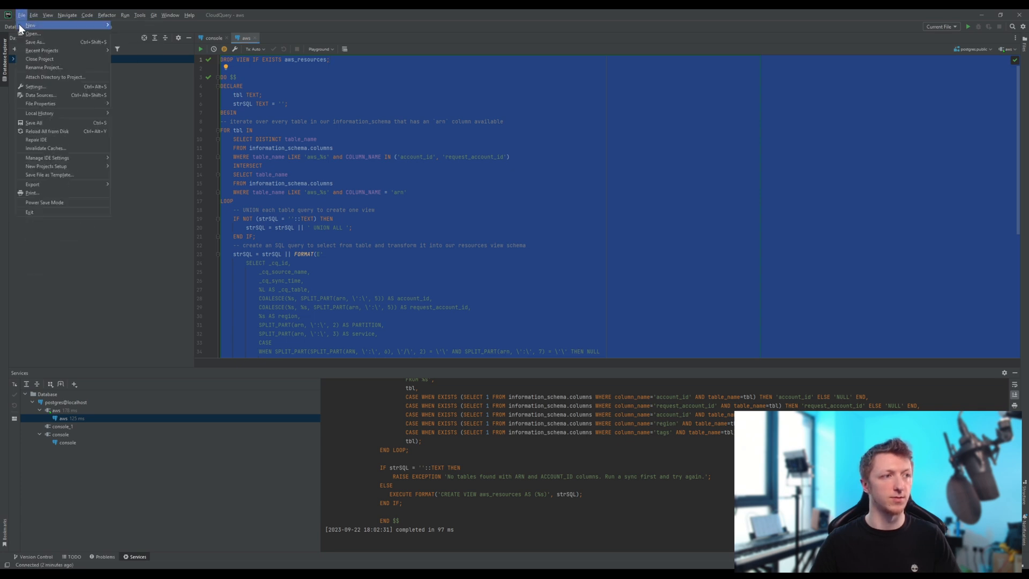
mouse_move(19, 24)
click(147, 33)
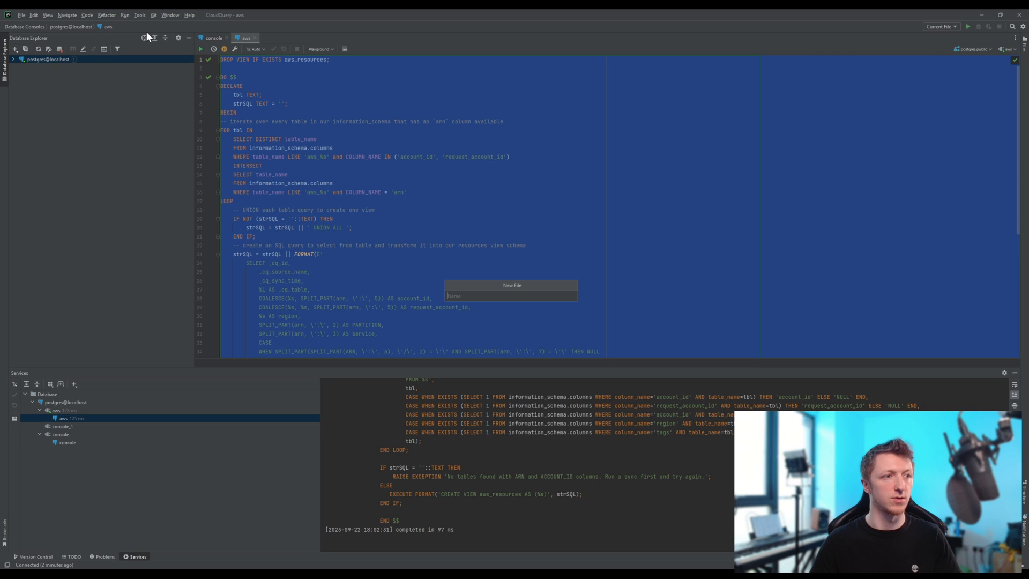
text(gcp)
key(Return)
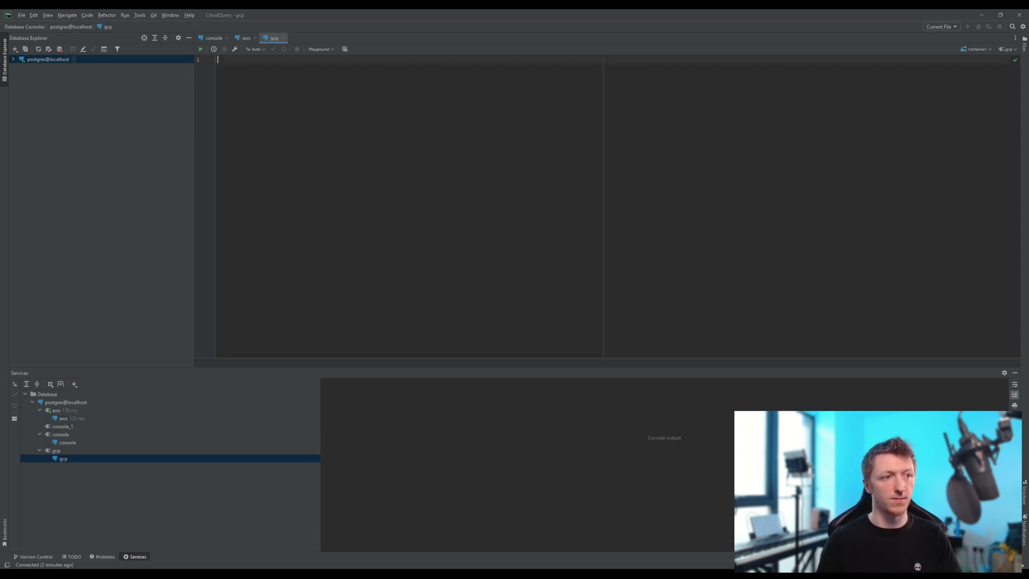
key(ctrl+v)
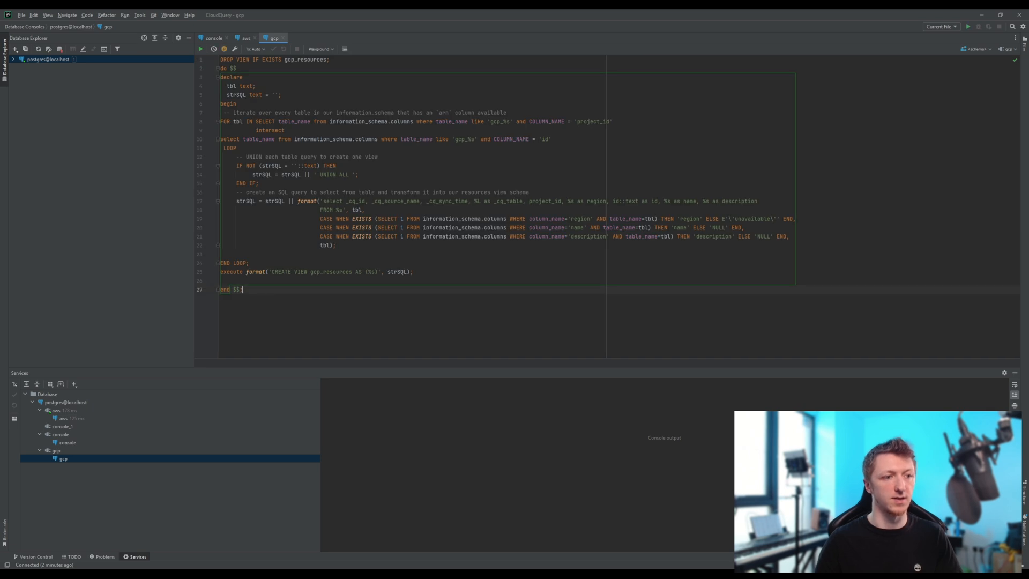
- Select the entire gcp script and run it to create the gcp_resources view
drag(243, 289, 155, 9)
click(200, 48)
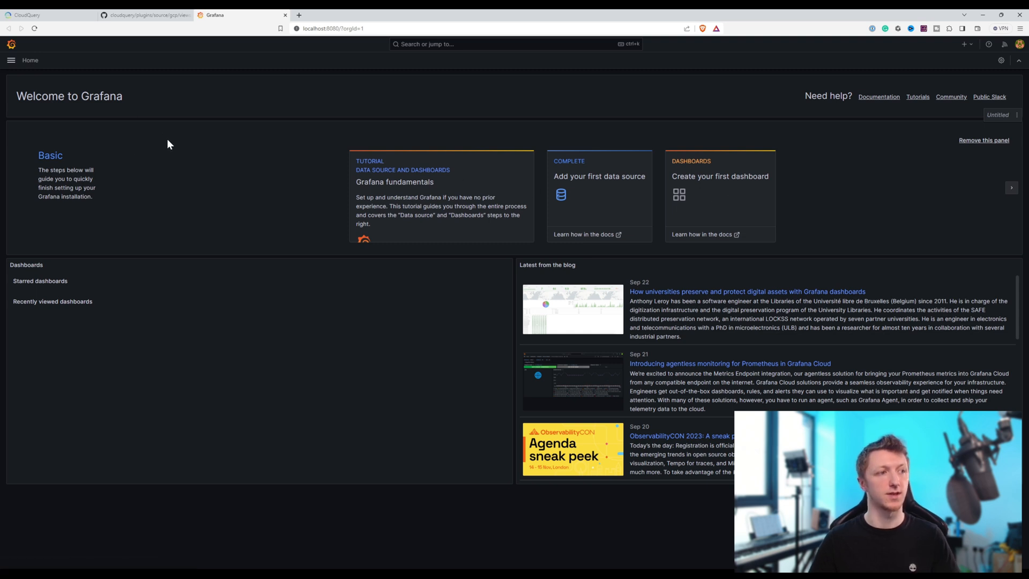
- Switch to the CloudQuery repository in the browser and download asset_inventory.json from plugins/source/gcp/dashboards/grafana to the Downloads folder
click(104, 15)
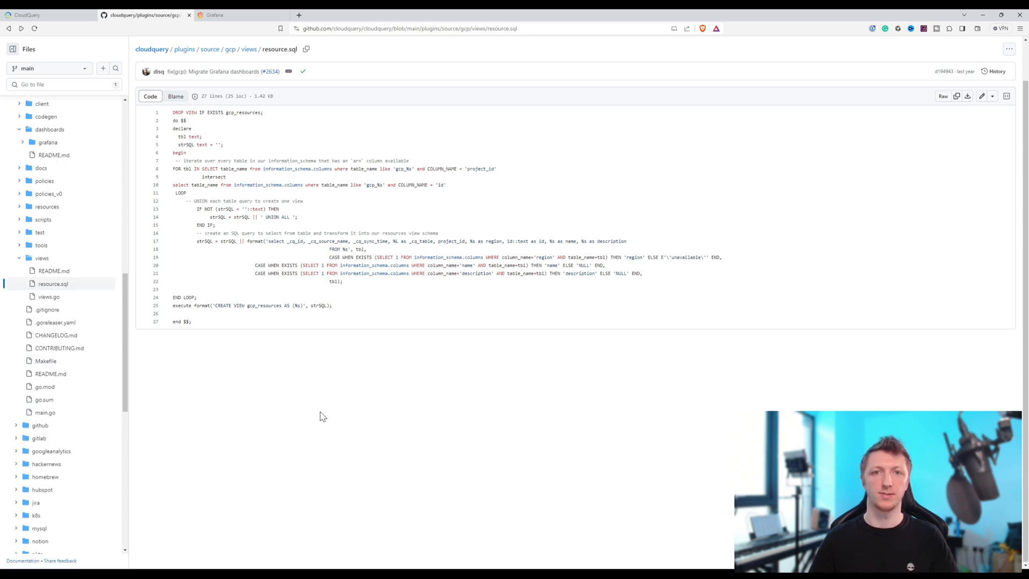
click(230, 50)
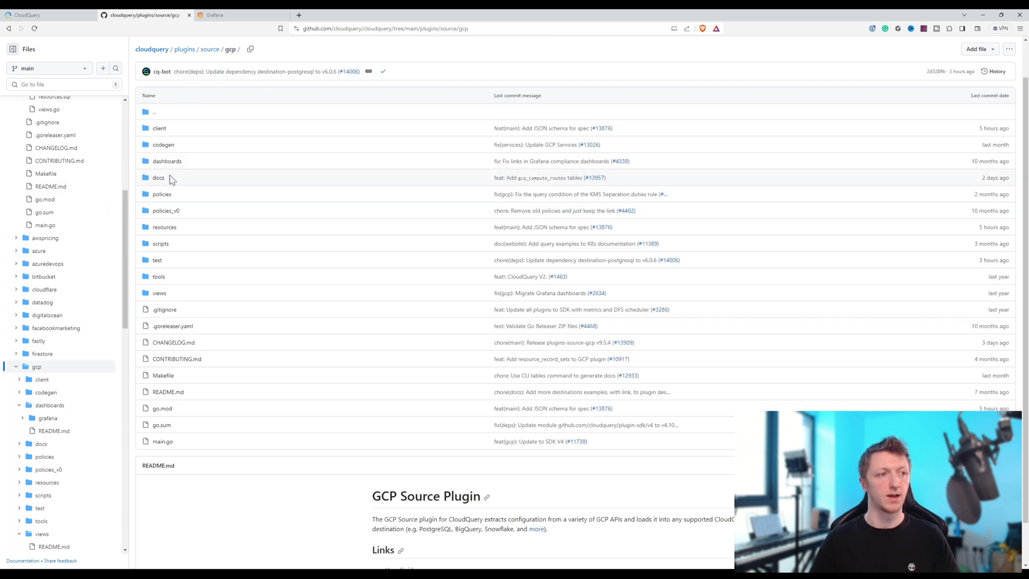
click(170, 161)
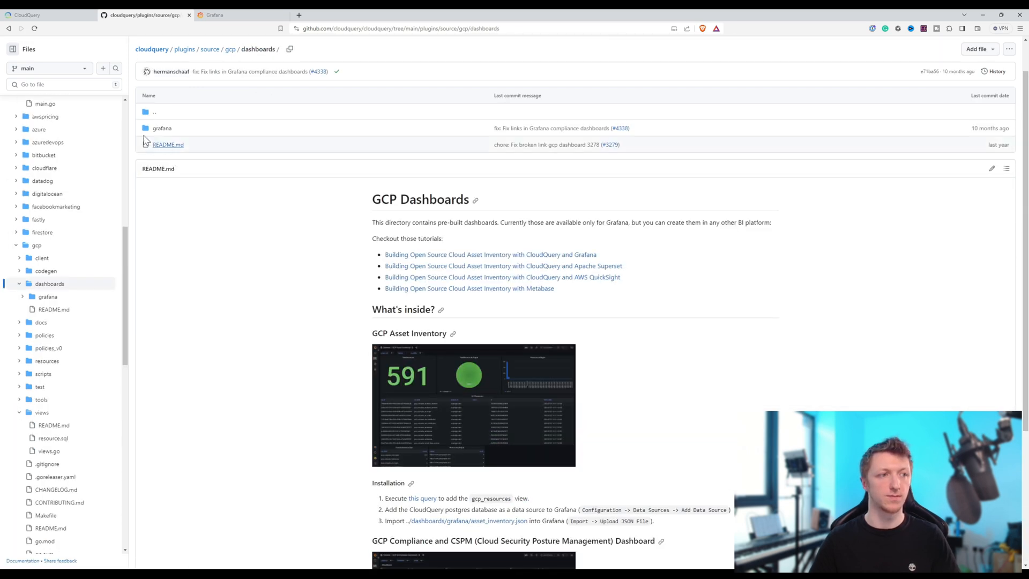
click(162, 131)
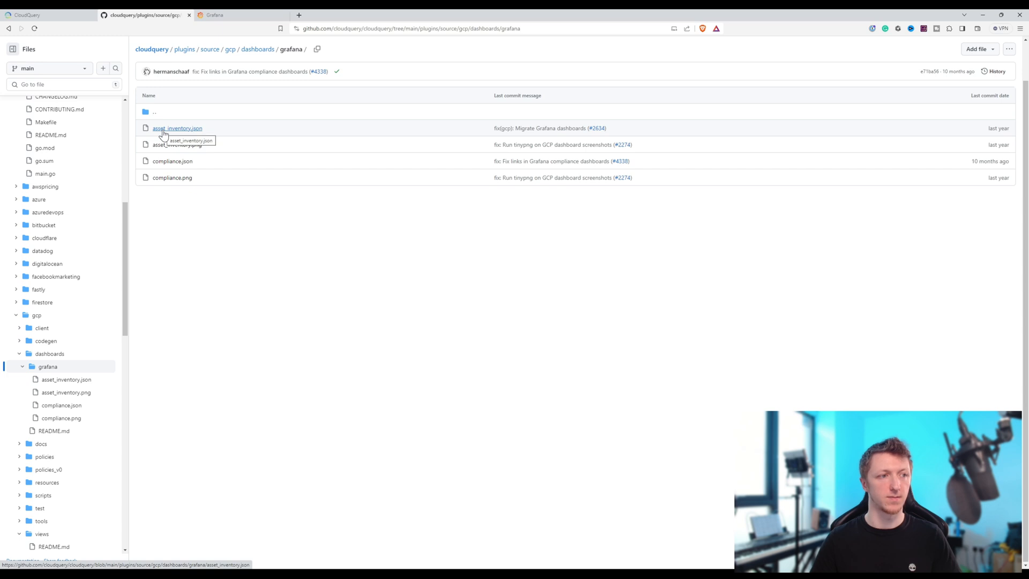
click(189, 132)
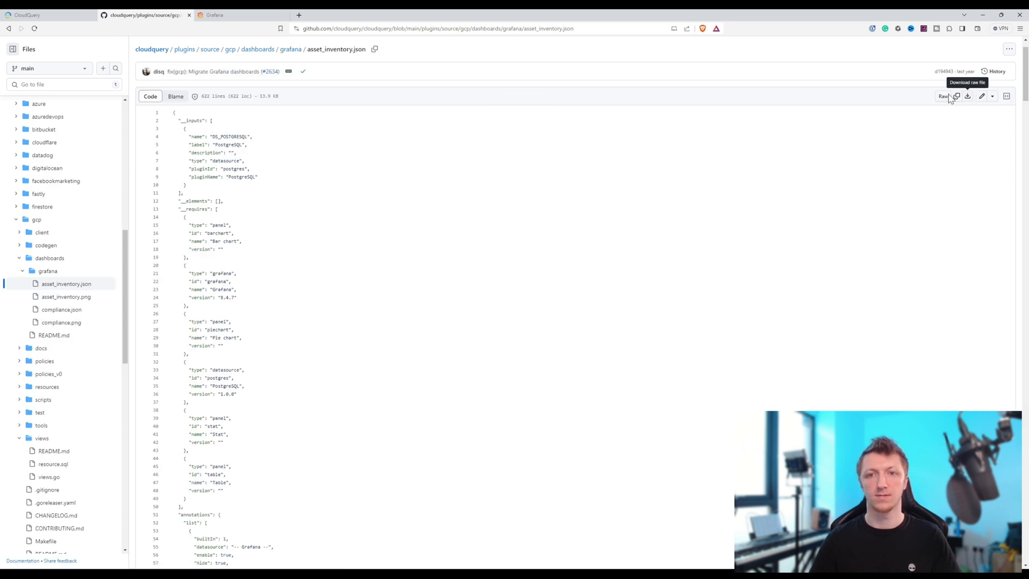
click(961, 100)
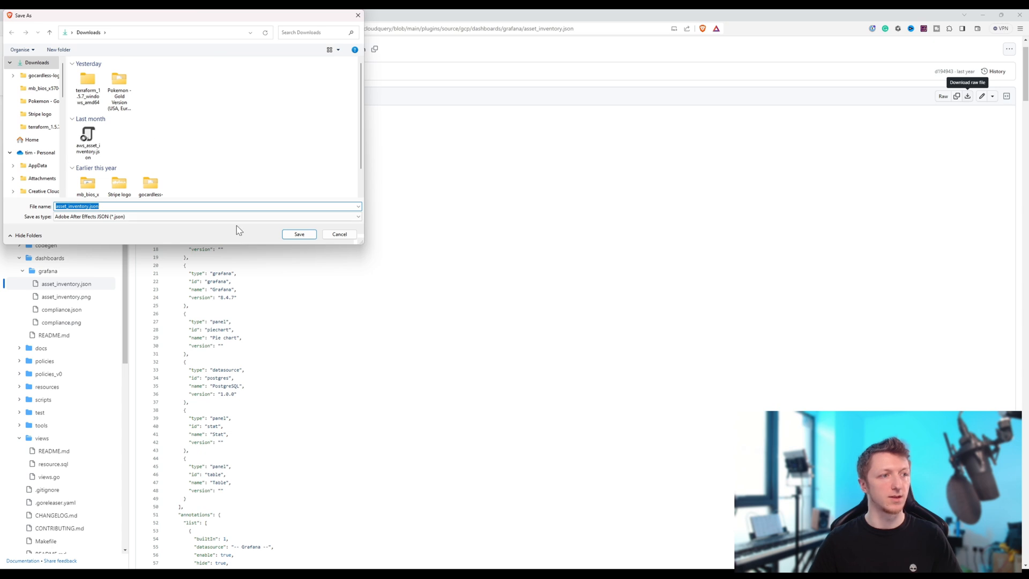
click(299, 236)
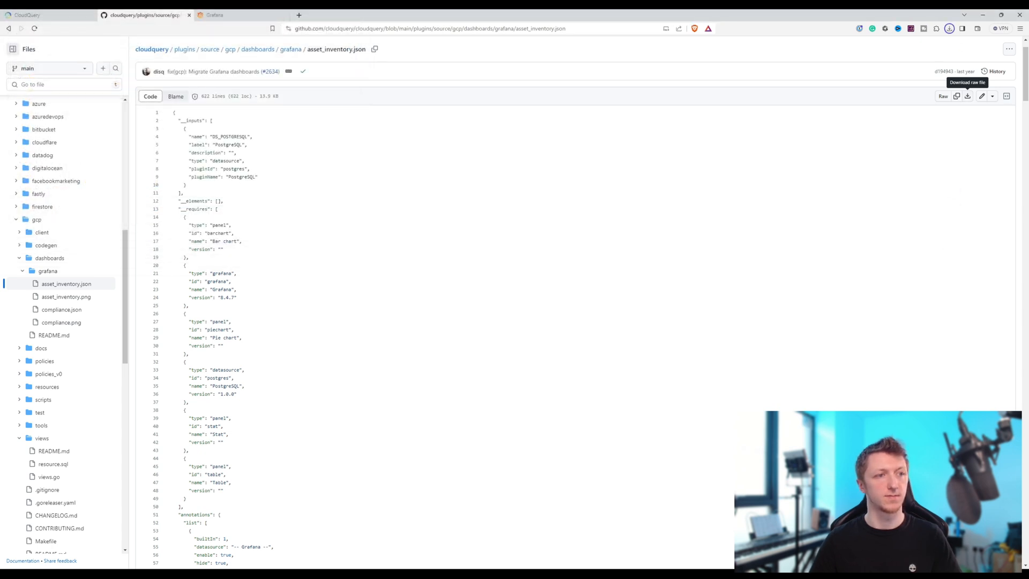
- Switch to Grafana, start a dashboard import, and upload asset_inventory.json from the Downloads folder
click(238, 17)
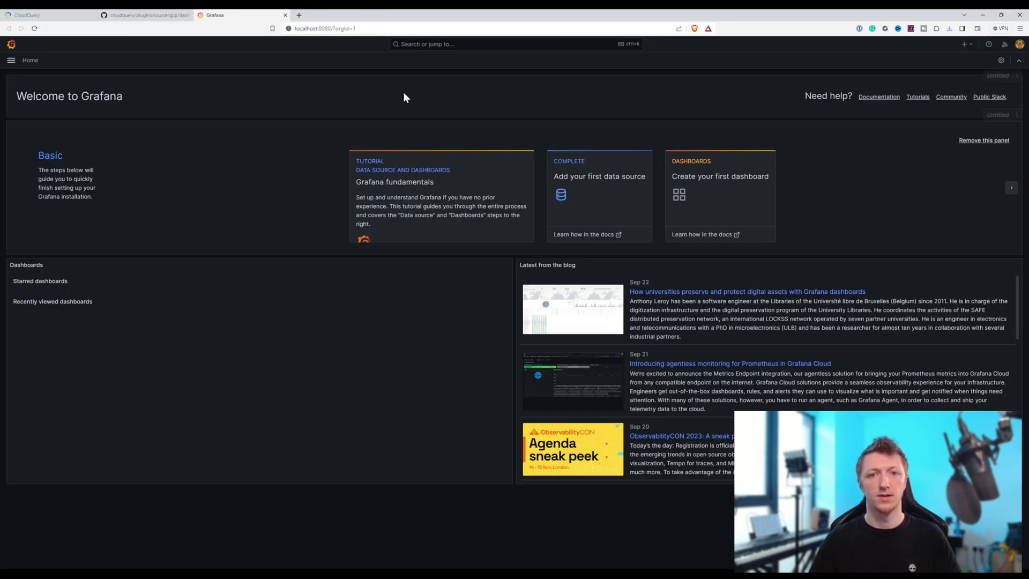
click(11, 60)
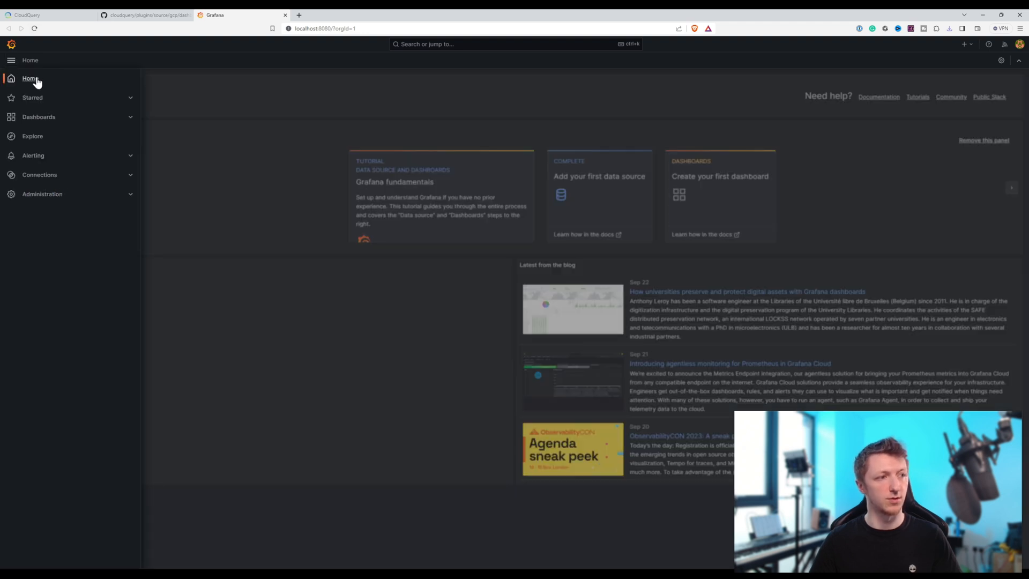
click(66, 119)
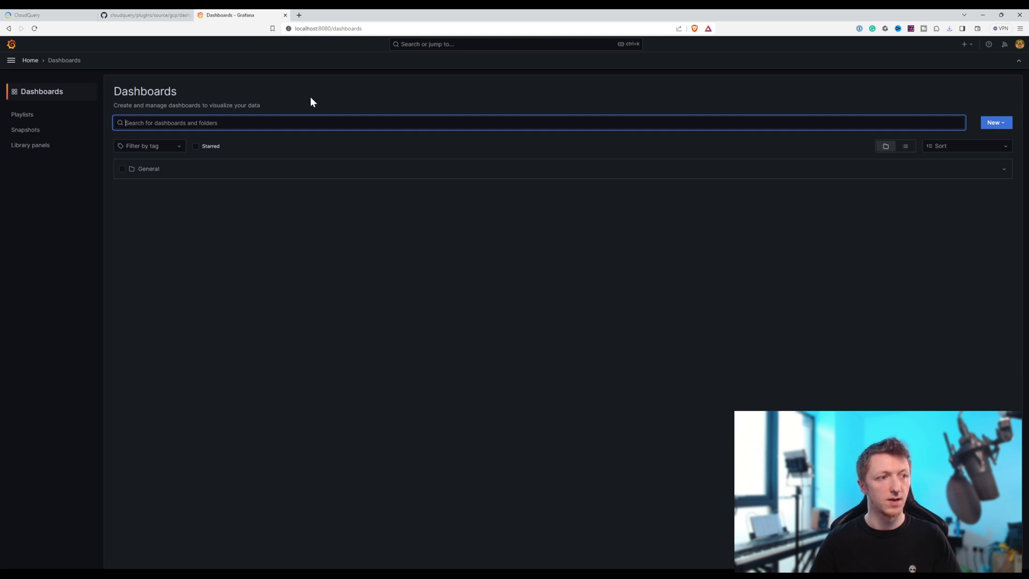
click(997, 122)
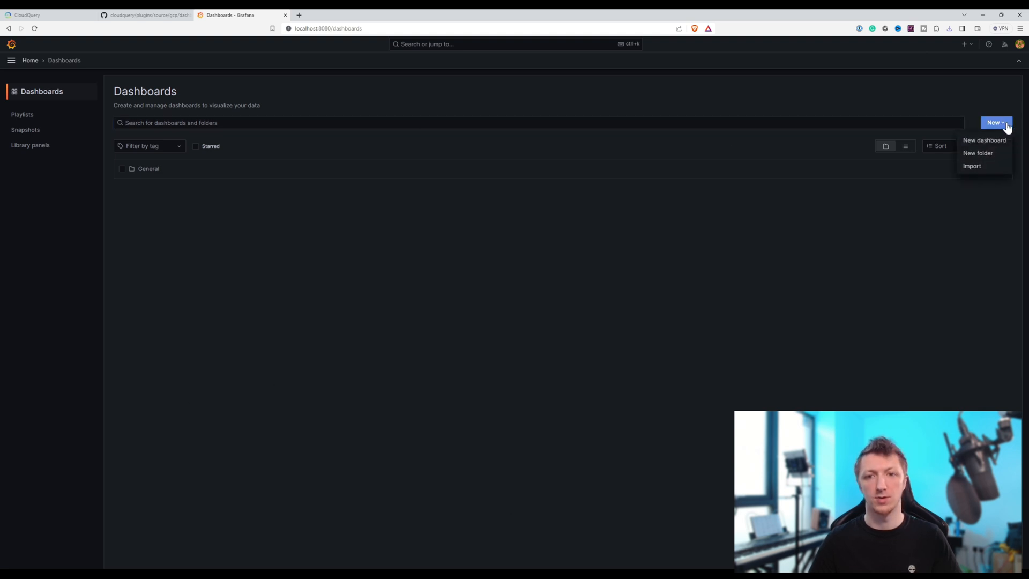
click(976, 165)
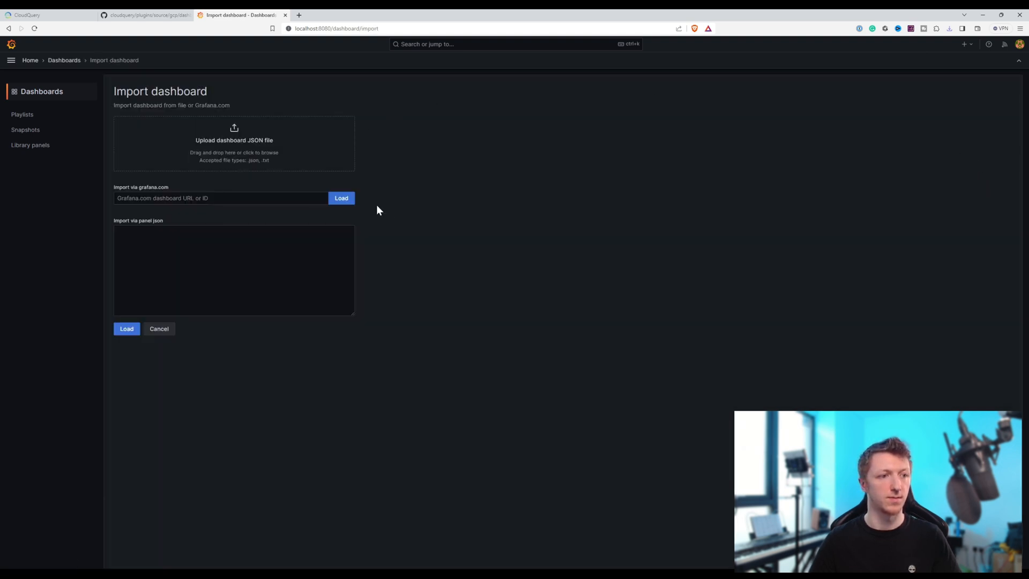
click(268, 138)
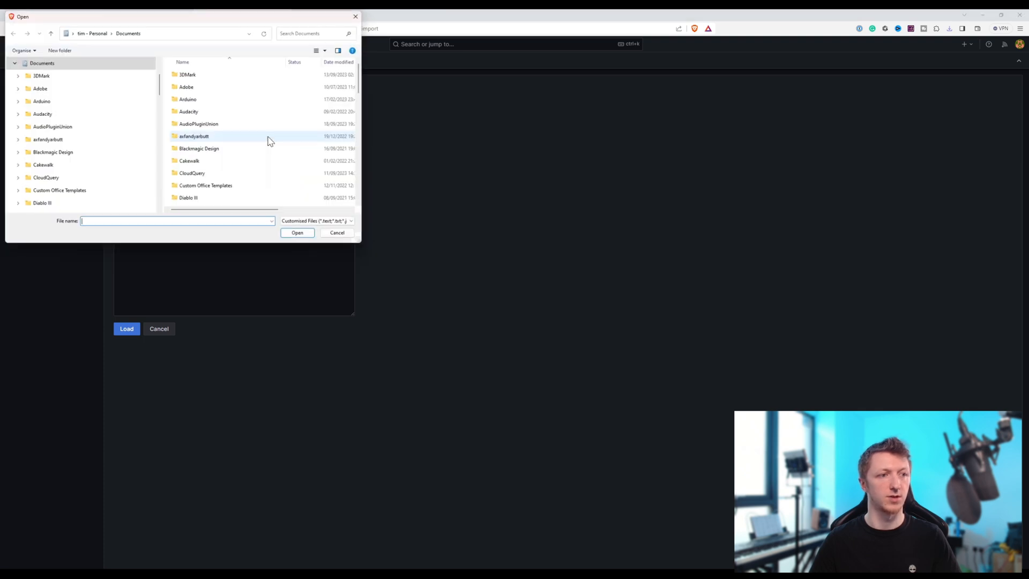
scroll(67, 104, up, 2)
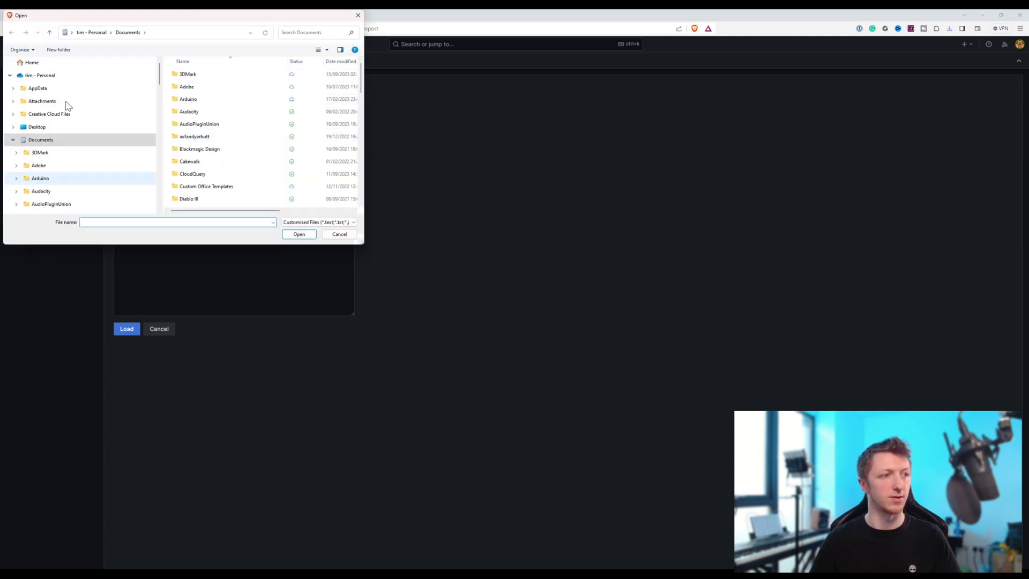
click(13, 140)
scroll(13, 155, down, 3)
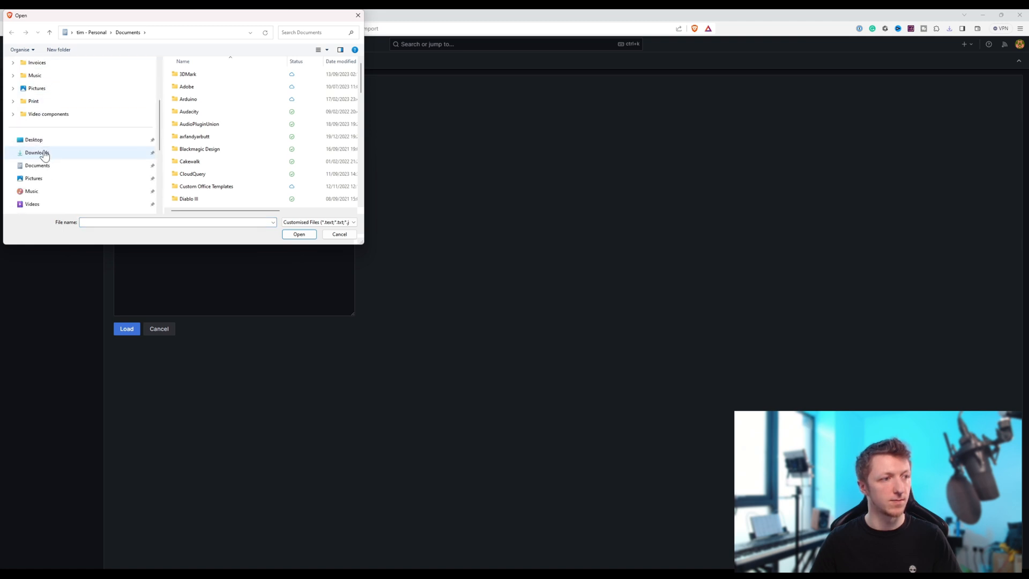
click(37, 152)
click(185, 83)
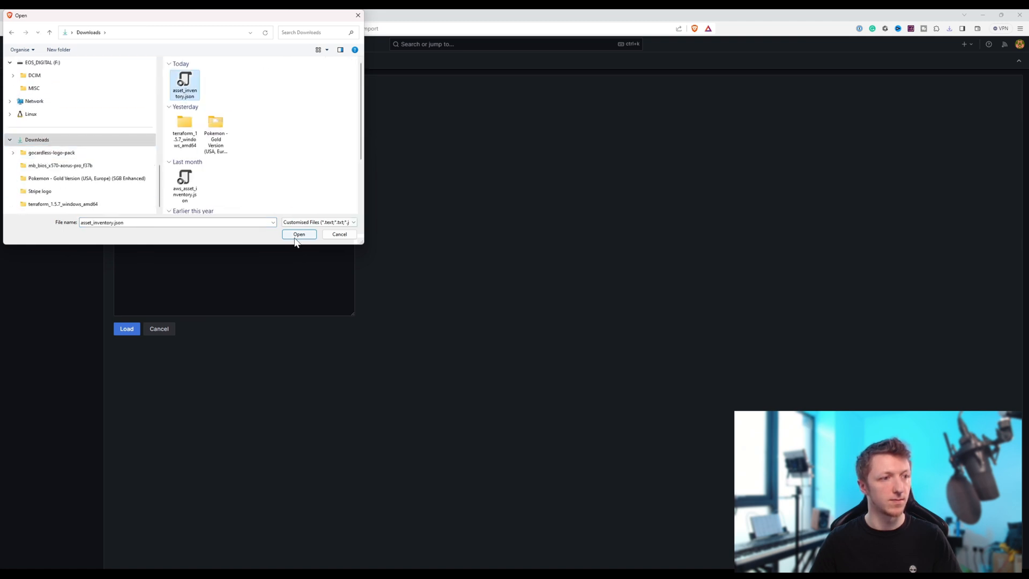
click(298, 234)
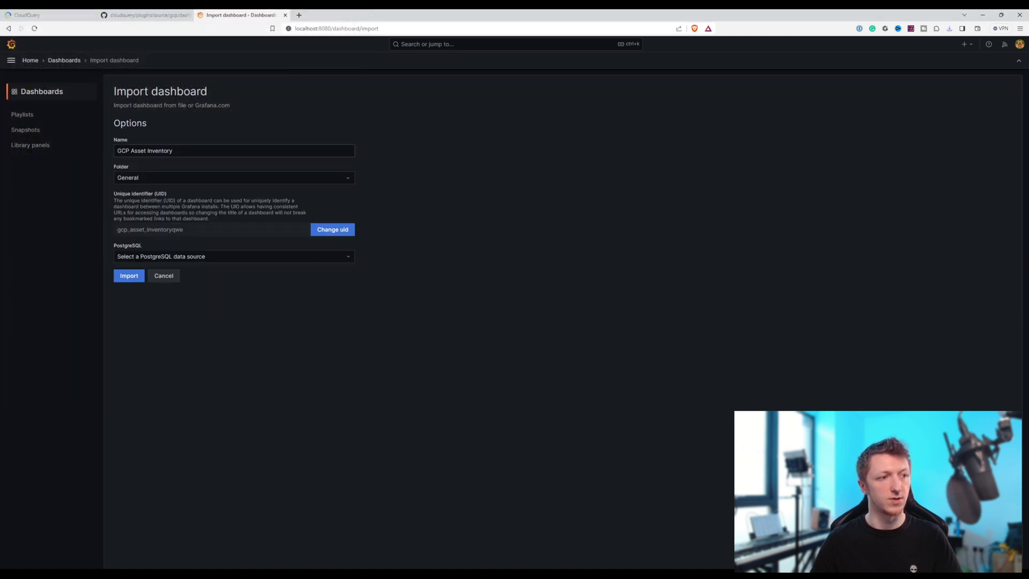
- Import the GCP Asset Inventory dashboard into the General folder with the PostgreSQL data source, and return to the dashboards list
click(202, 178)
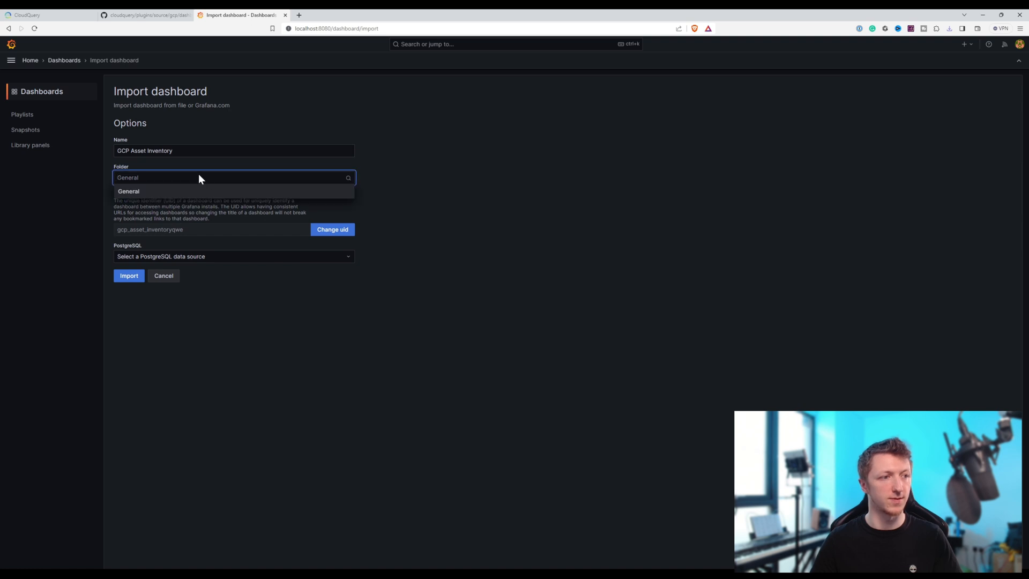
click(198, 174)
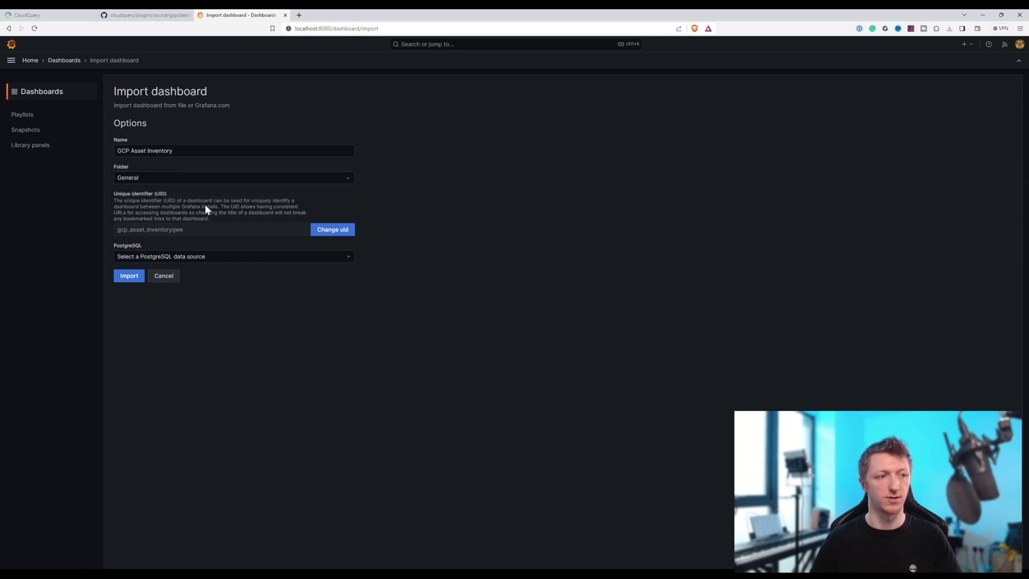
click(161, 257)
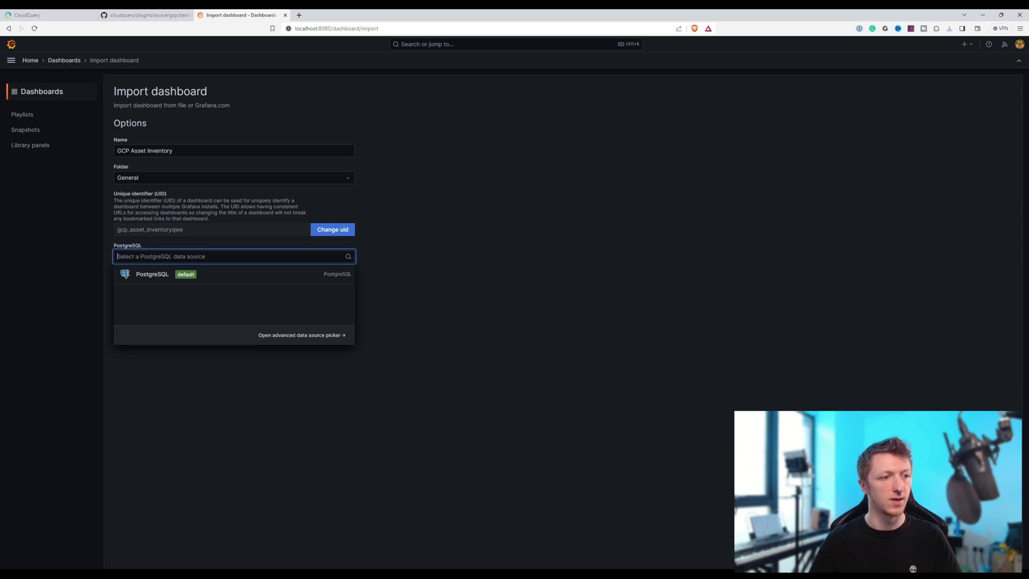
click(165, 276)
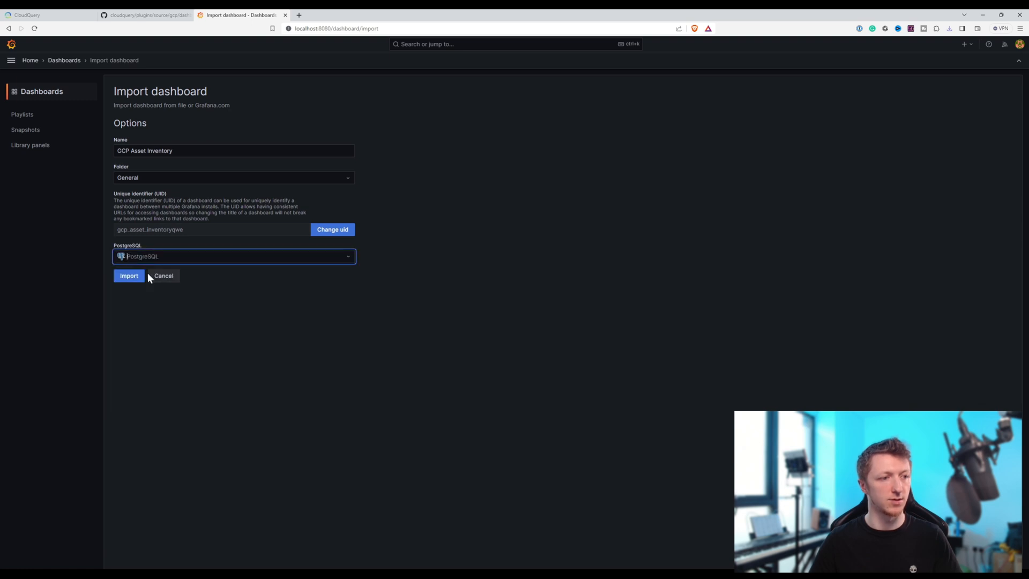
click(121, 278)
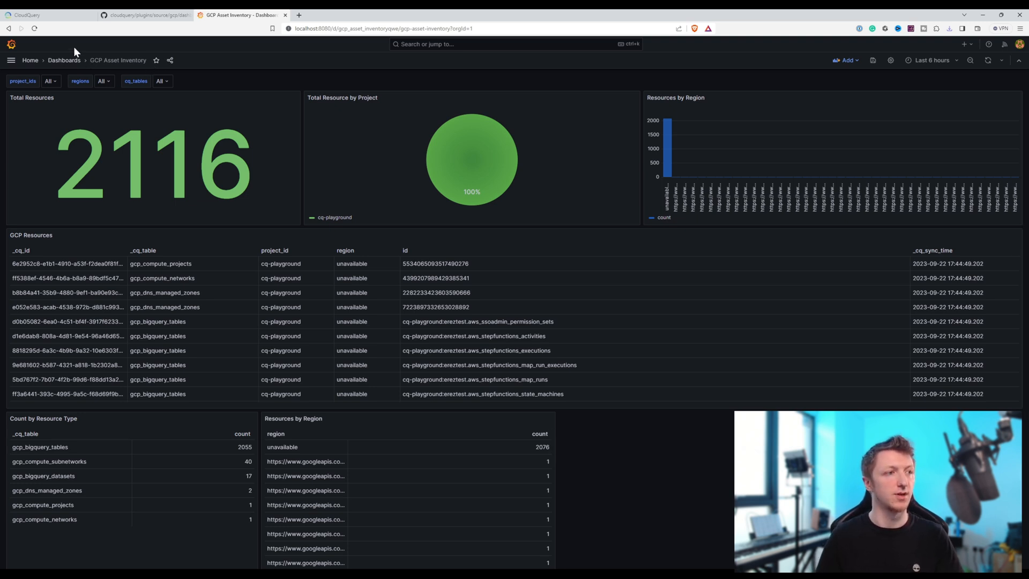
click(72, 60)
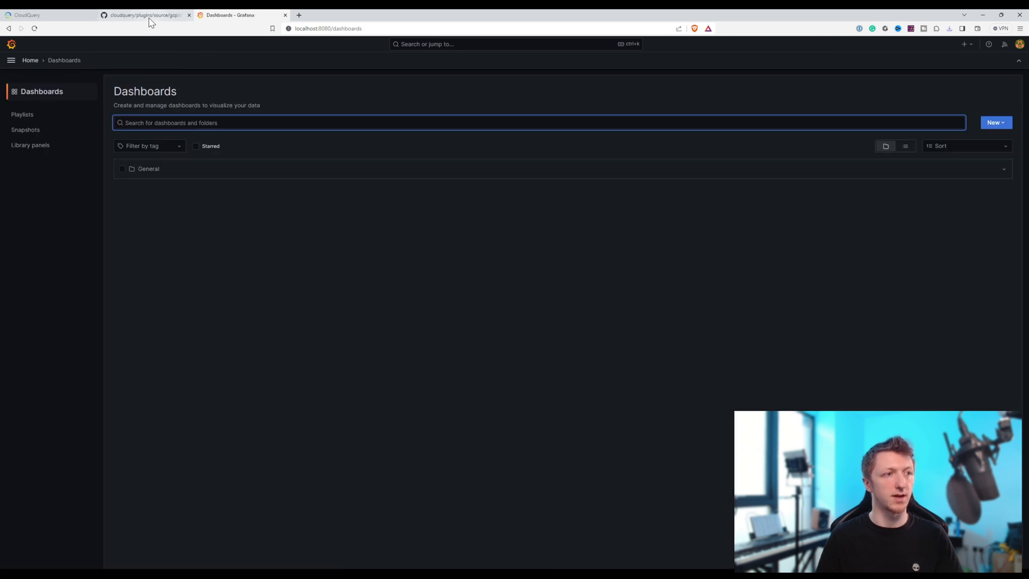
- Switch to the CloudQuery repository and download aws_asset_inventory.json from plugins/source/aws/dashboards/grafana to Downloads, replacing the existing file
click(150, 16)
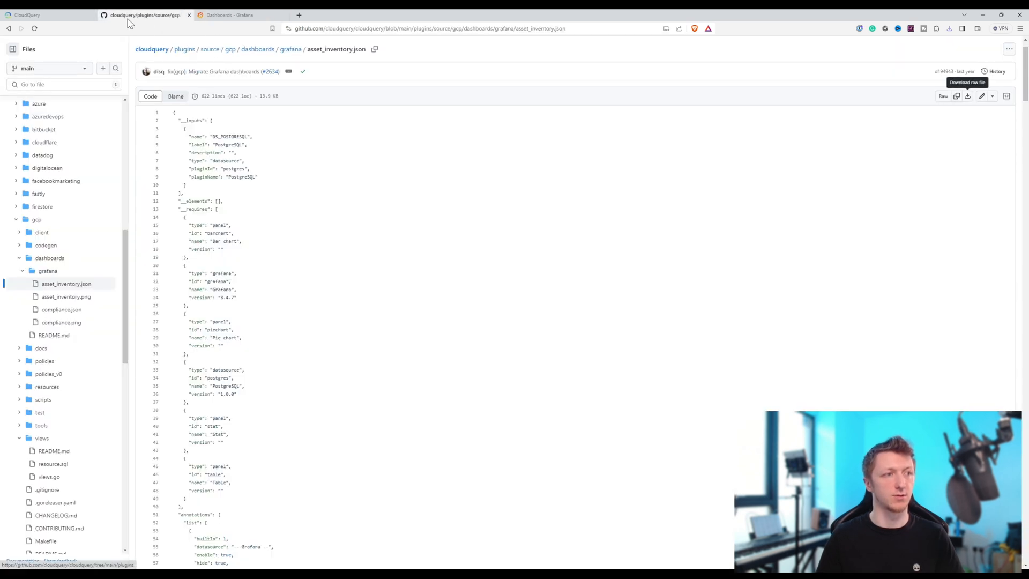
click(206, 52)
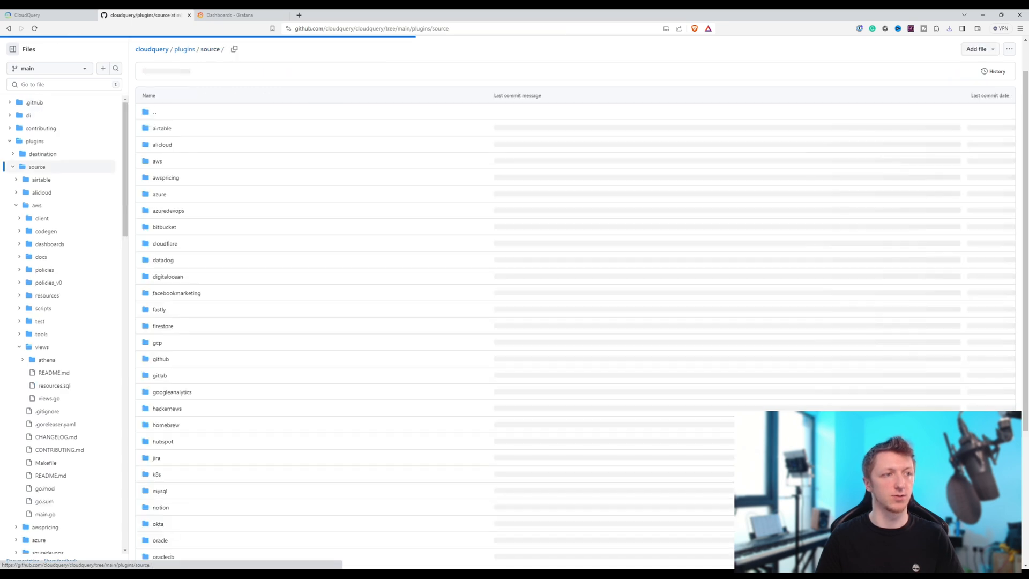
click(157, 162)
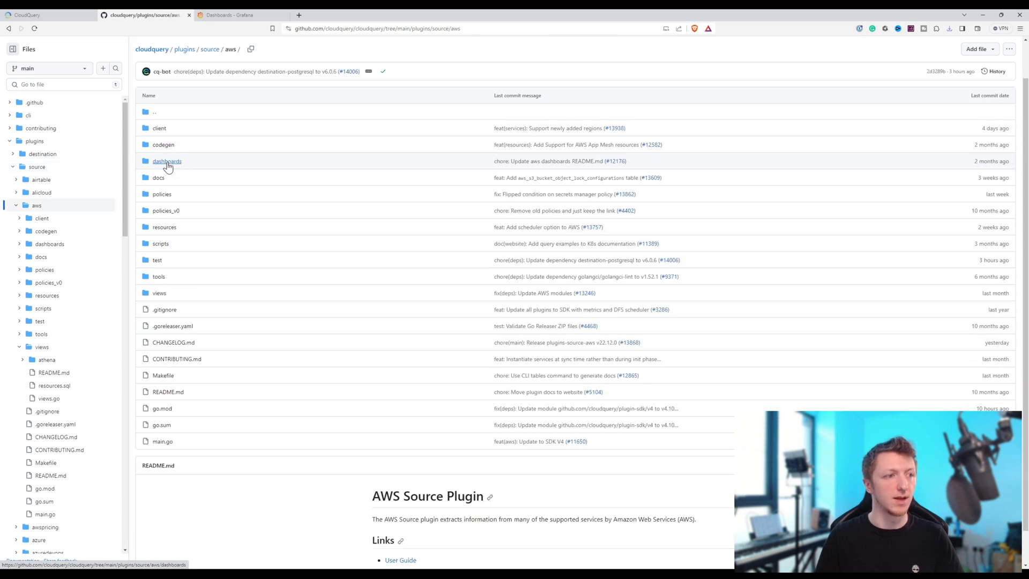
click(166, 163)
click(158, 129)
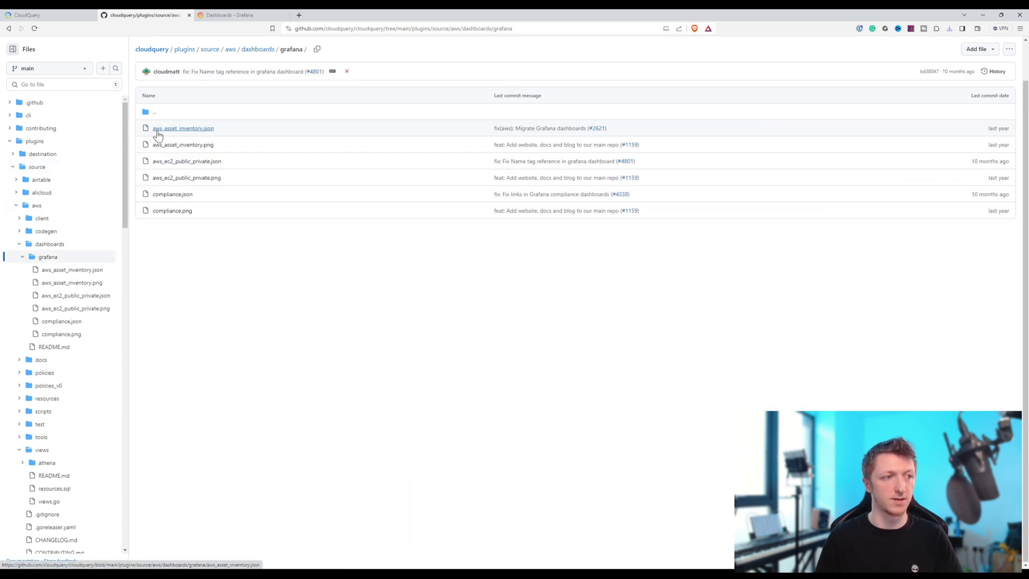
click(191, 132)
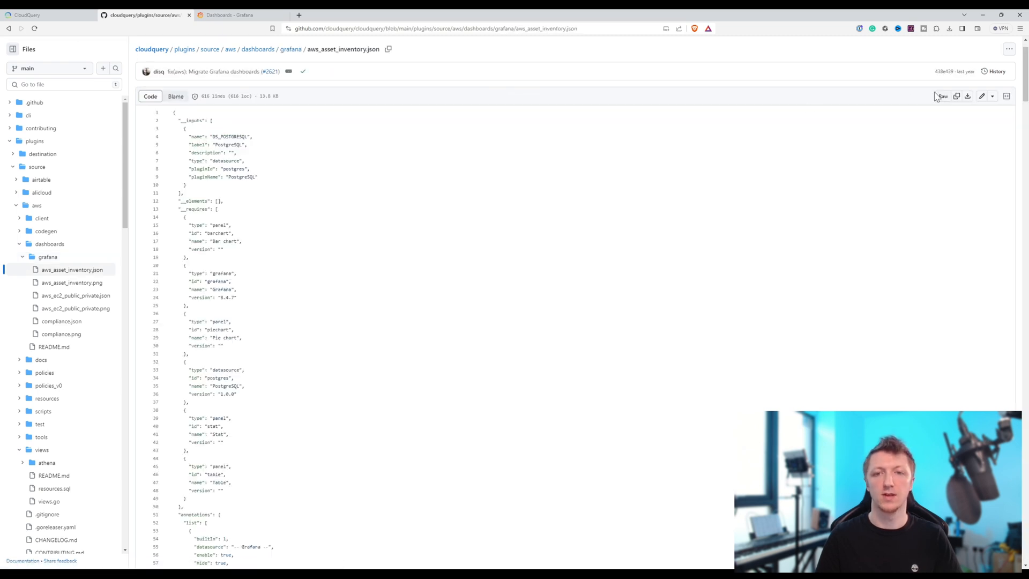
click(967, 97)
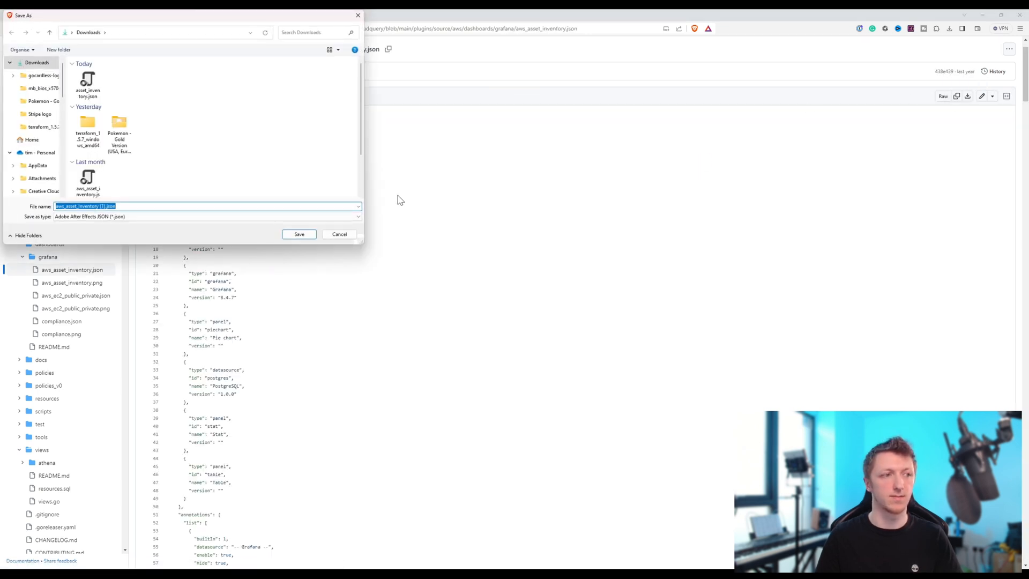
click(88, 179)
click(299, 234)
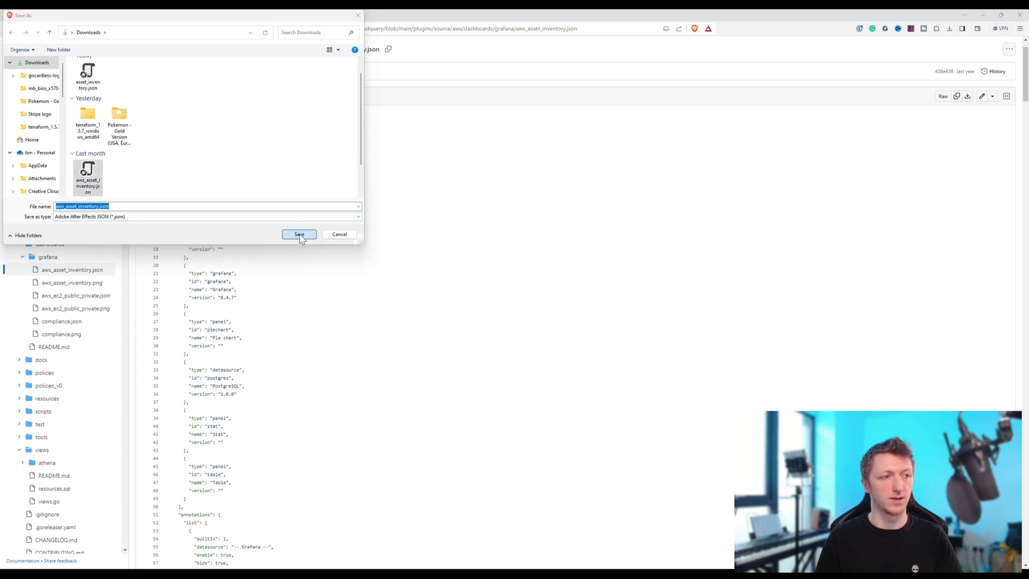
click(538, 297)
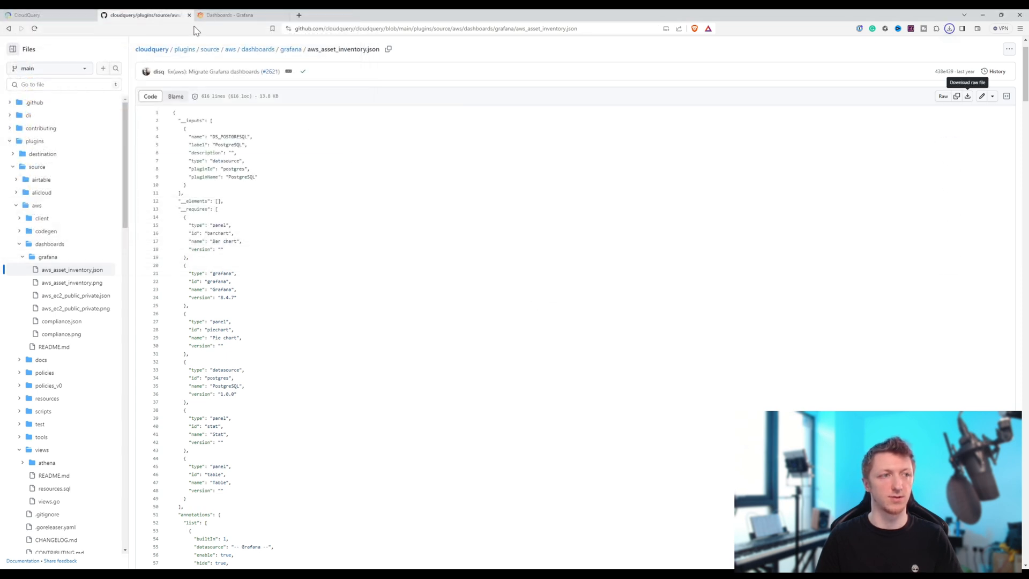
- Switch to Grafana, start a new dashboard import, and upload aws_asset_inventory.json from the Downloads folder
click(231, 16)
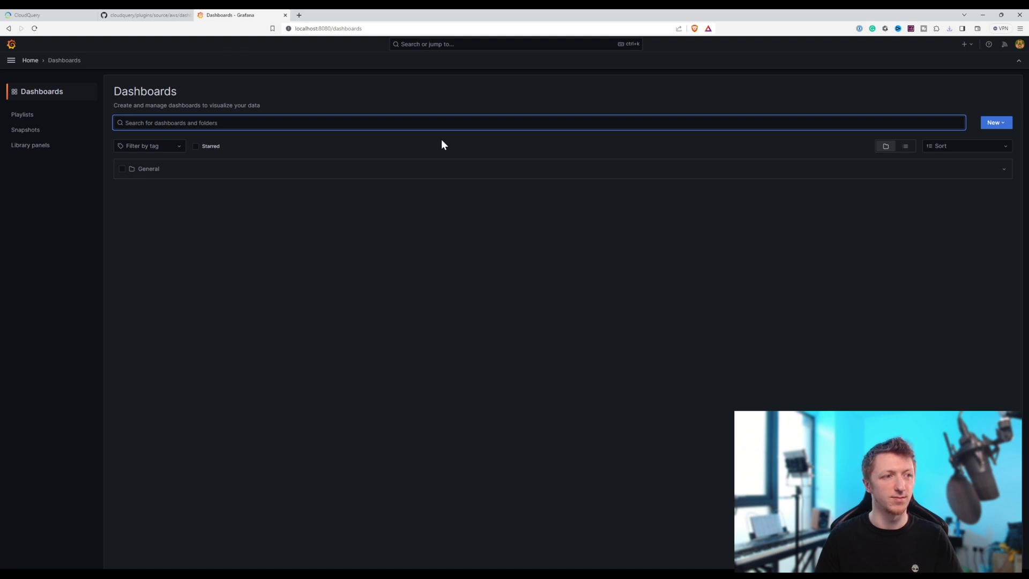
click(1004, 126)
click(963, 169)
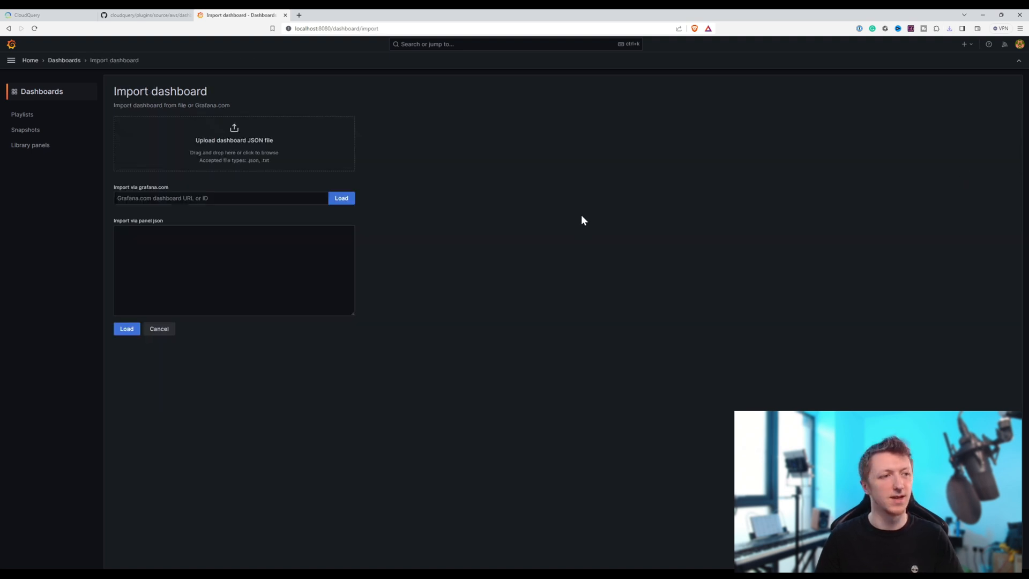
click(228, 146)
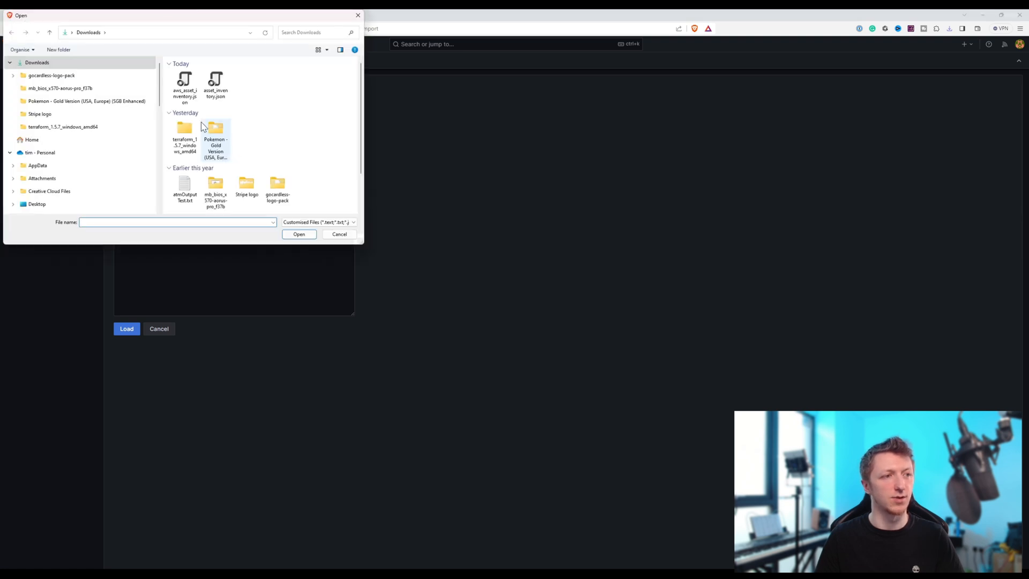
click(184, 83)
click(299, 235)
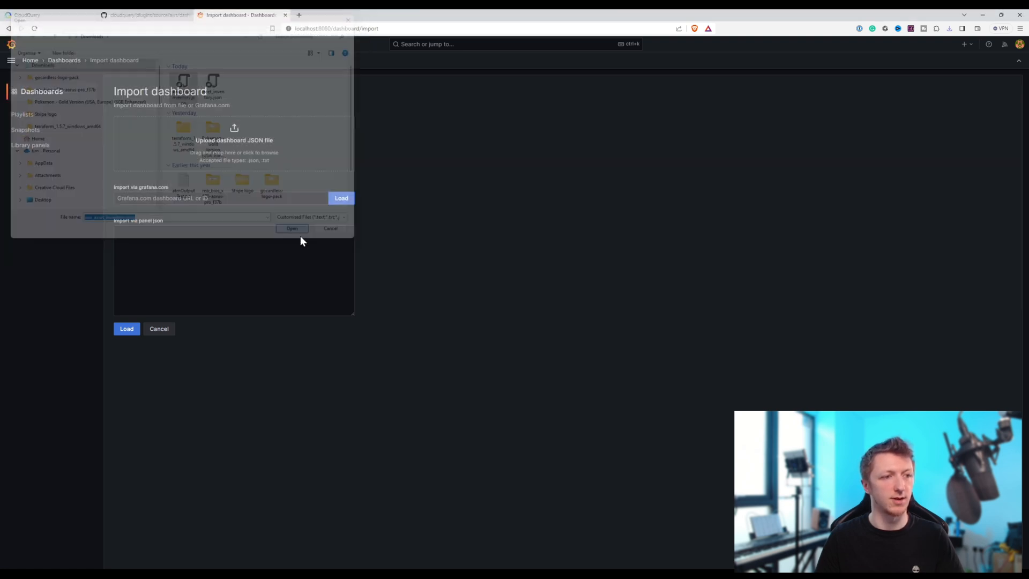
- Import the AWS Asset Inventory dashboard into the General folder with the PostgreSQL data source
click(139, 256)
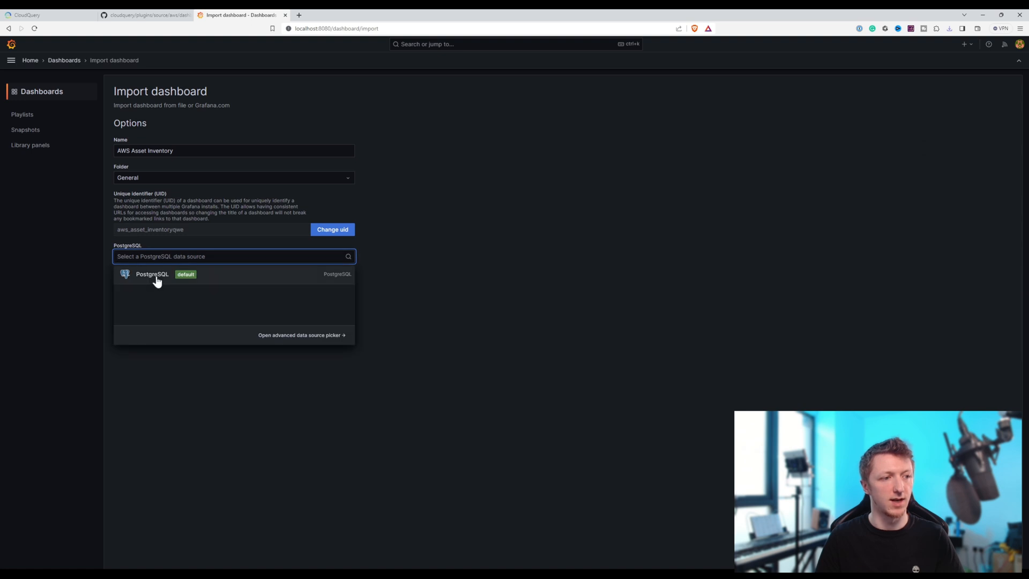
click(155, 276)
click(129, 276)
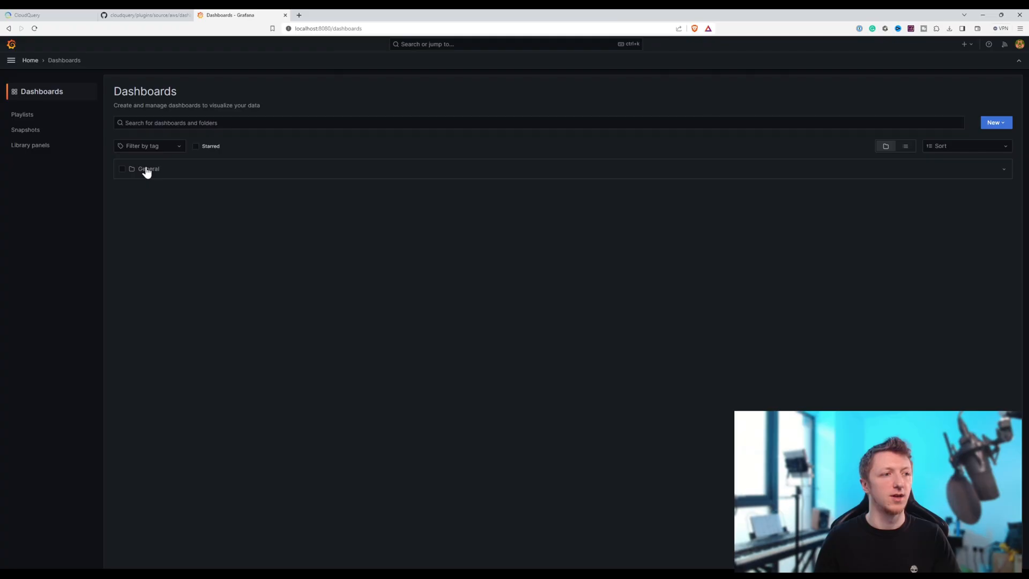
- Open the AWS and GCP Asset Inventory dashboards from the General folder in separate browser tabs and close the dashboards list tab
click(145, 169)
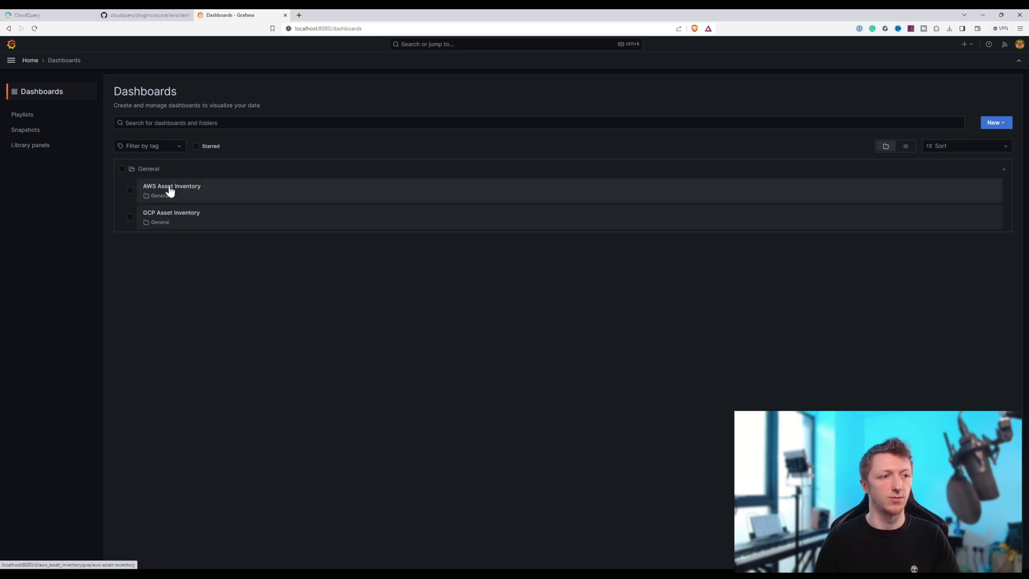
right_click(169, 190)
click(201, 194)
right_click(183, 214)
click(216, 221)
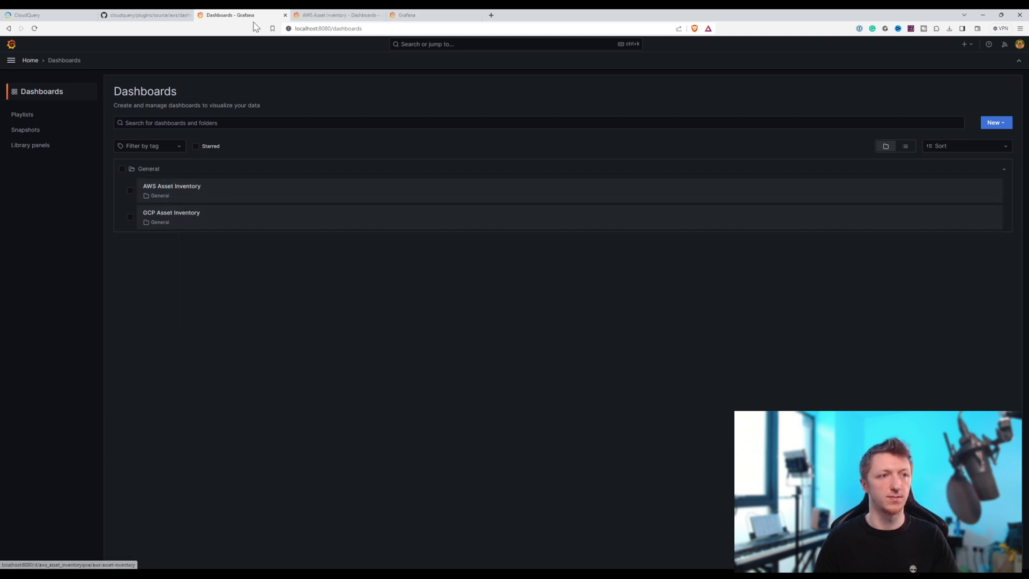
middle_click(254, 17)
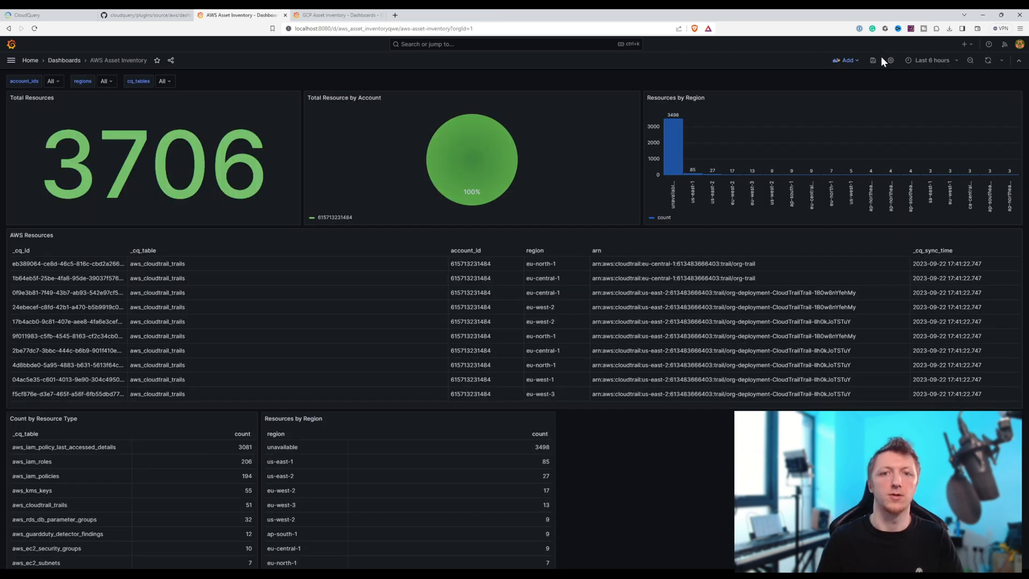
- Duplicate the AWS Asset Inventory browser tab and return to the original one
right_click(254, 15)
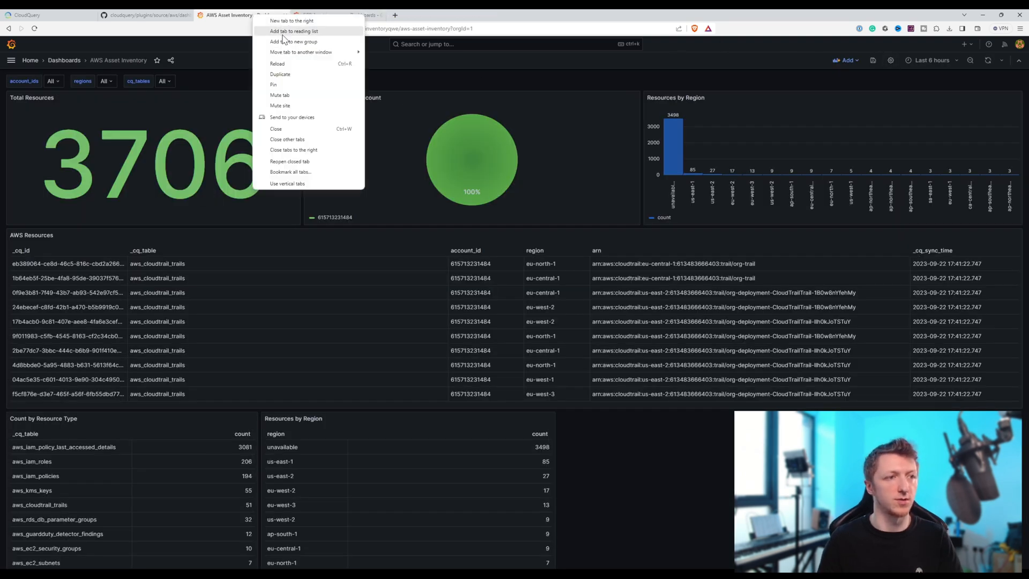
click(280, 74)
click(230, 17)
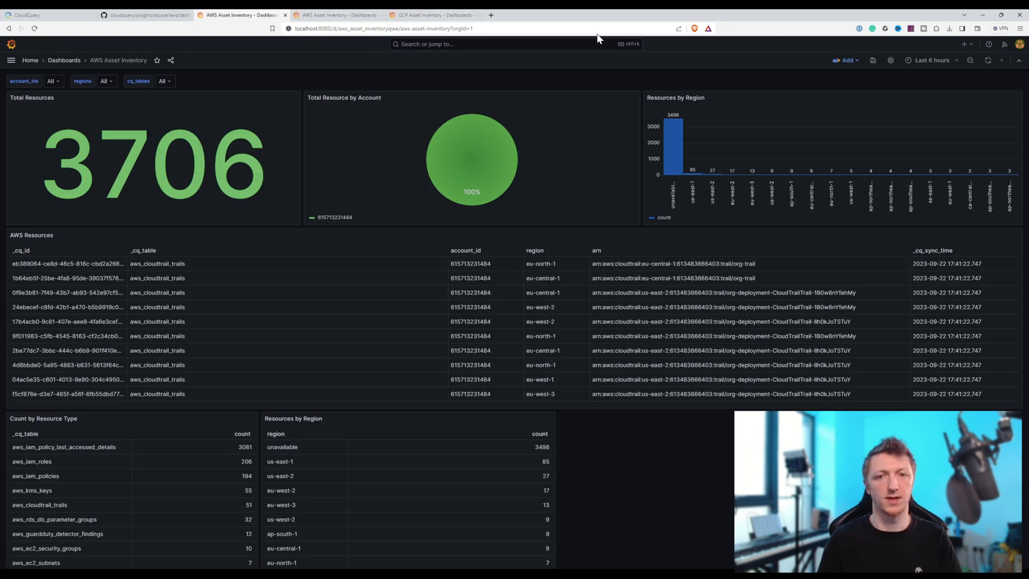
- Save a copy of the AWS Asset Inventory dashboard as Multi-Cloud Asset Inventory in the General folder
click(890, 61)
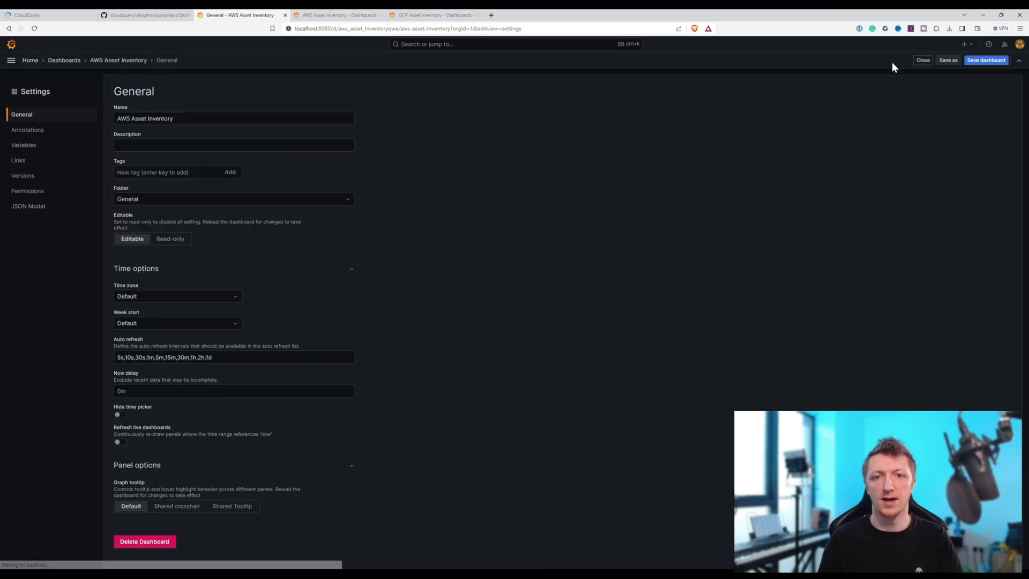
click(949, 63)
click(594, 144)
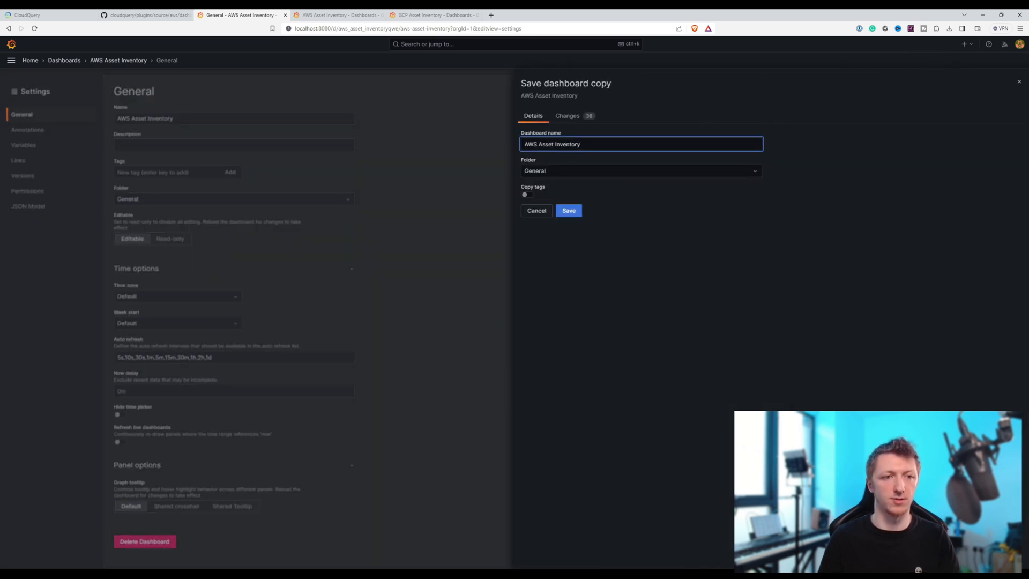
text(Mult)
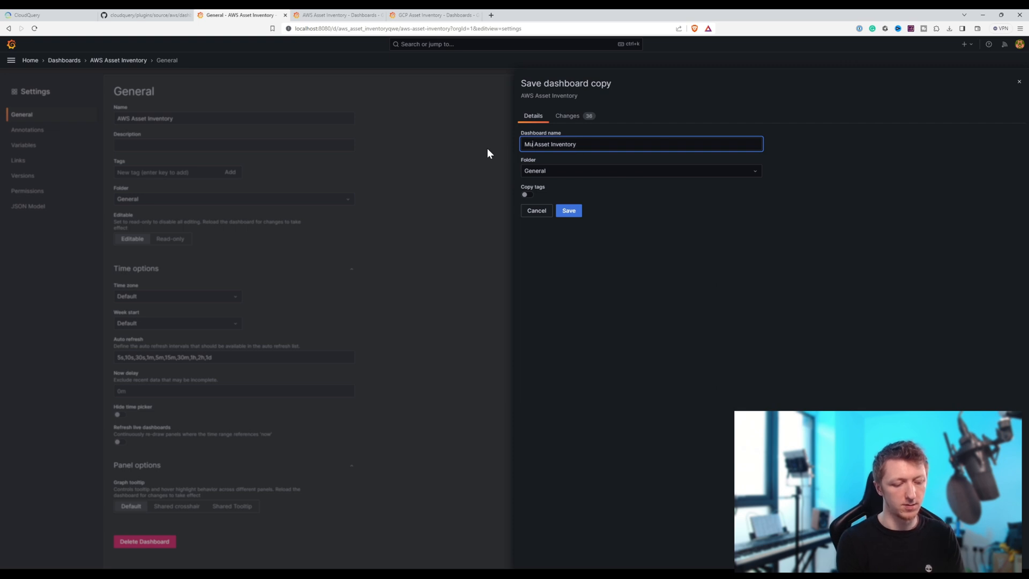
text(i-Cloud)
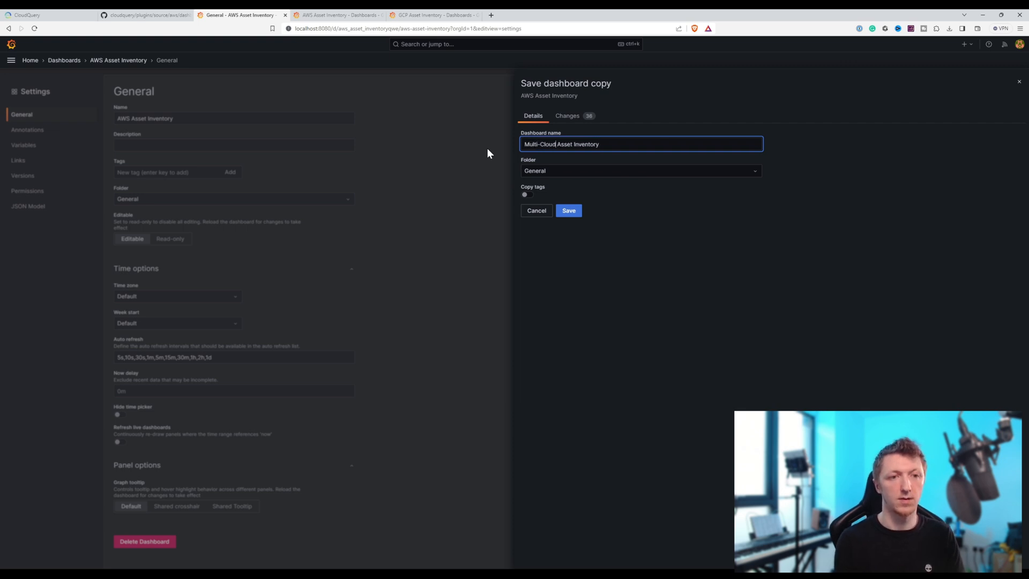
click(568, 210)
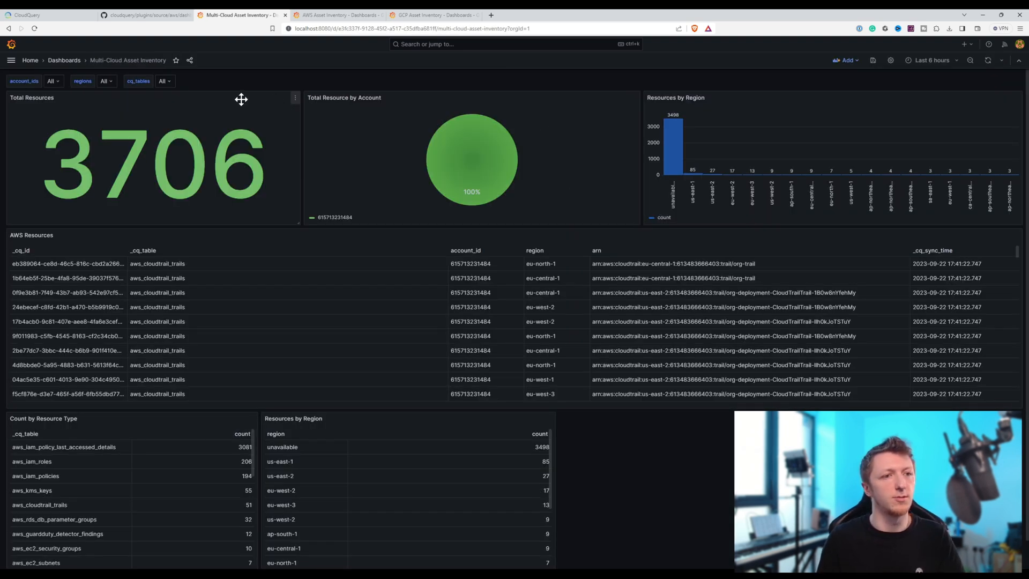
- In the Multi-Cloud Asset Inventory dashboard settings, rename the account_ids variable to aws_account_ids
click(890, 60)
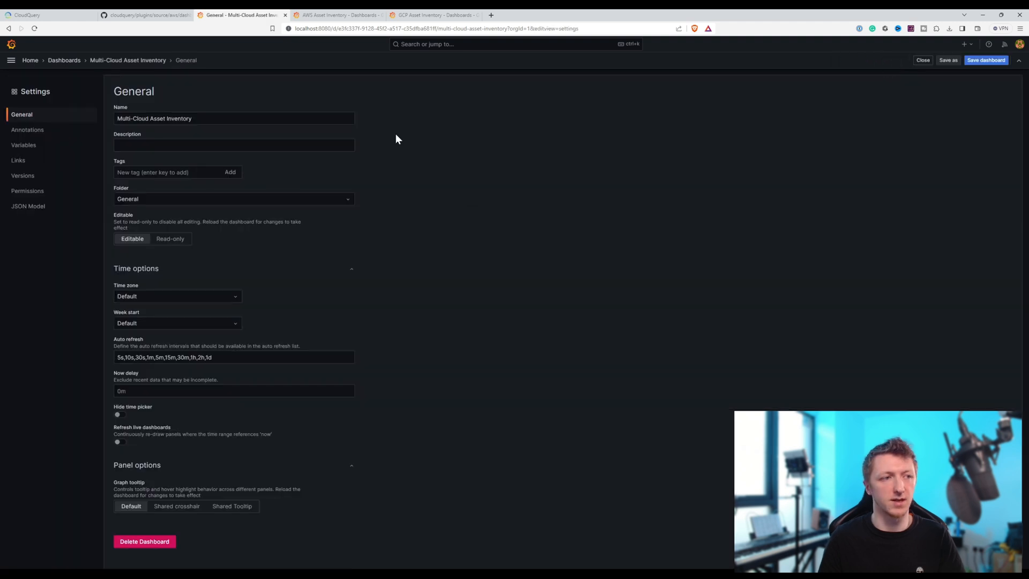
click(30, 145)
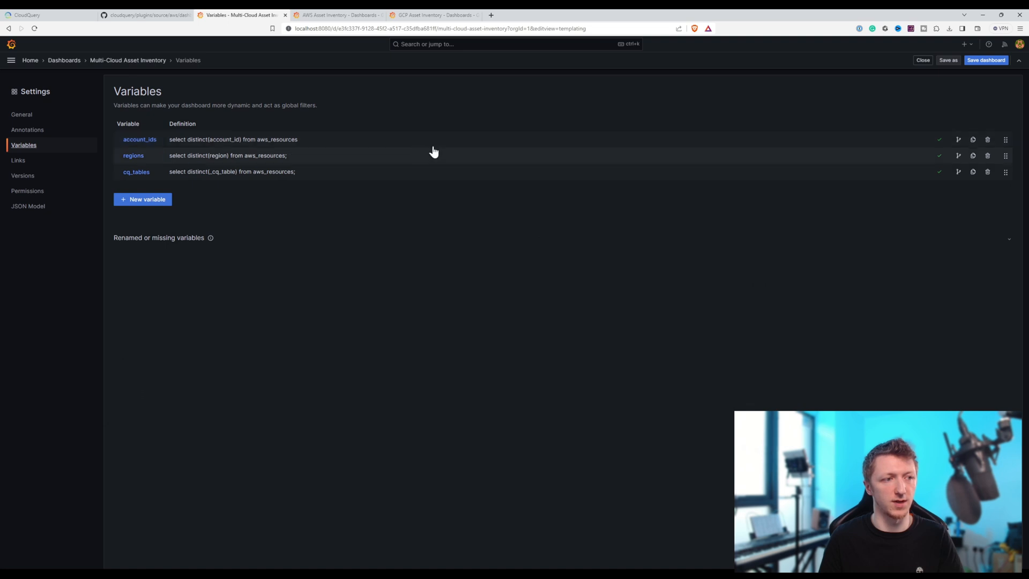
click(291, 140)
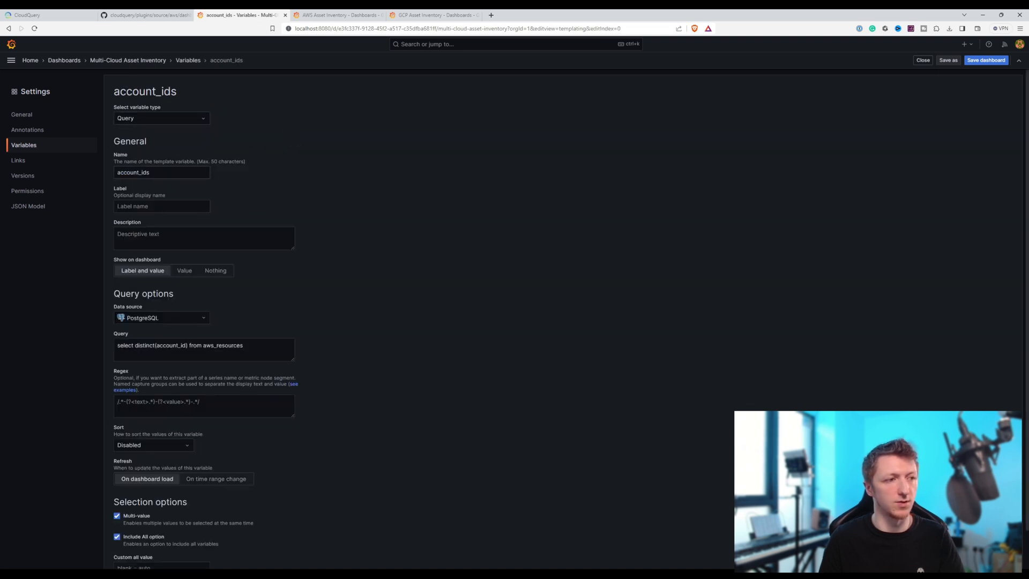
click(118, 172)
text(aws_)
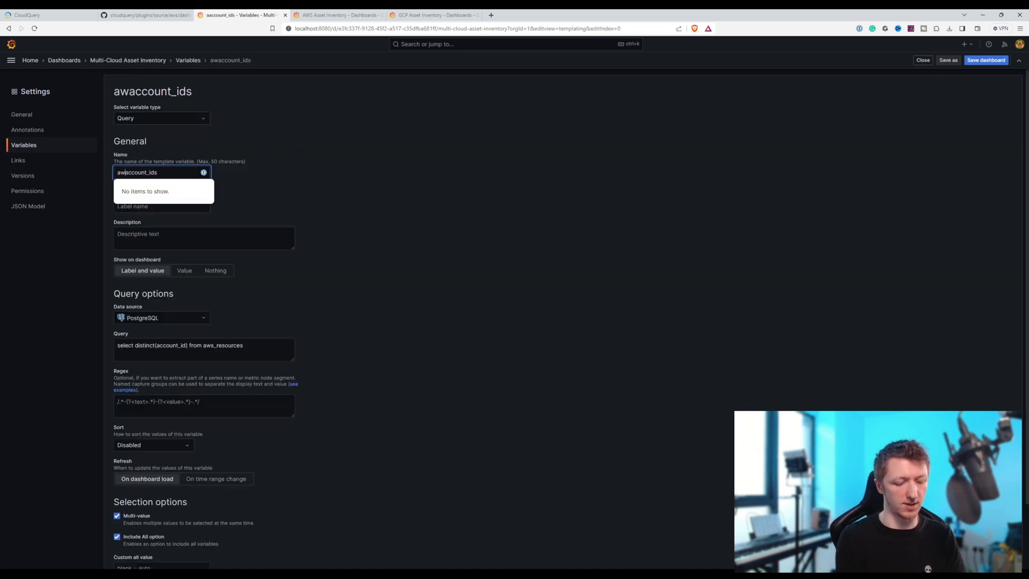
click(348, 171)
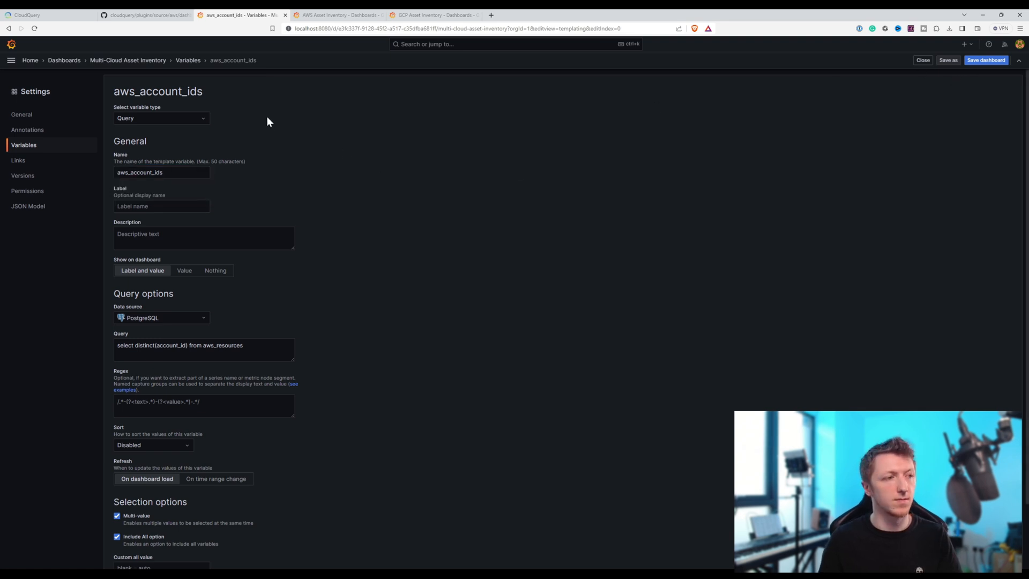
- Rename the regions dashboard variable to aws_regions
click(25, 146)
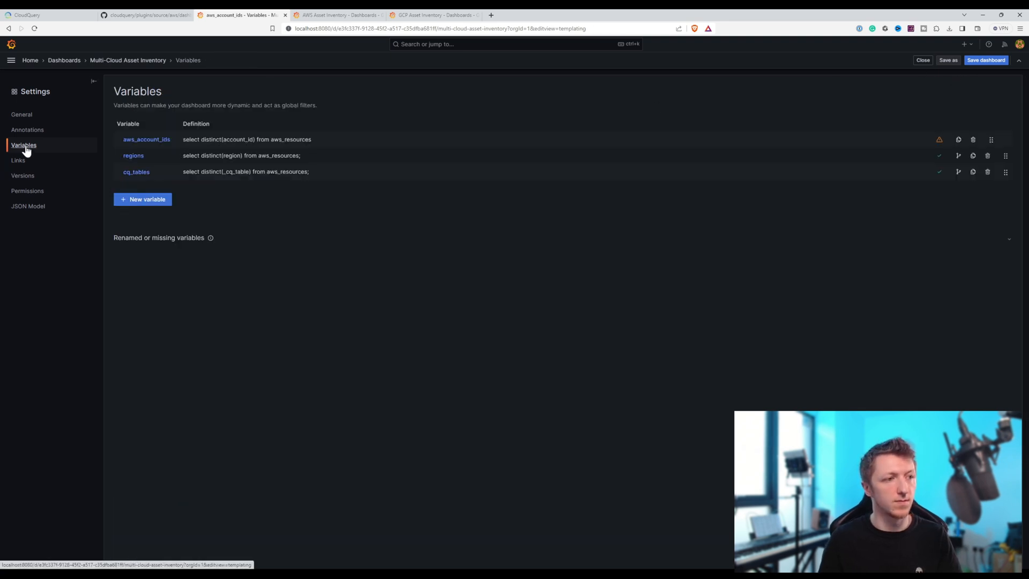
click(135, 156)
click(117, 172)
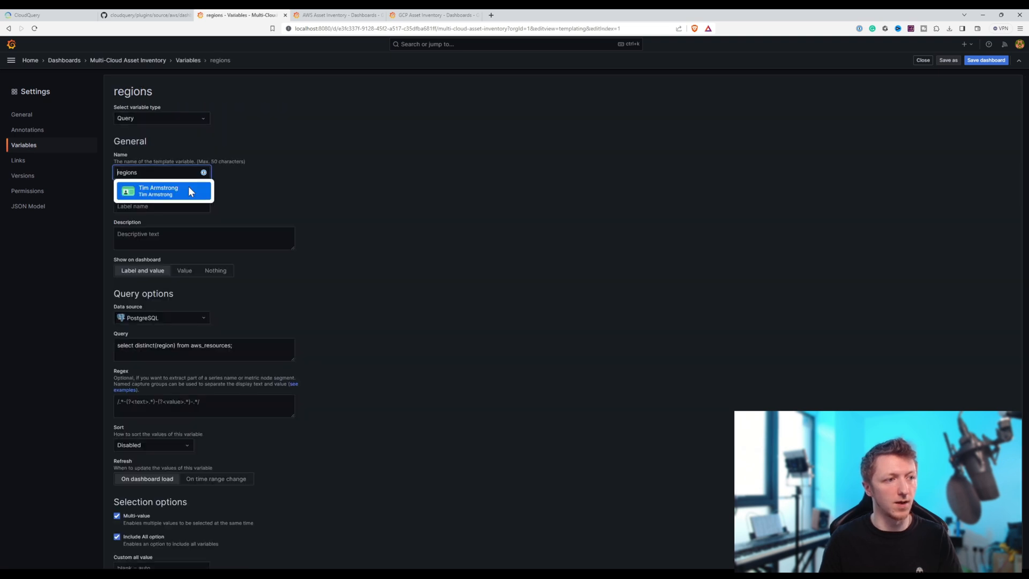
text(aws_)
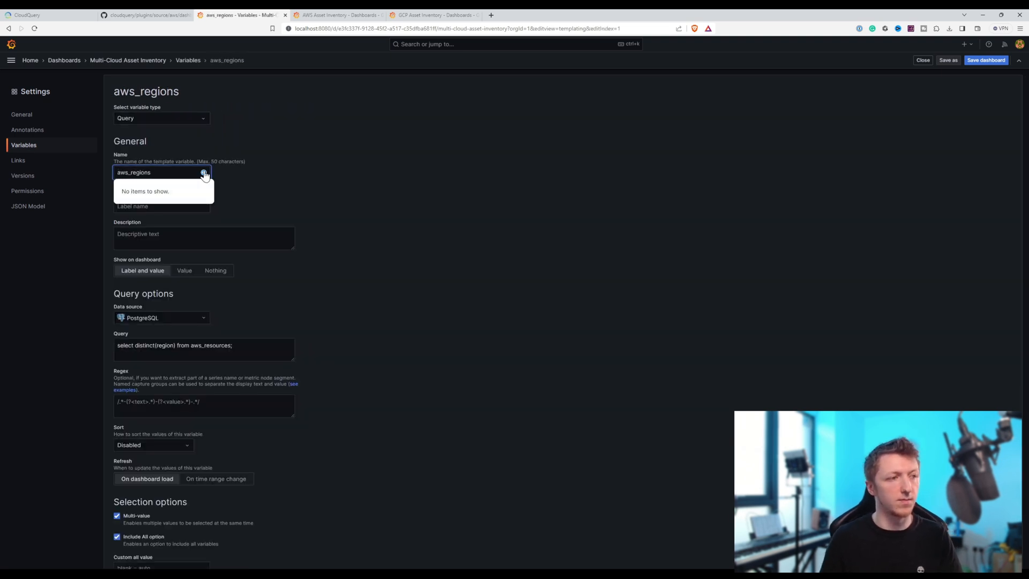
- Rename the cq_tables dashboard variable to aws_cq_tables
click(47, 148)
click(120, 172)
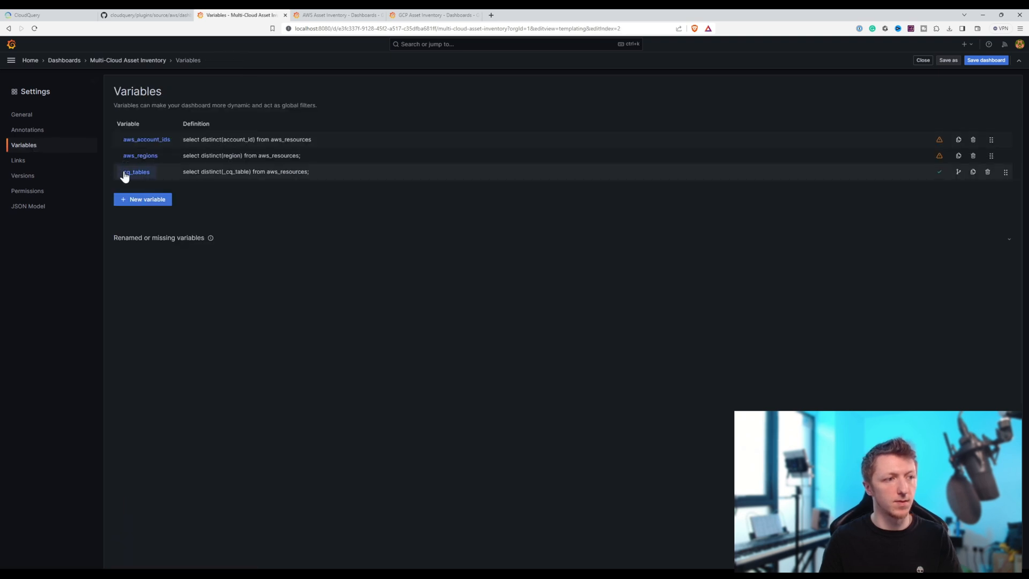
click(117, 172)
text(aws_cq_tables)
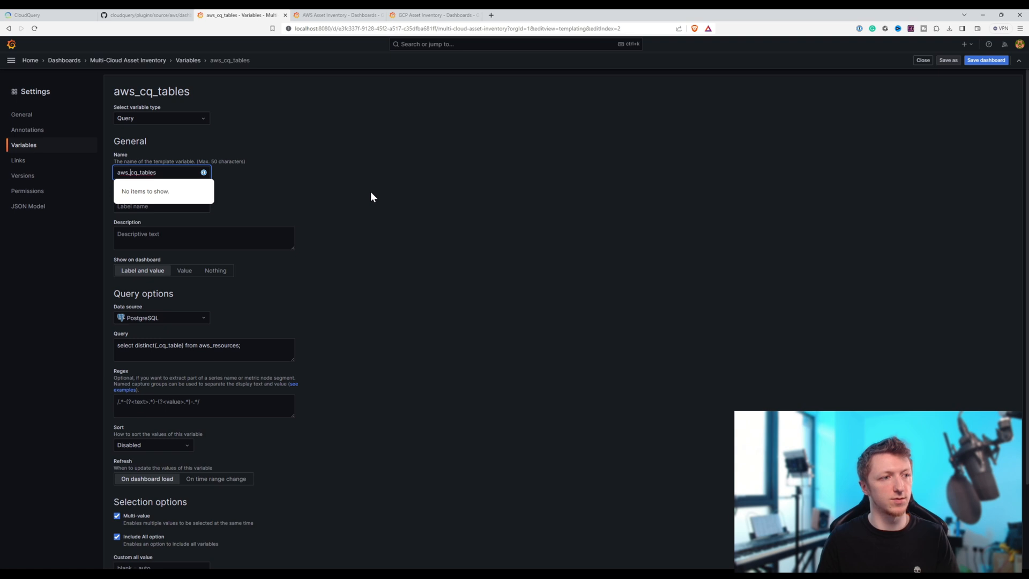
click(370, 191)
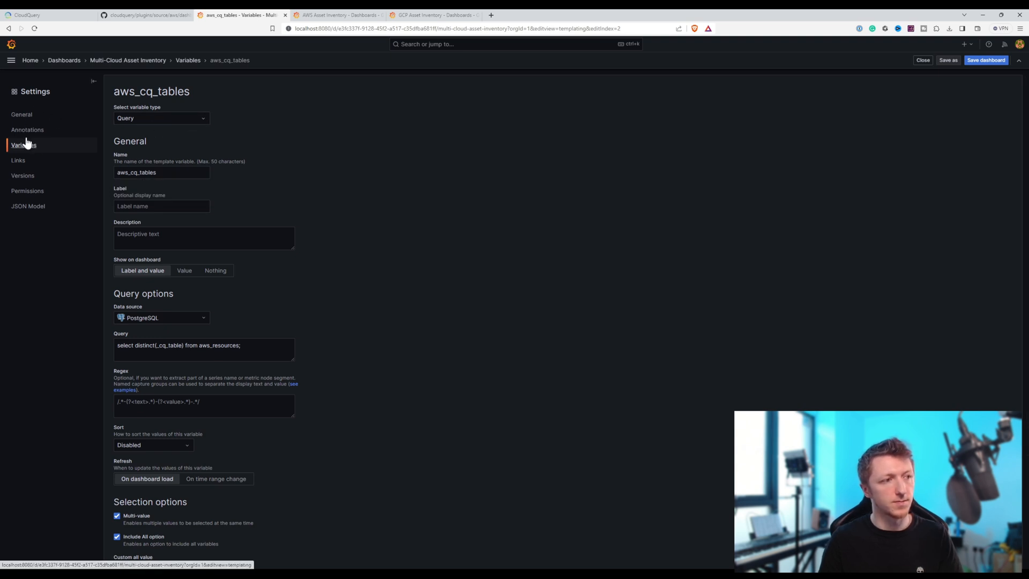
- Save the changes to the Multi-Cloud Asset Inventory dashboard and return to its panel view
click(26, 115)
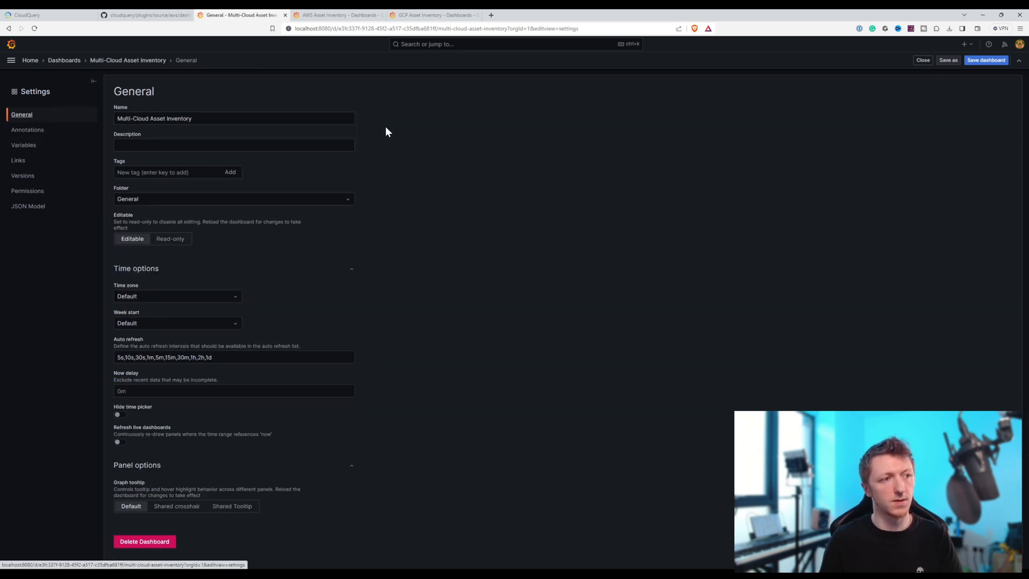
click(988, 61)
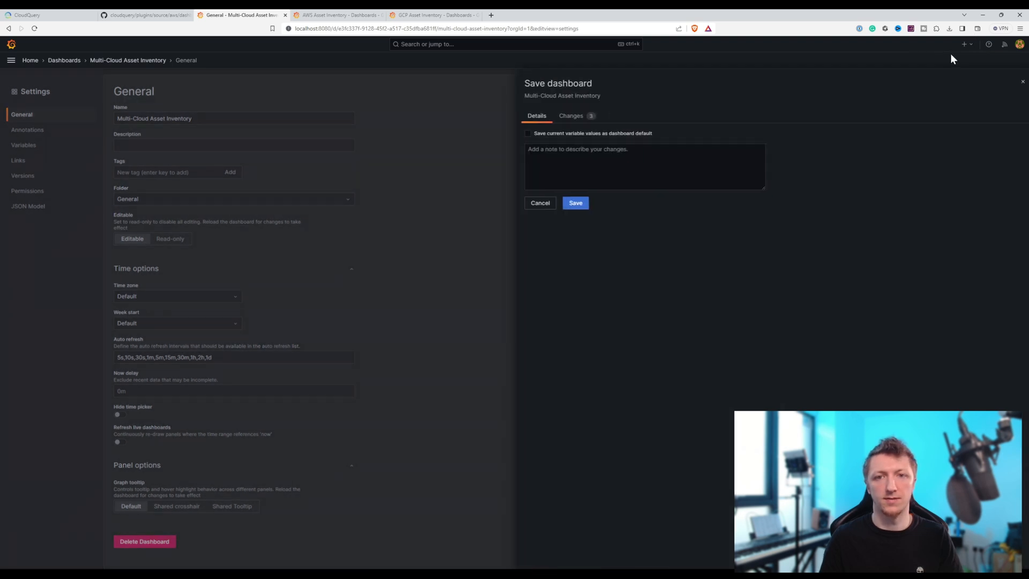
click(571, 203)
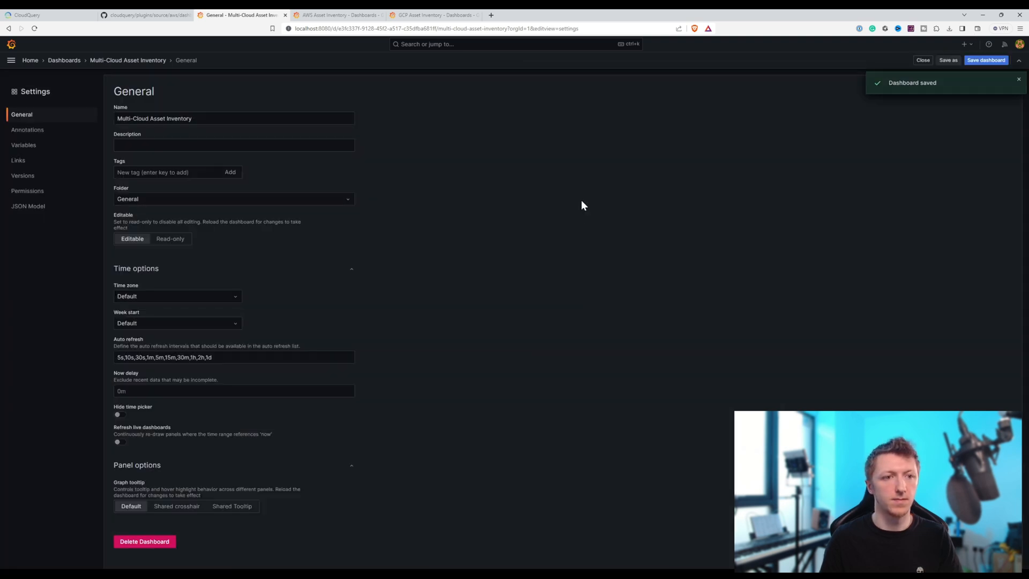
click(137, 61)
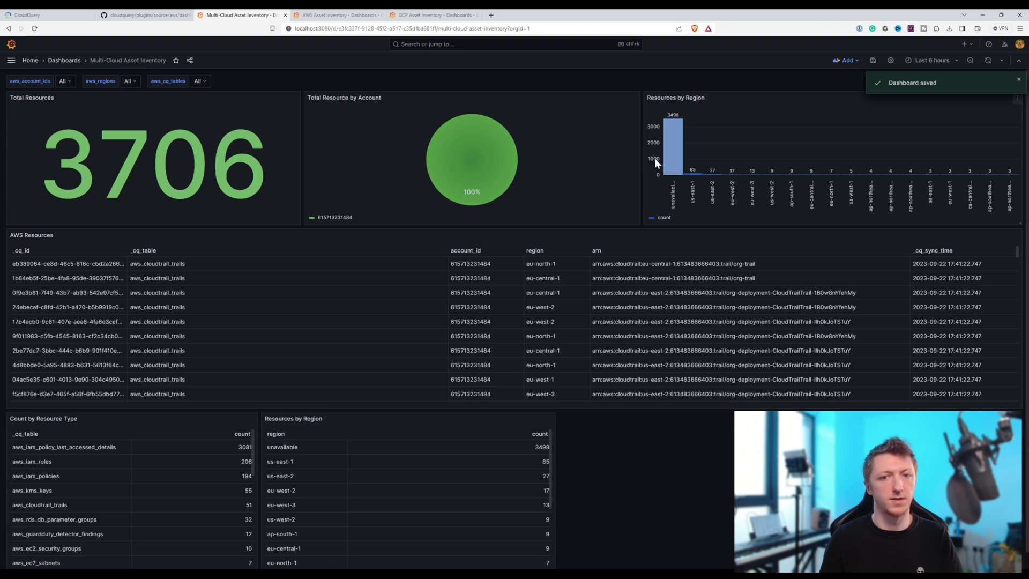
- Remove the Resources by Region bar chart panel from the Multi-Cloud Asset Inventory dashboard
click(1016, 99)
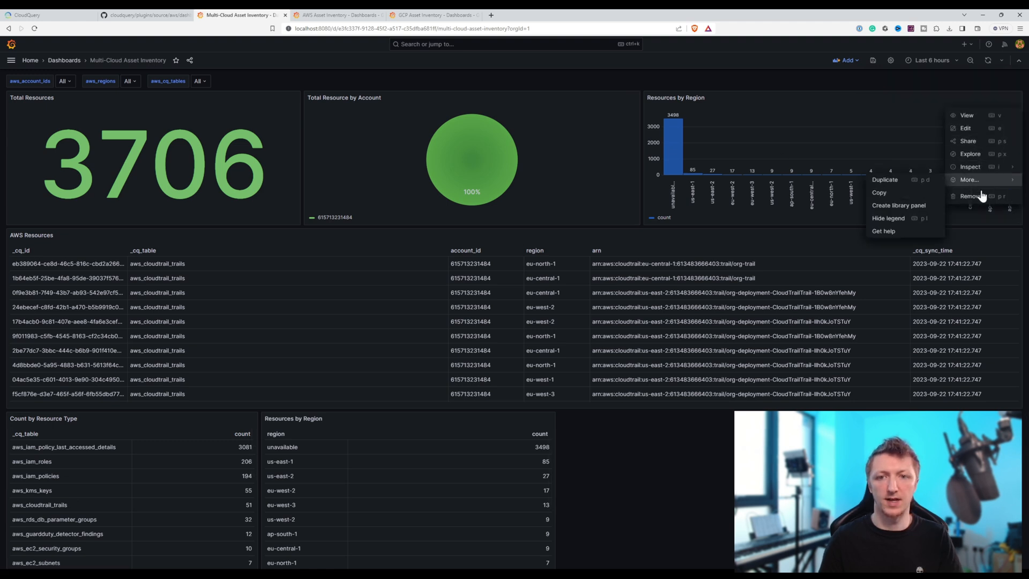
click(966, 199)
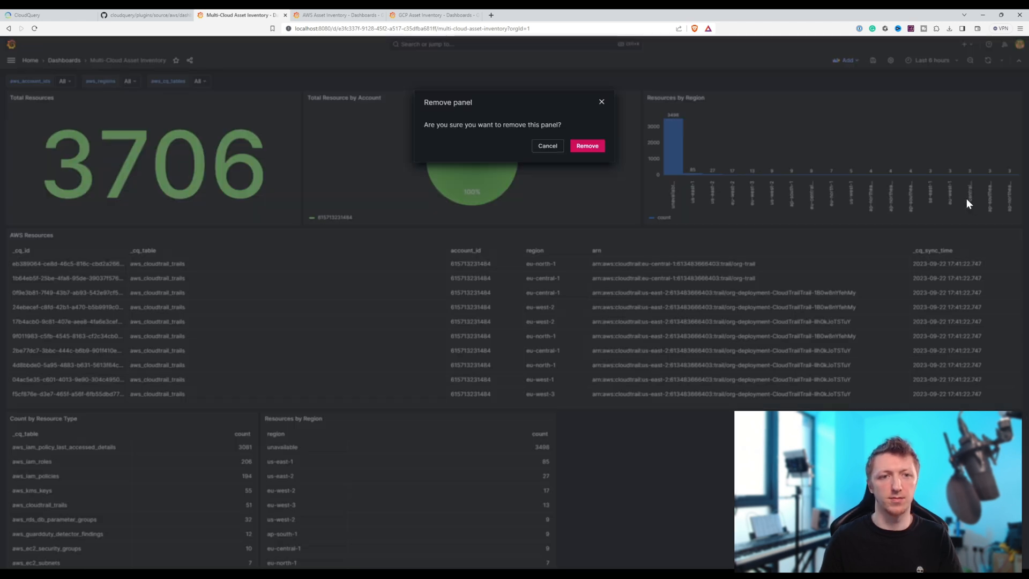
click(589, 148)
- Remove the AWS Resources table panel and move the Total Resource by Account pie chart directly below Total Resources
click(1016, 236)
click(971, 336)
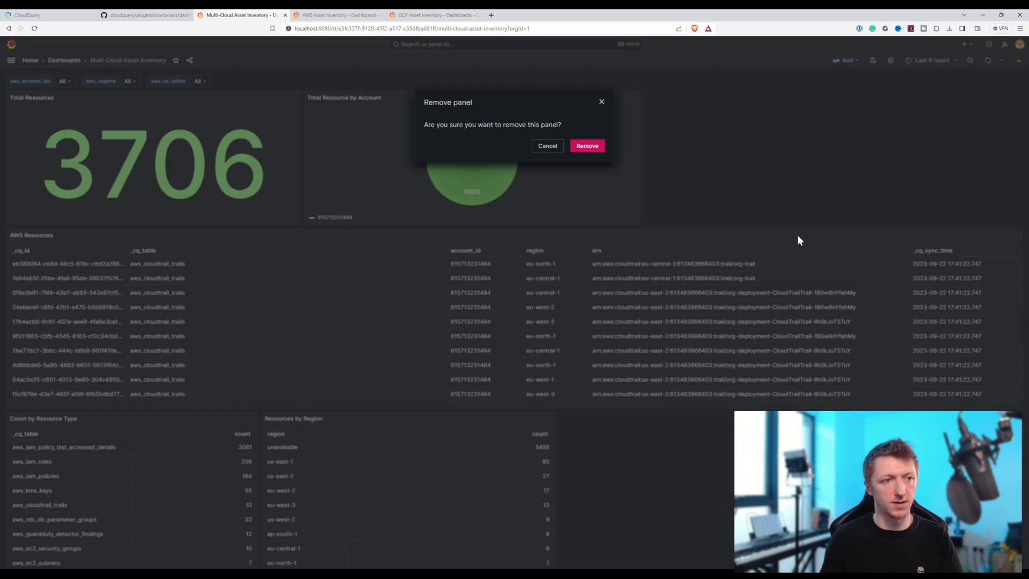
click(586, 146)
drag(482, 100, 174, 243)
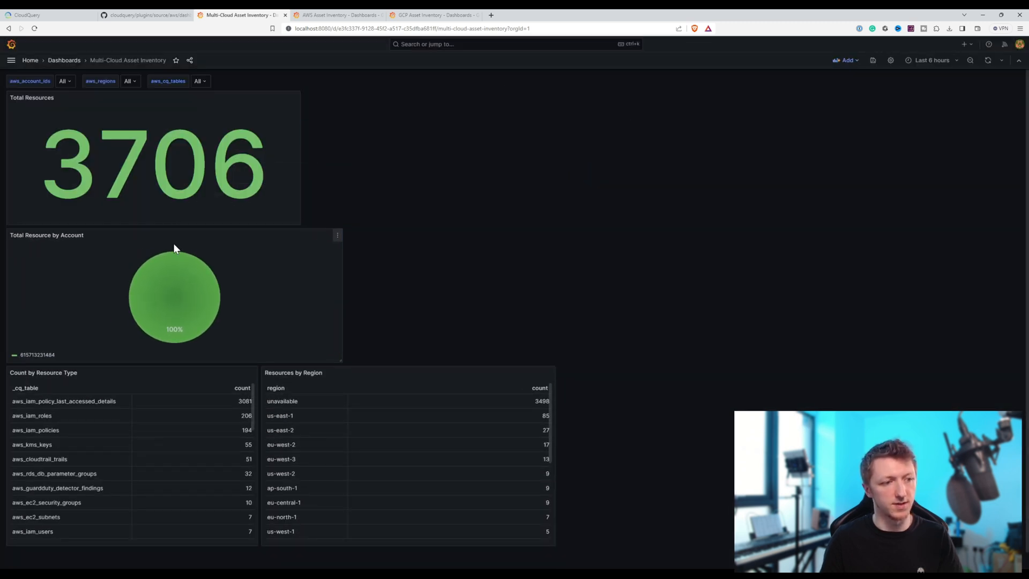
- Remove the Resources by Region table panel and resize the pie chart and Count by Resource Type table to match the Total Resources panel's width
click(552, 374)
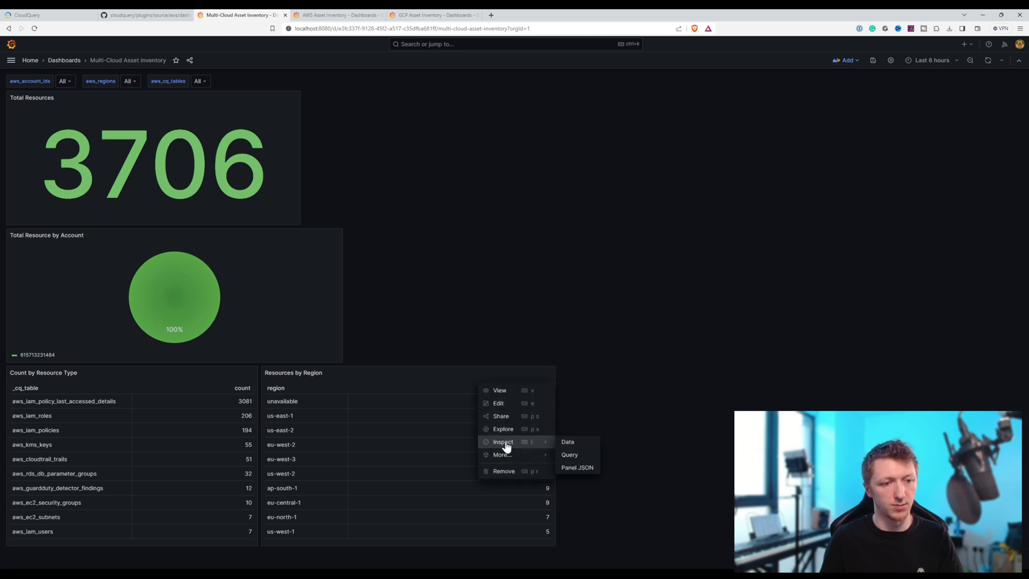
click(514, 471)
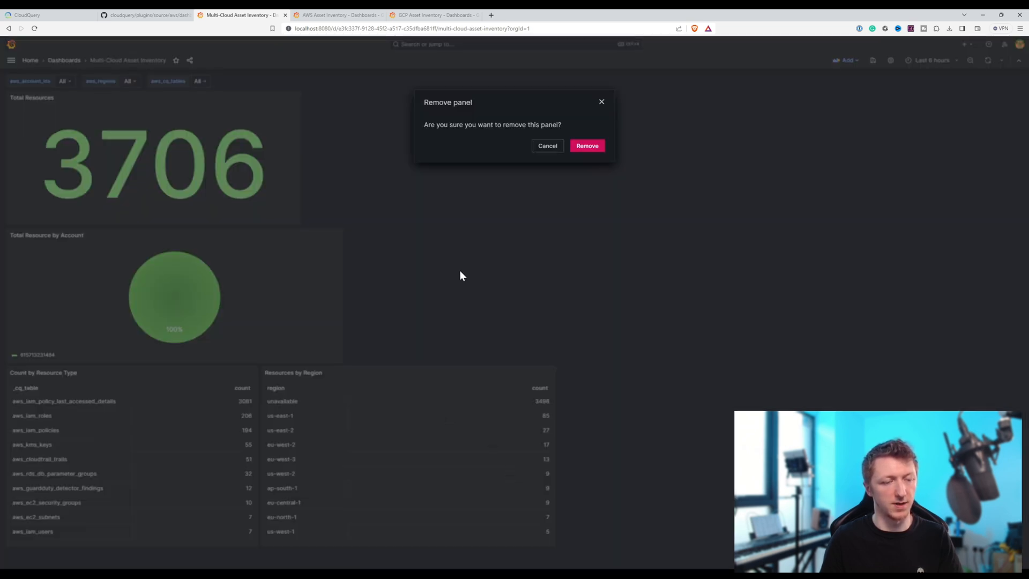
click(588, 146)
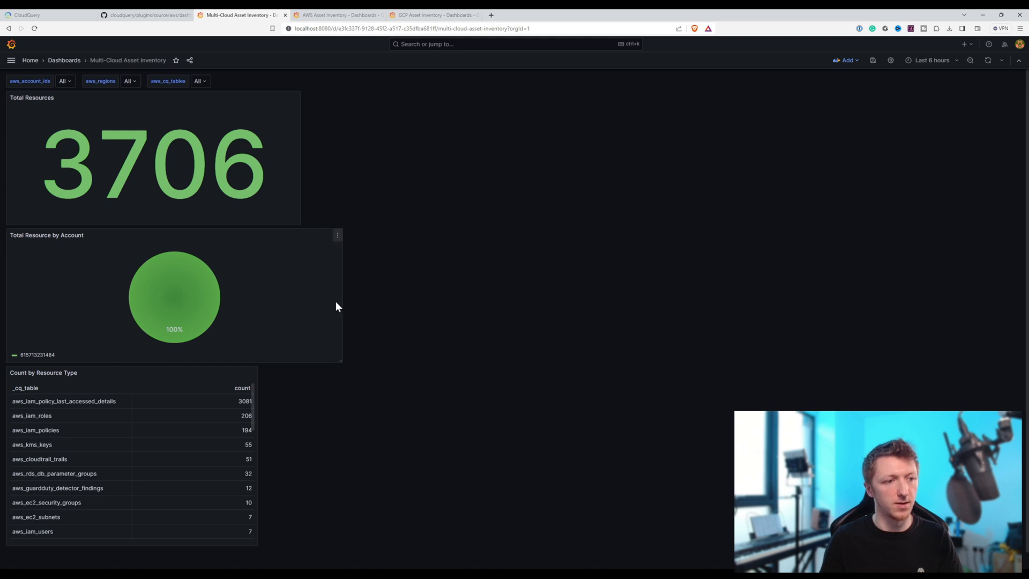
drag(320, 361, 297, 359)
drag(252, 543, 297, 537)
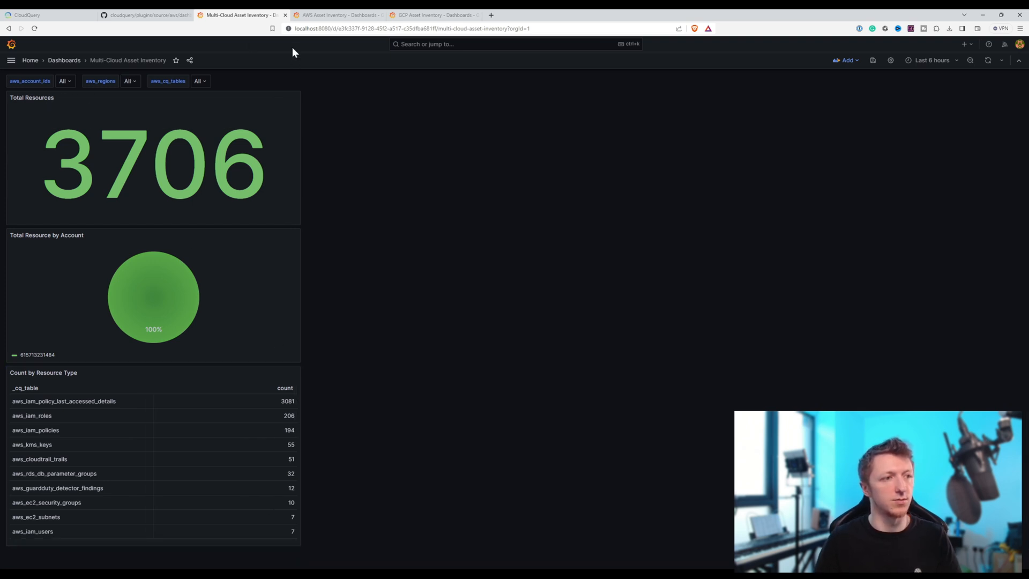
- Save the new panel layout of the Multi-Cloud Asset Inventory dashboard and reload the page
click(512, 30)
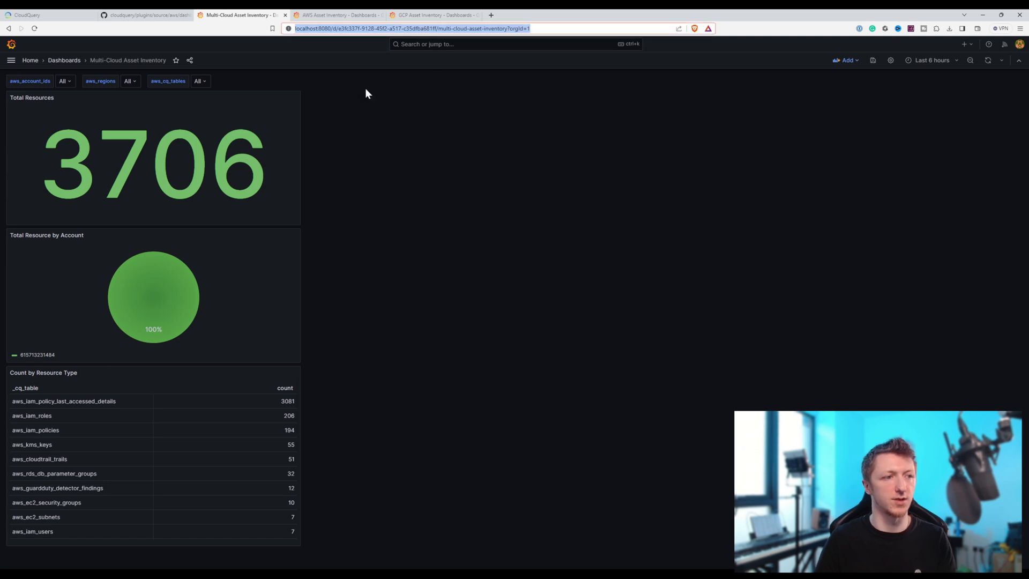
key(Return)
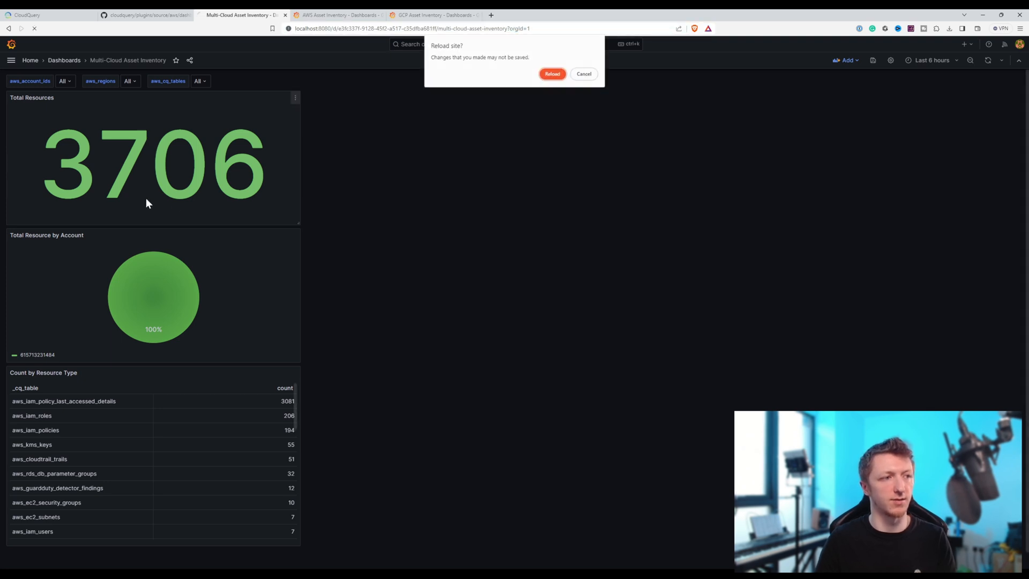
click(583, 73)
click(873, 61)
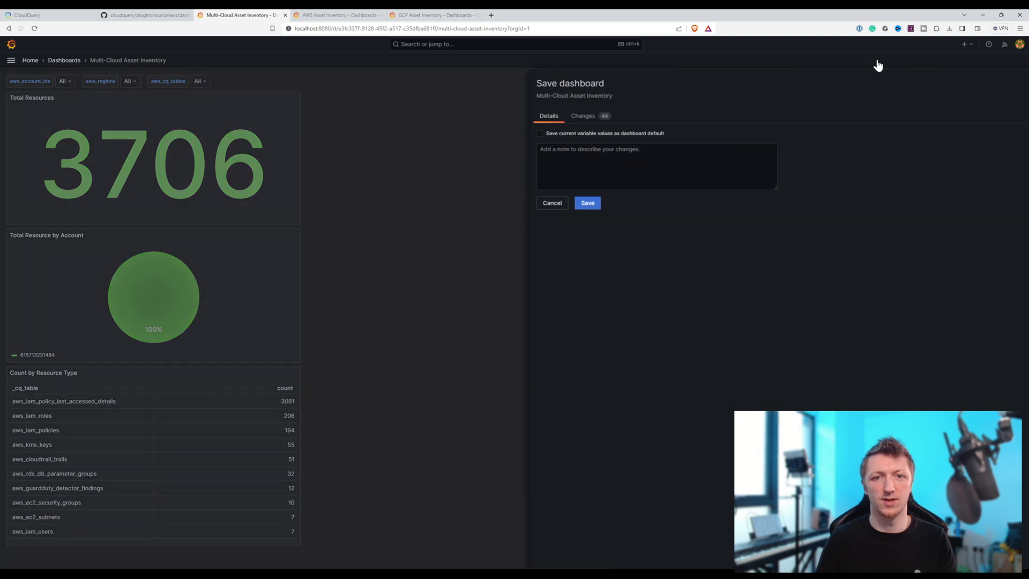
click(570, 203)
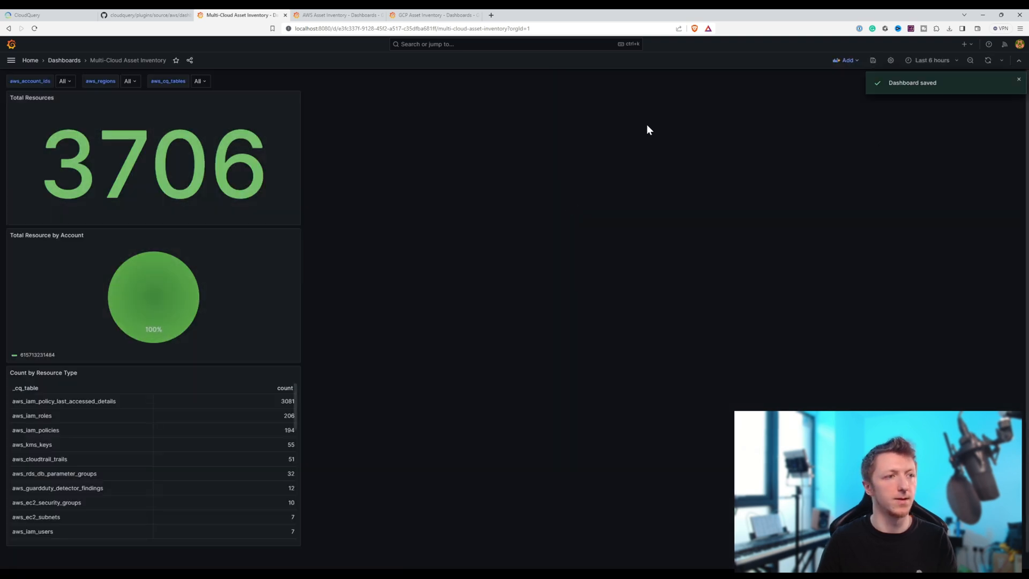
click(500, 30)
key(Return)
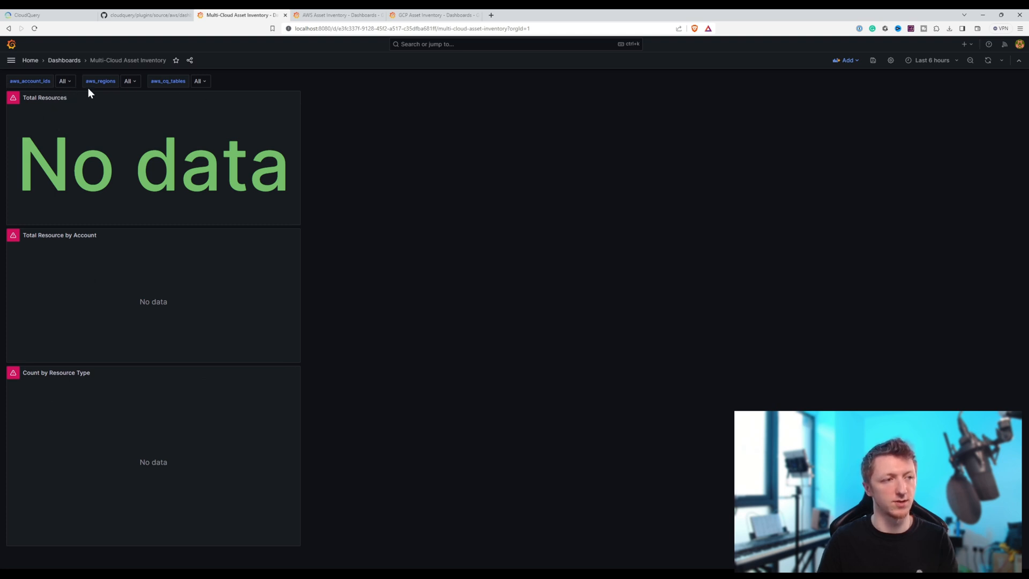
- Update the Total Resources panel query to use the variables aws_account_ids, aws_regions and aws_cq_tables, and apply the change
click(295, 99)
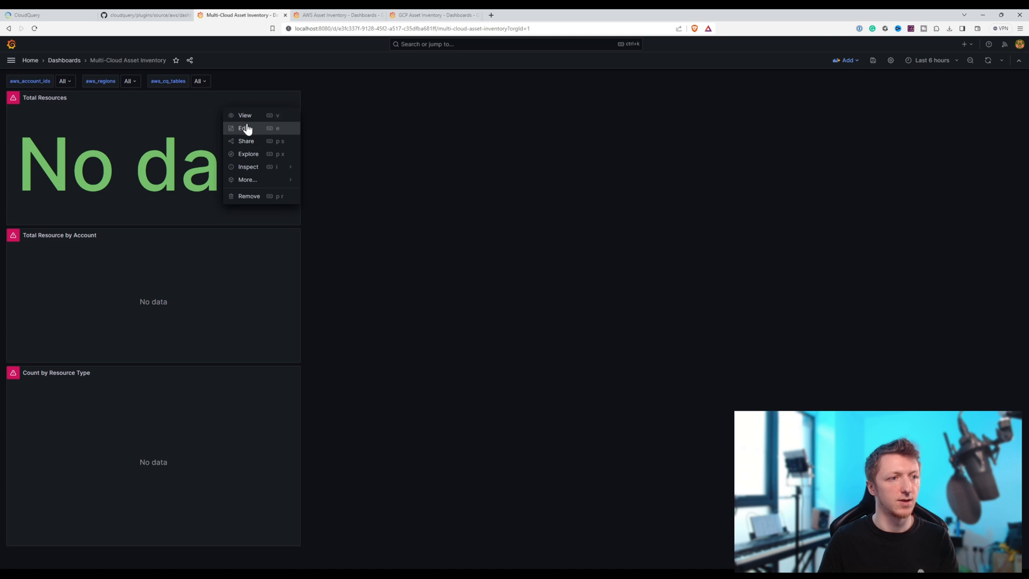
click(245, 128)
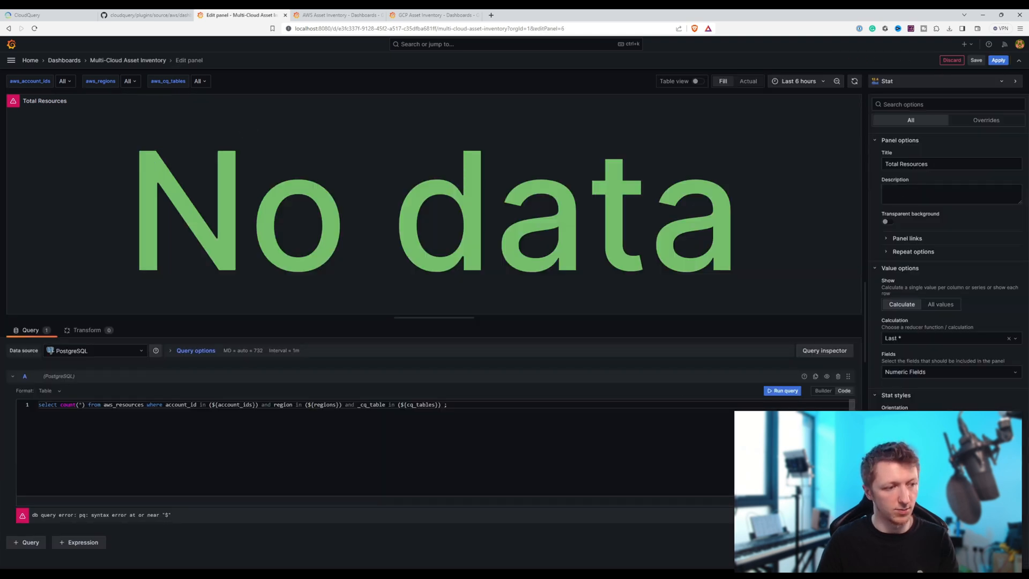
double_click(410, 404)
click(406, 405)
text(aws_)
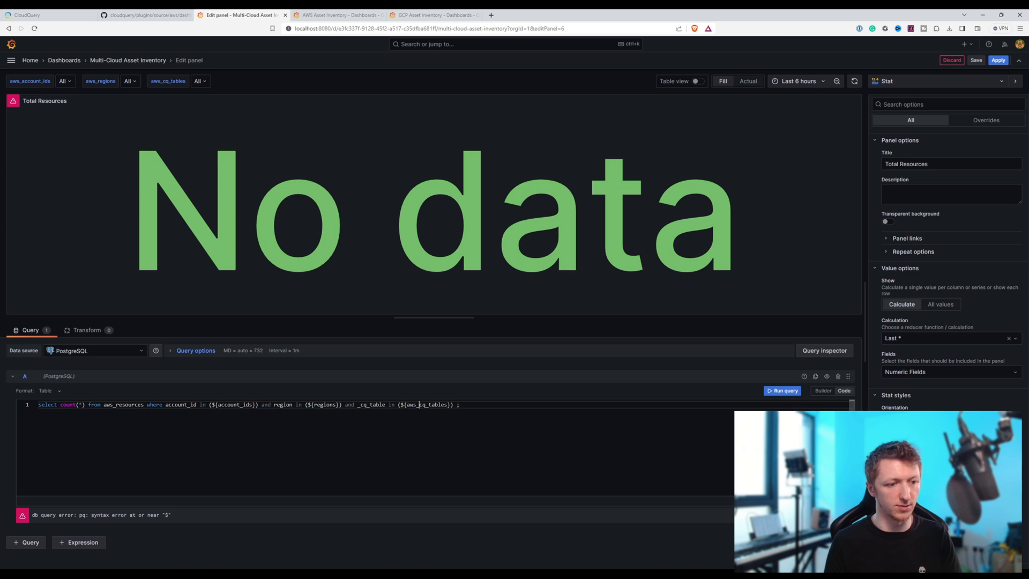
double_click(321, 405)
click(313, 404)
text(aws_)
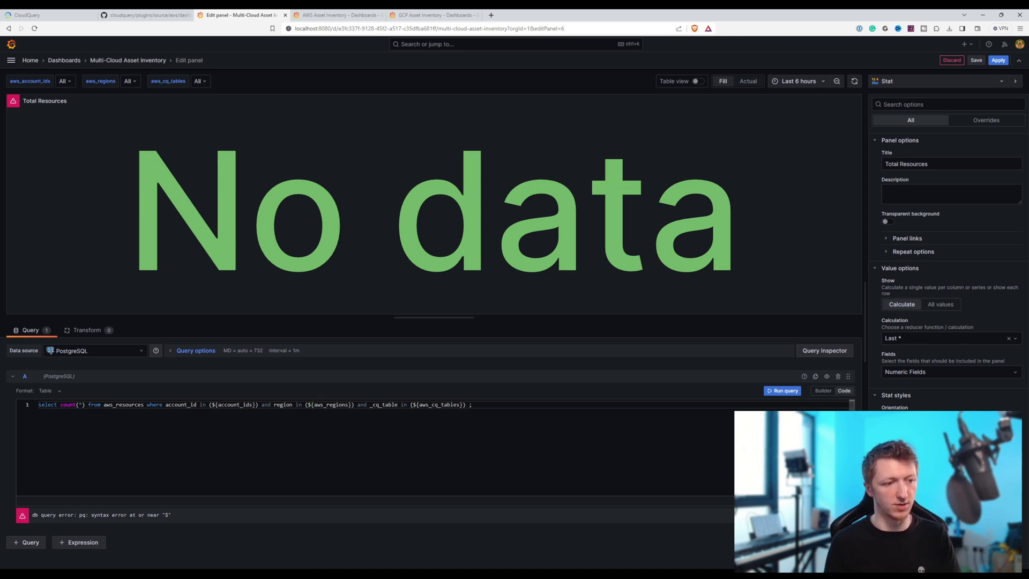
double_click(218, 405)
click(217, 404)
text(aws_)
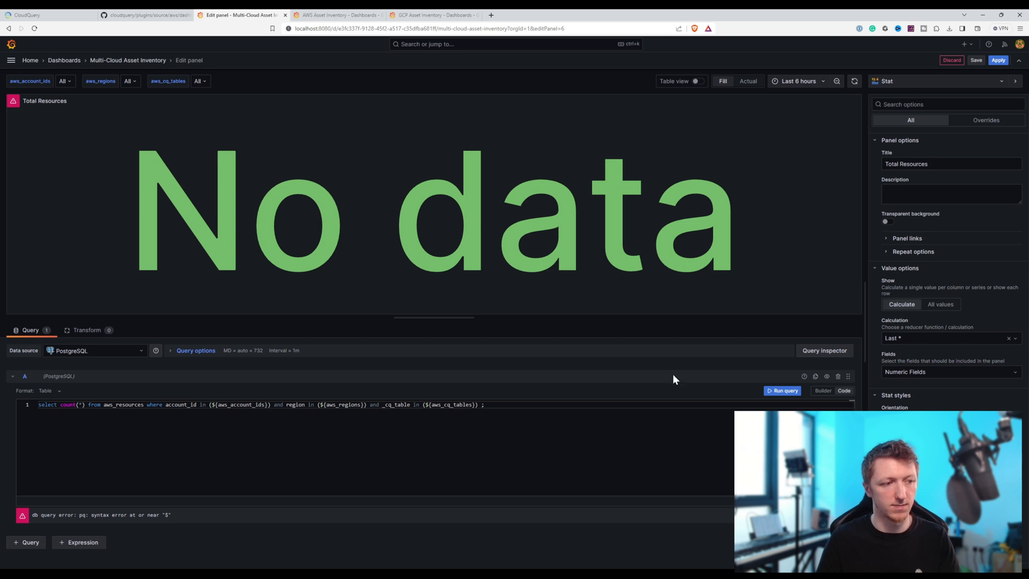
click(782, 391)
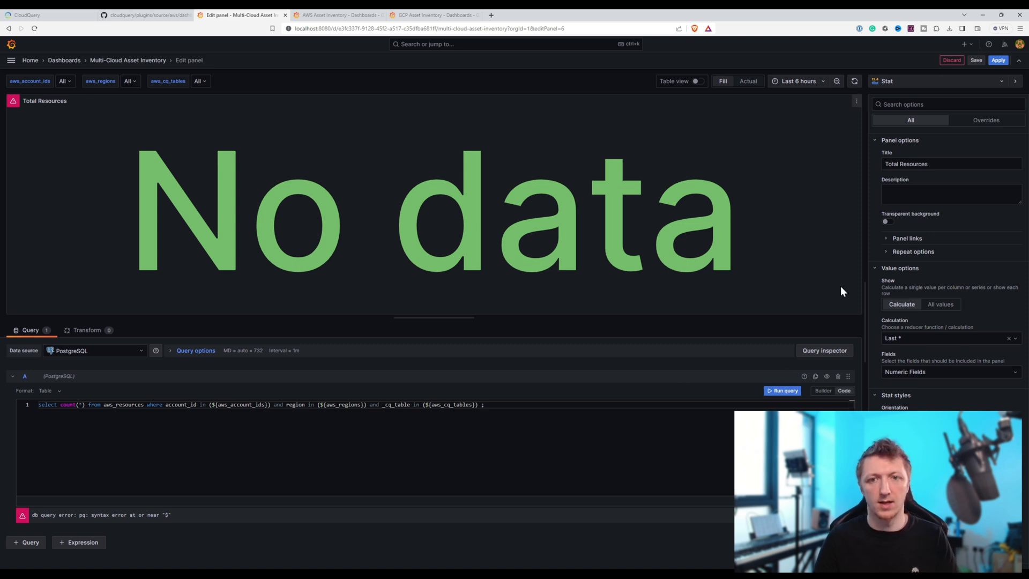
click(998, 61)
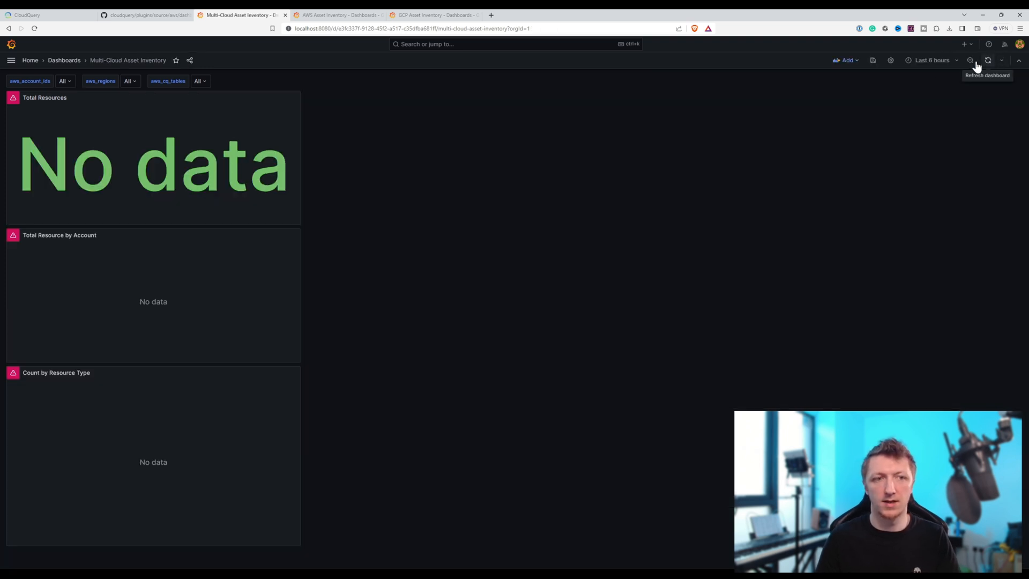
- Save the dashboard with the updated Total Resources query and reload the page
click(873, 62)
click(572, 191)
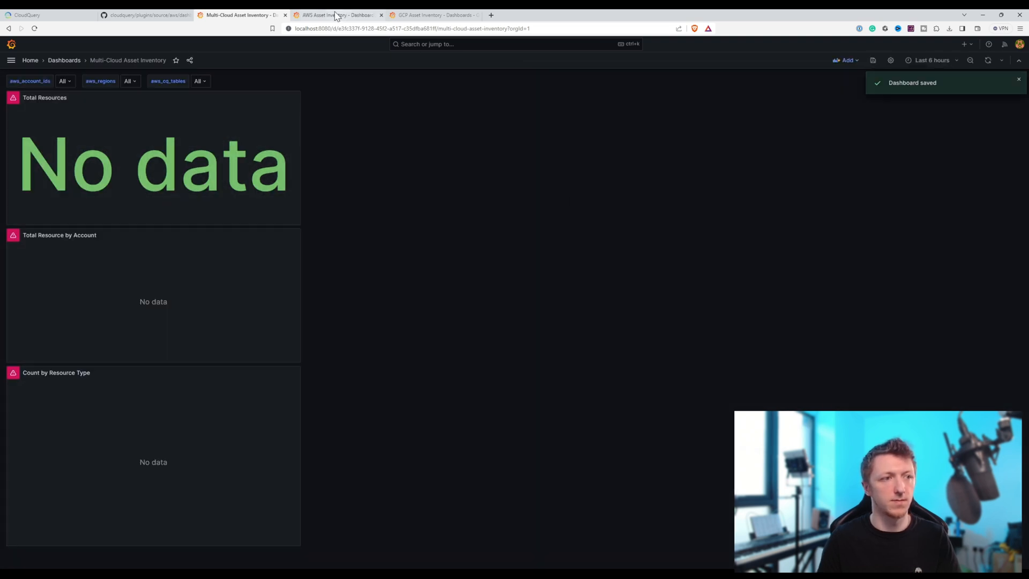
click(406, 34)
key(Return)
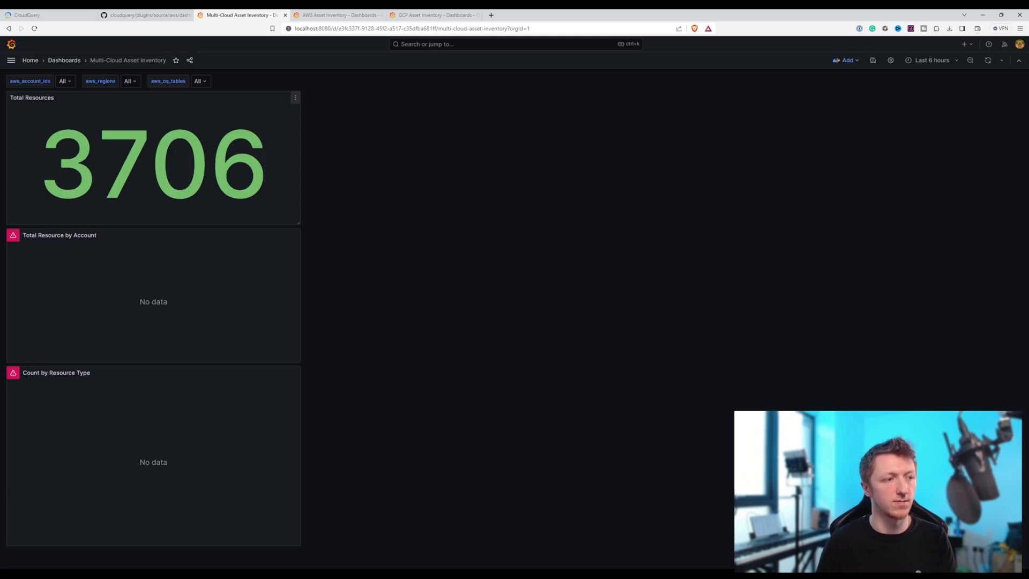
- Update the Total Resource by Account panel query to use aws_regions and aws_cq_tables, run it and apply the change
click(295, 236)
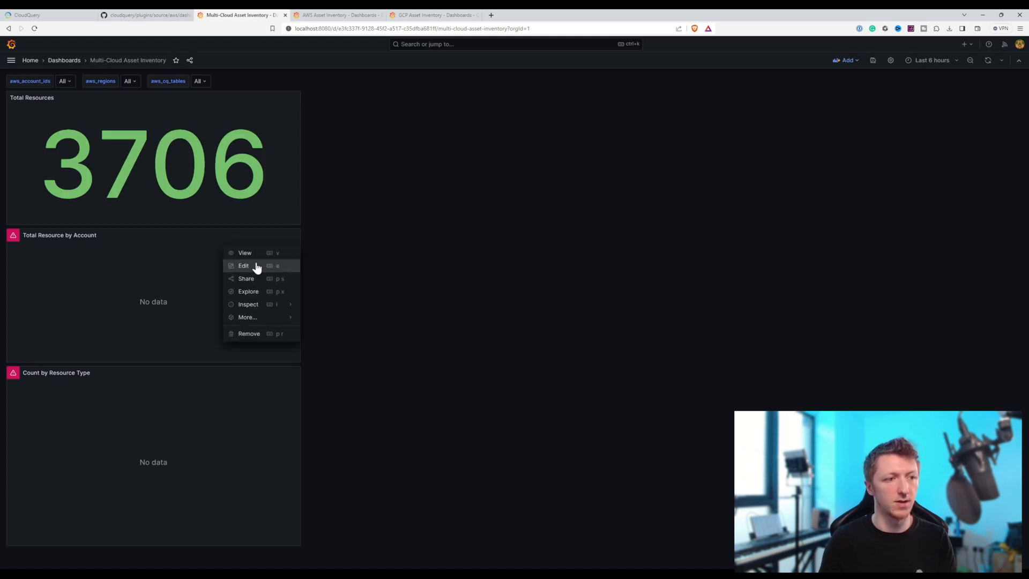
click(256, 266)
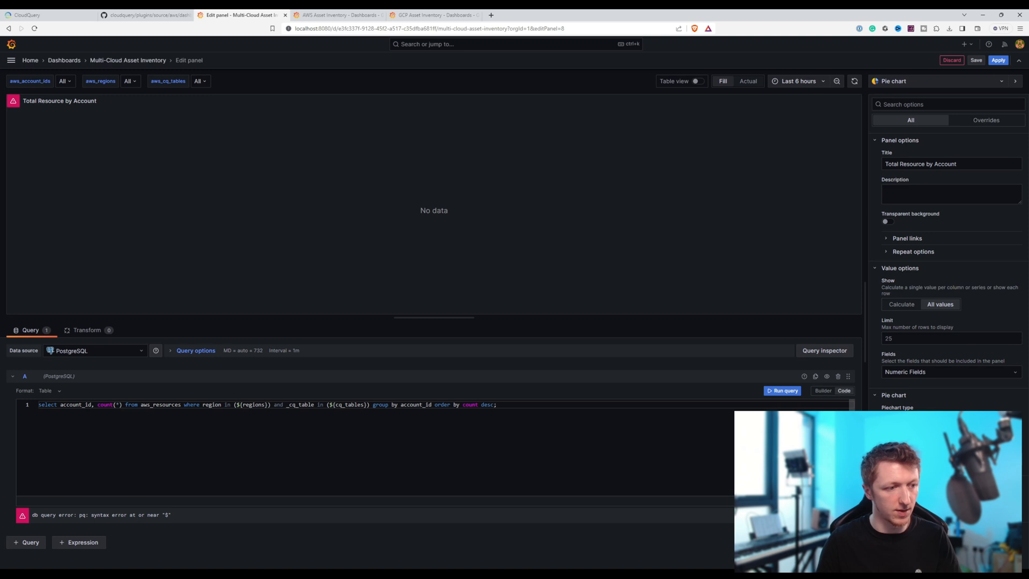
text(aws_)
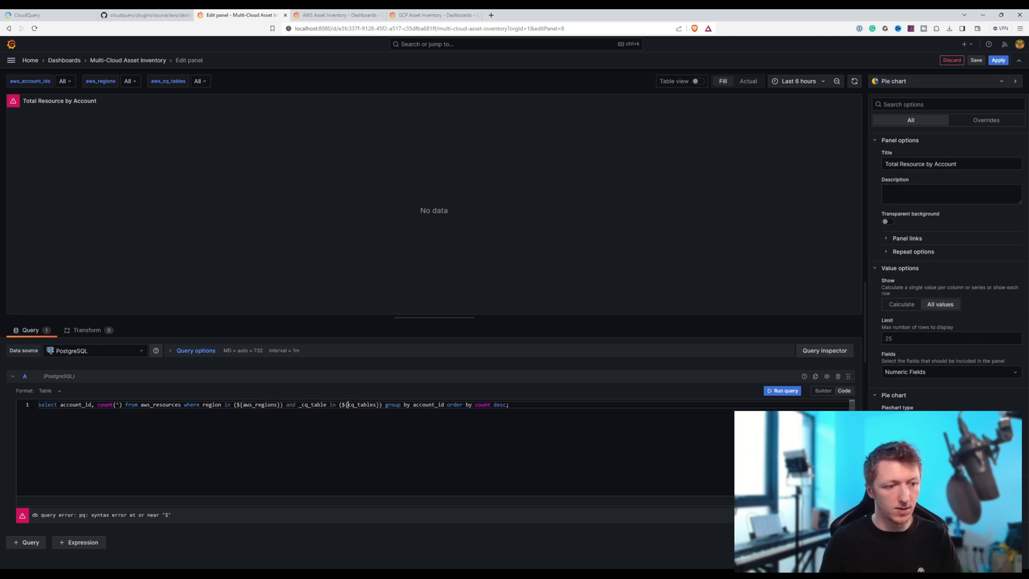
text(aws)
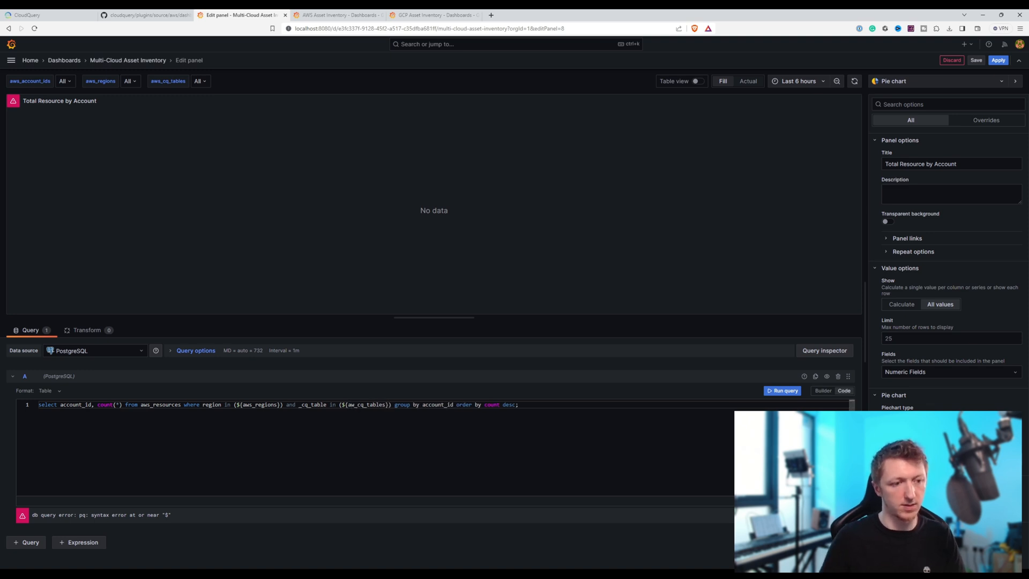
text(s)
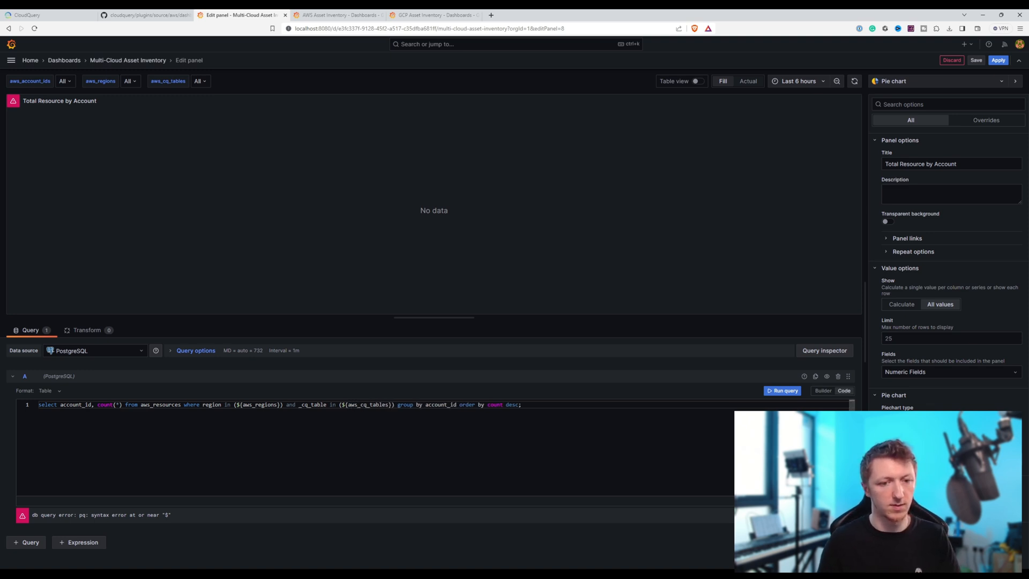
click(782, 390)
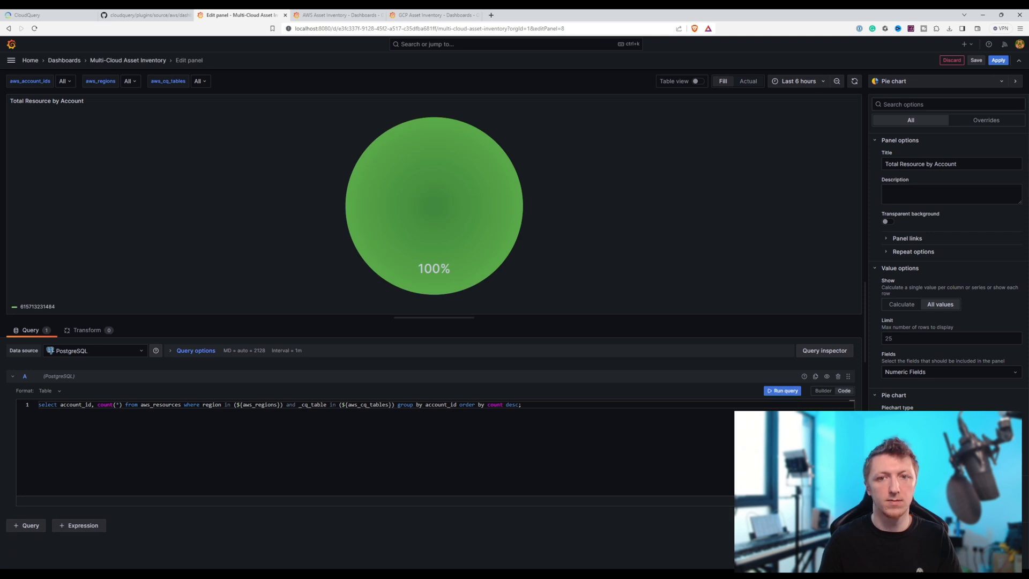
click(998, 60)
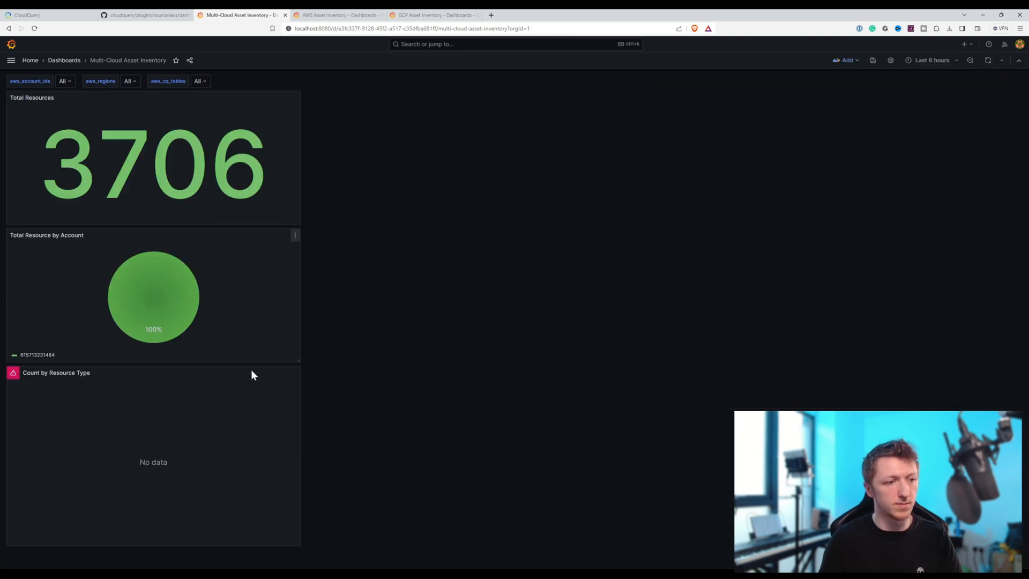
- Update the Count by Resource Type panel query to use the variables aws_account_ids and aws_regions, and run it
click(296, 374)
click(289, 404)
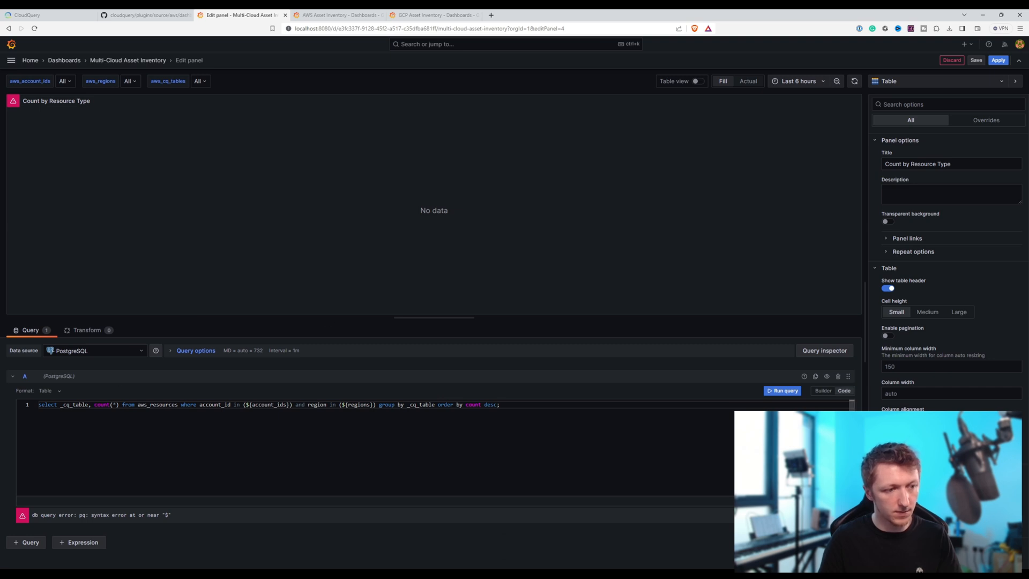
text(awsd_)
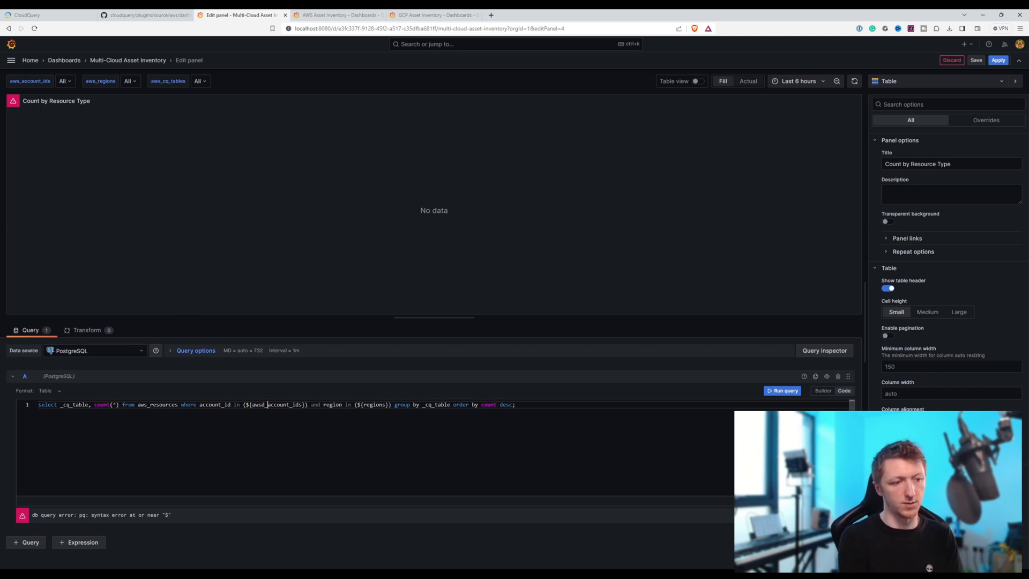
key(Left)
key(BackSpace)
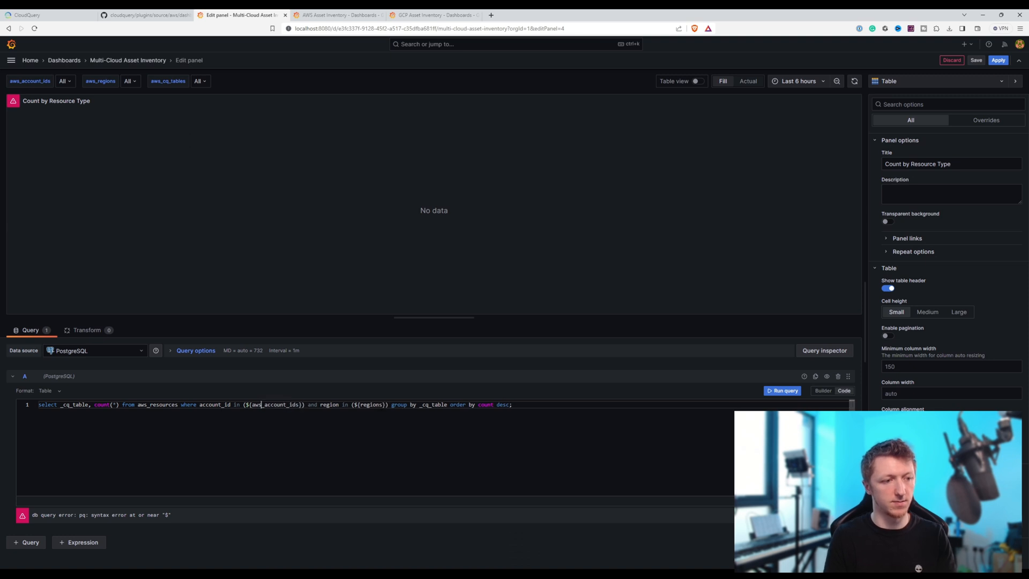
text(awsd_)
key(Delete)
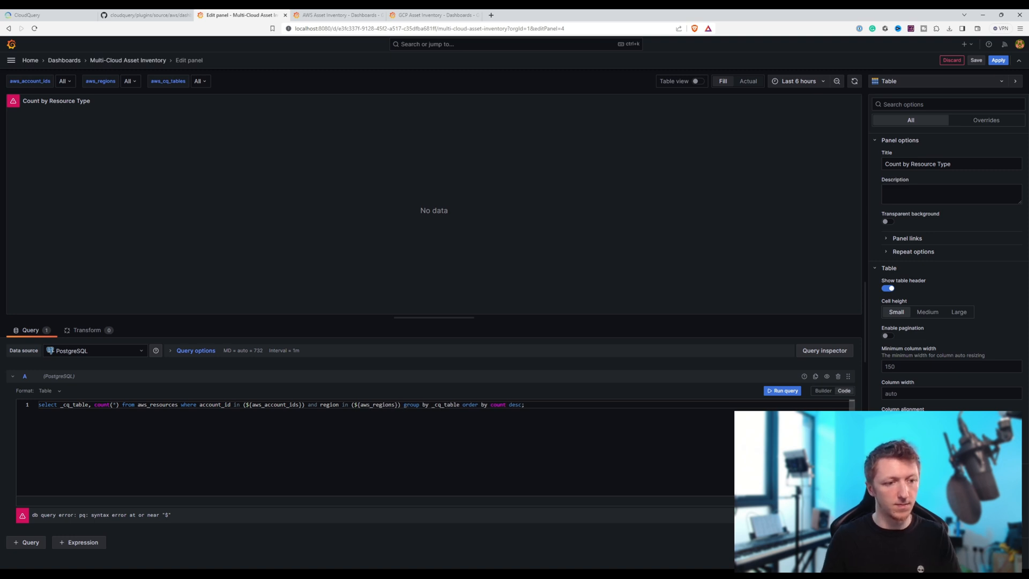
click(782, 391)
- Save the dashboard with the updated Count by Resource Type query and return to its panel view
click(976, 60)
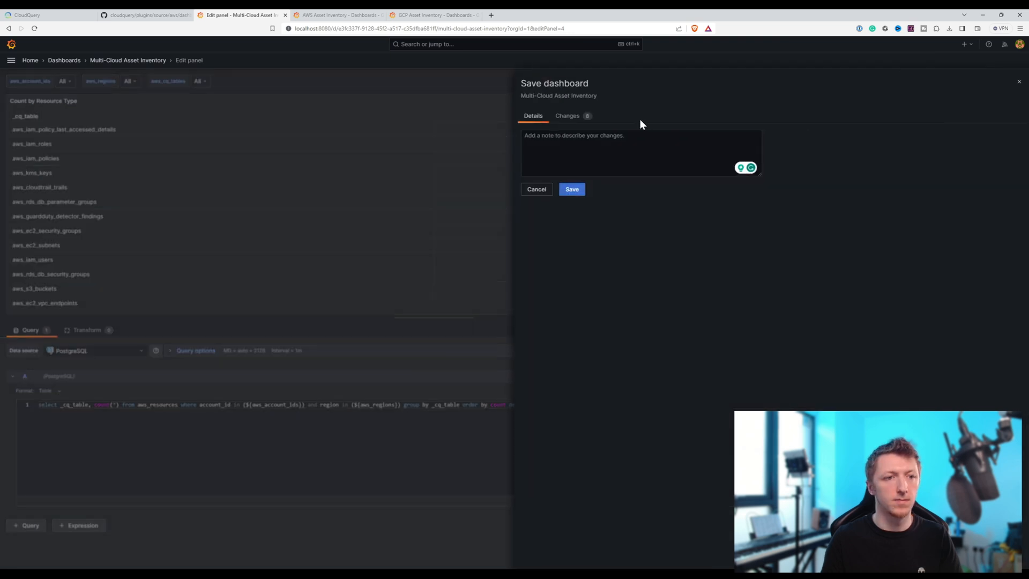
click(572, 190)
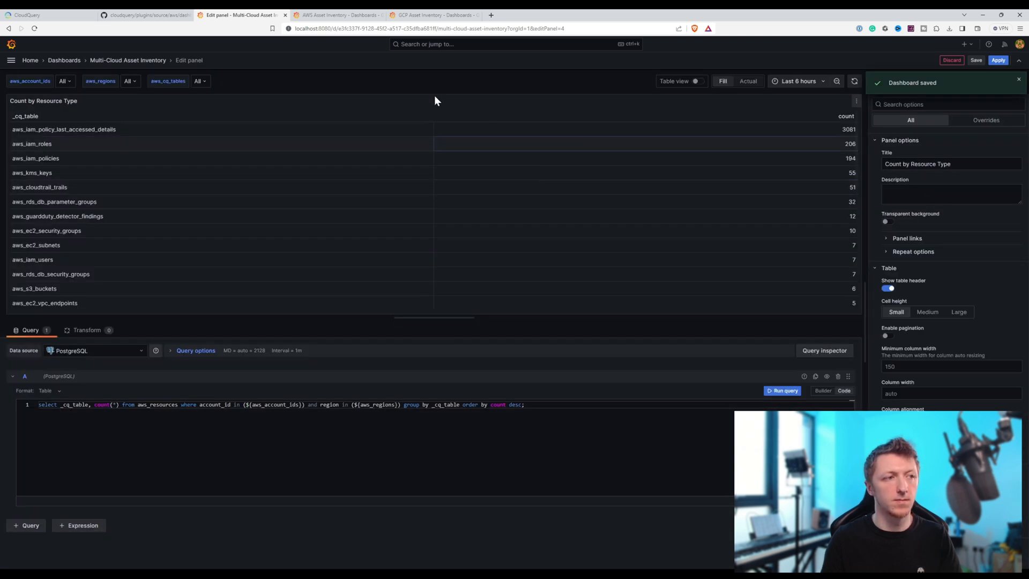
click(141, 60)
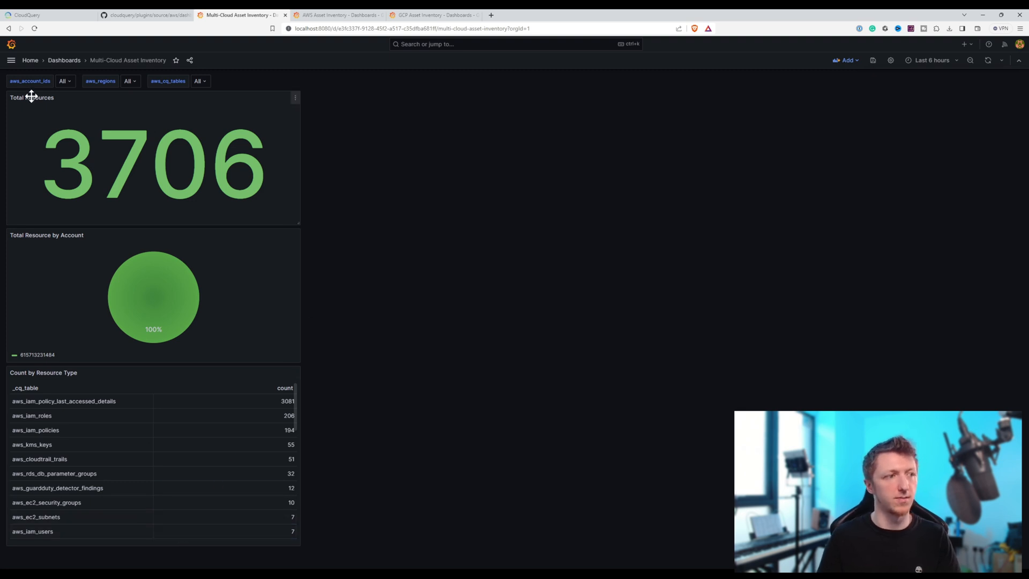
- Rename the Total Resources panel to "AWS Total Resources" and apply the change
click(294, 100)
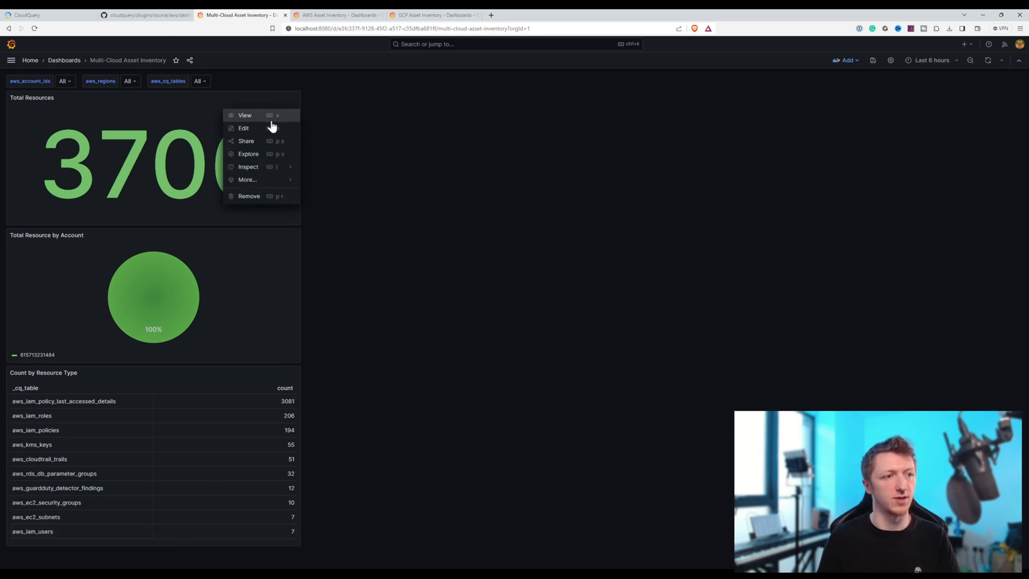
click(244, 128)
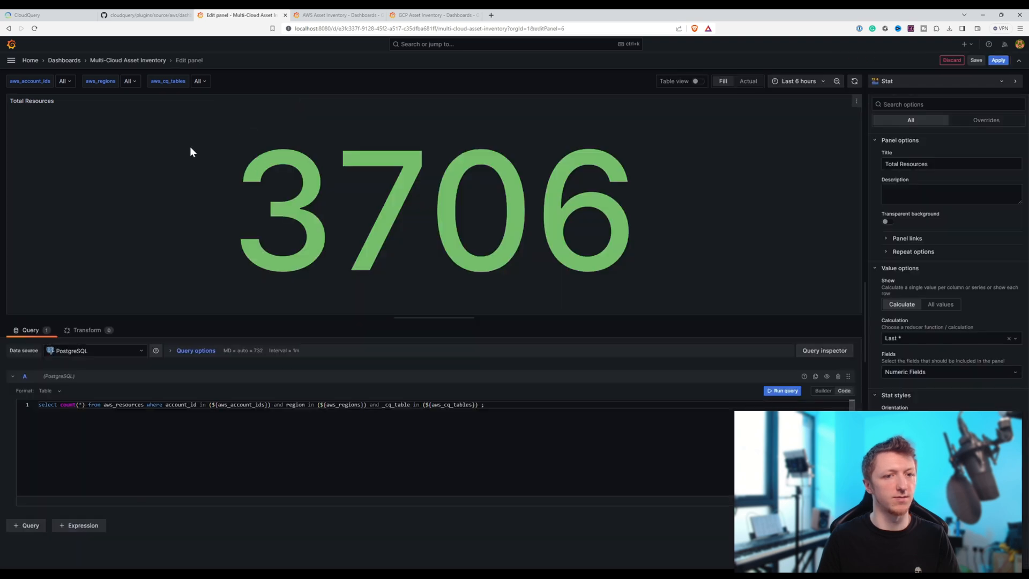
click(944, 164)
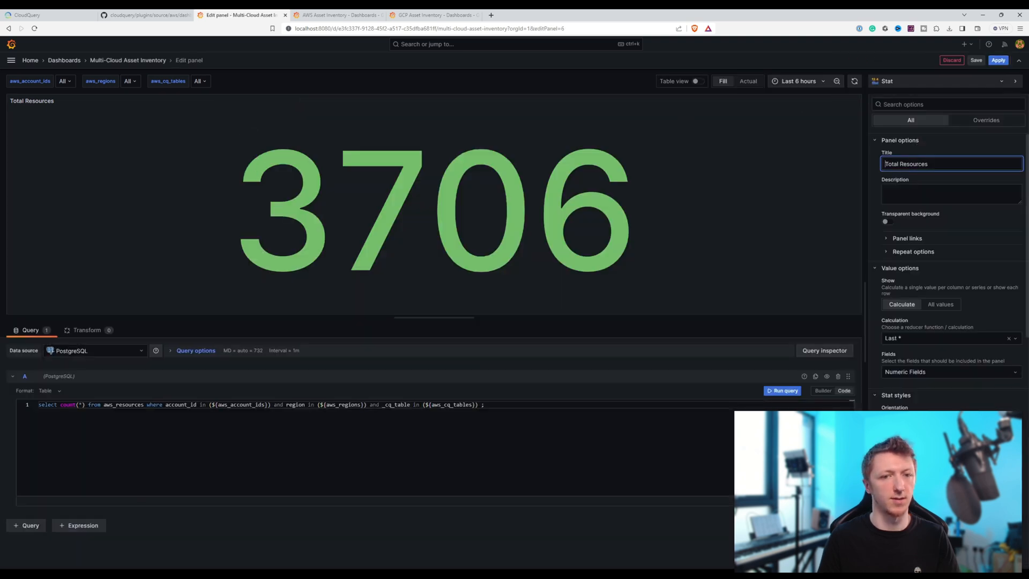
text(AWS)
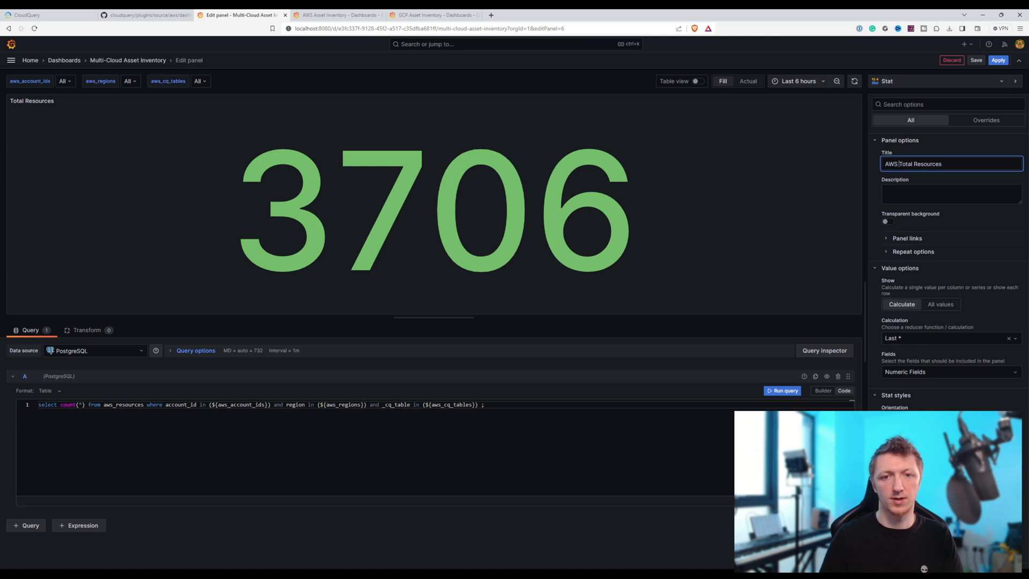
click(997, 59)
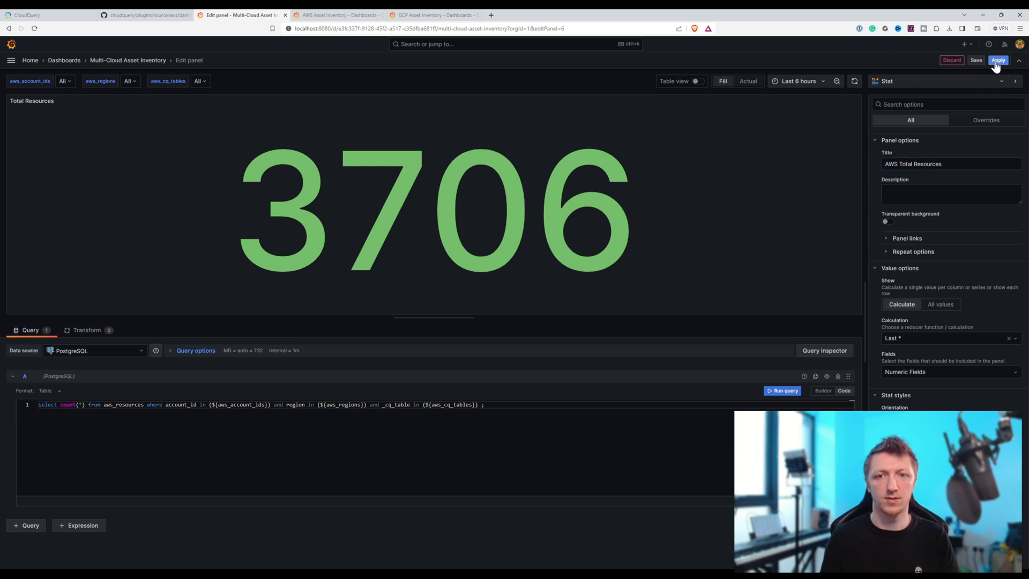
- Retitle the Total Resource by Account panel as "AWS Total Resource by Account" and apply the change
click(293, 235)
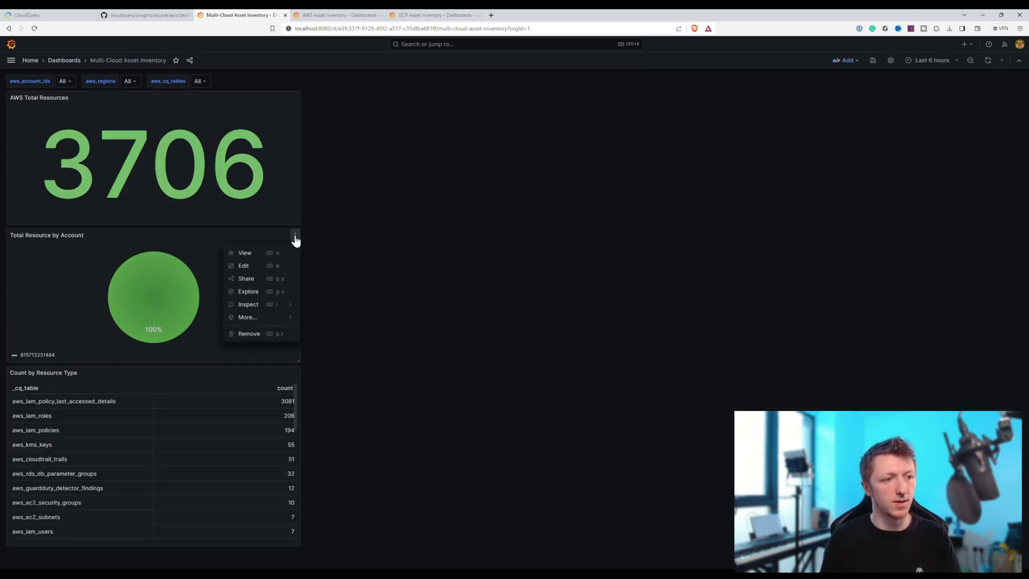
click(249, 271)
click(943, 164)
key(Home)
text(AWS)
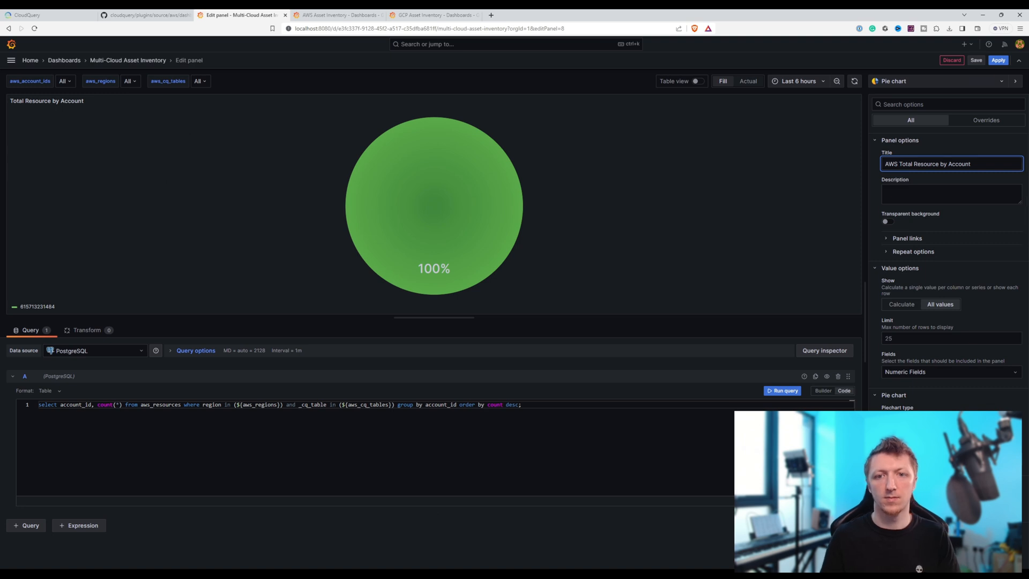
click(997, 60)
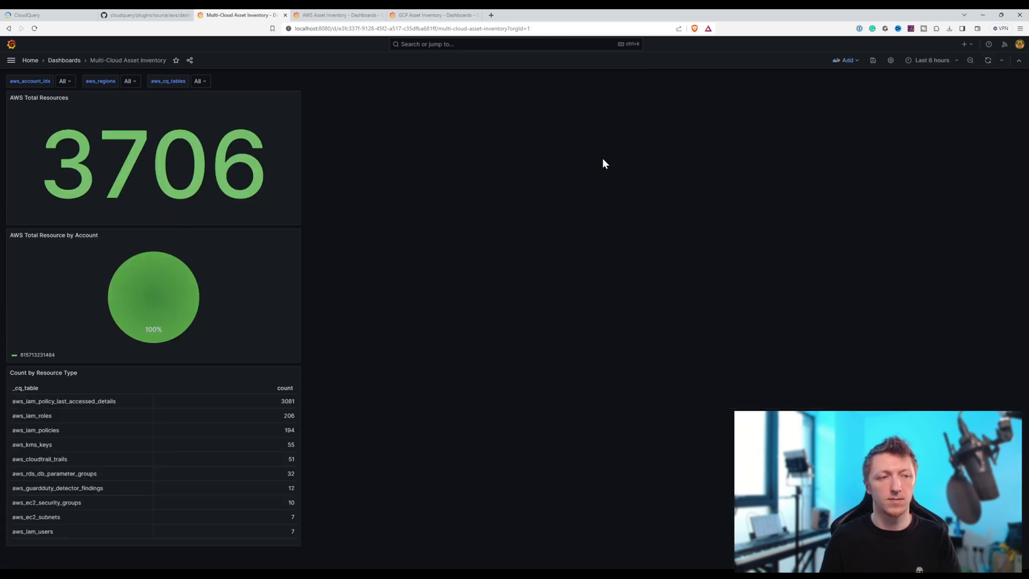
- Retitle the Count by Resource Type panel as "AWS Count by Resource Type" and apply the change
click(295, 373)
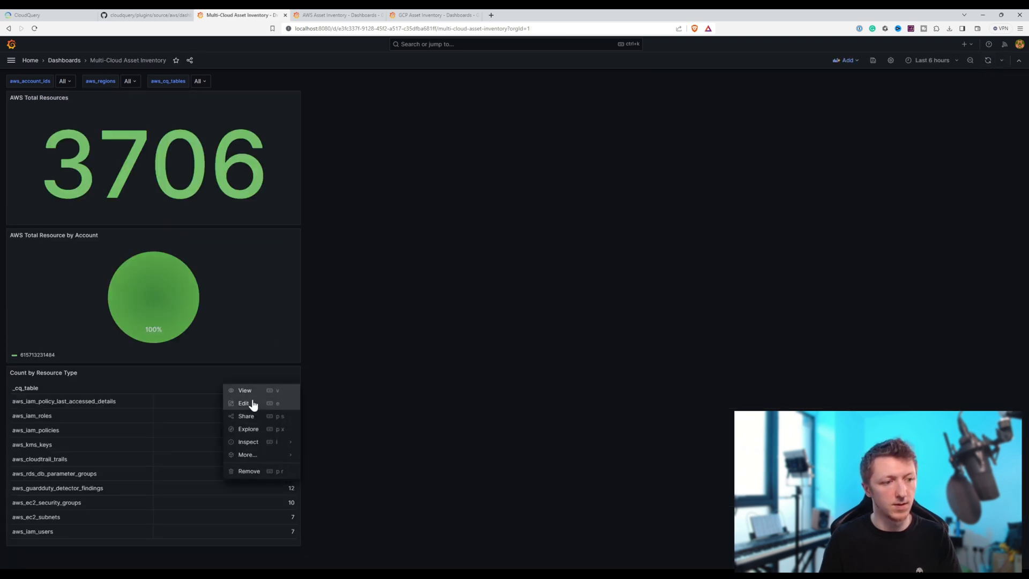
click(255, 404)
click(884, 164)
text(AWS Count by Resource Type)
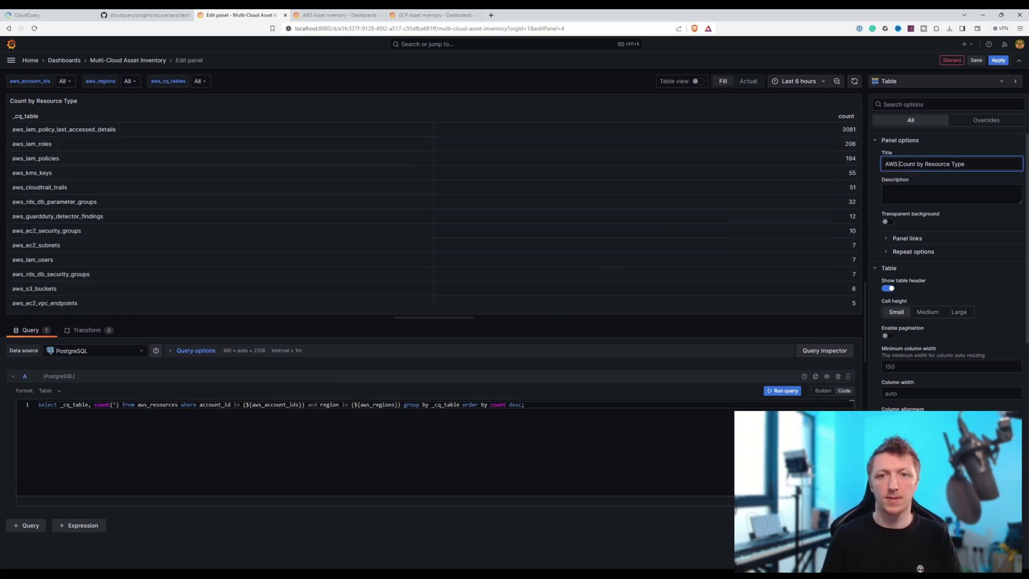
click(998, 60)
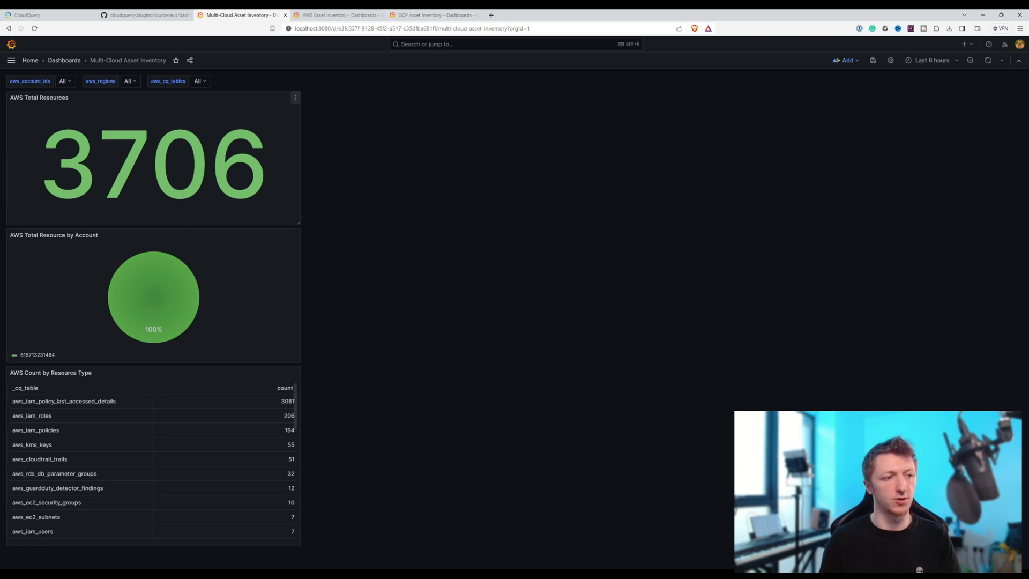
- Copy the Total Resources panel from the GCP Asset Inventory dashboard into the Multi-Cloud Asset Inventory dashboard, placing it beside AWS Total Resources
click(428, 16)
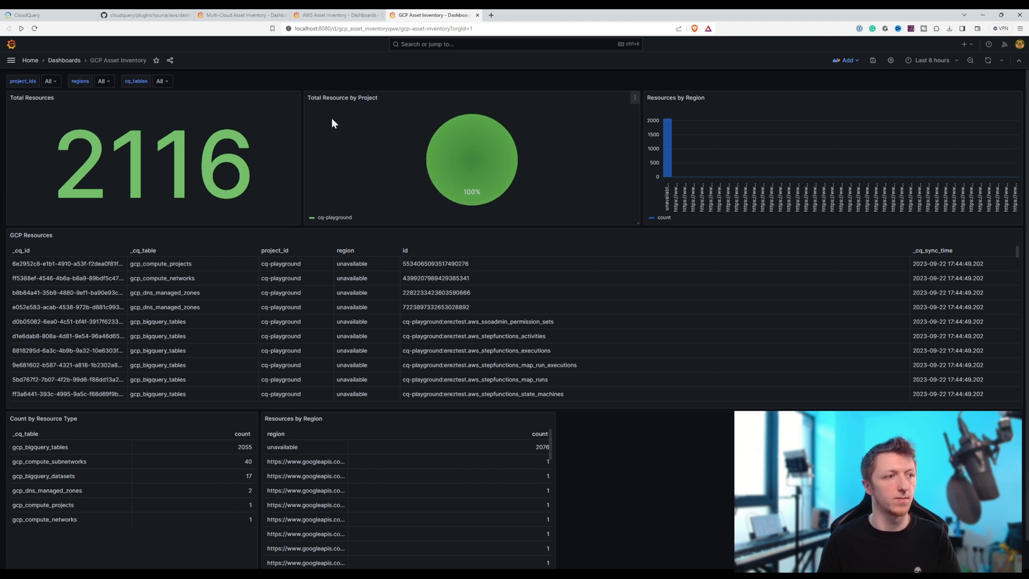
click(295, 98)
mouse_move(275, 181)
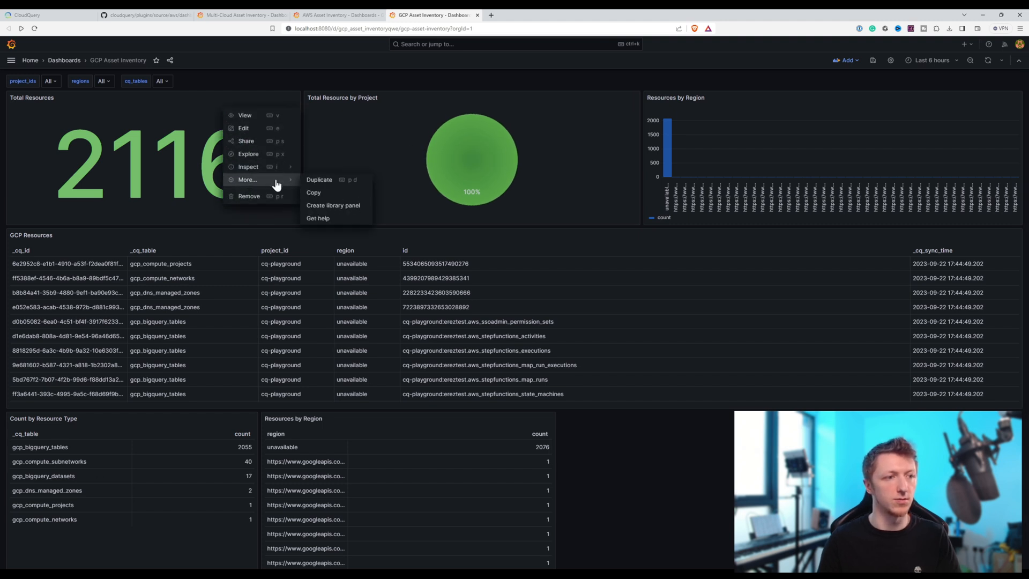
click(316, 193)
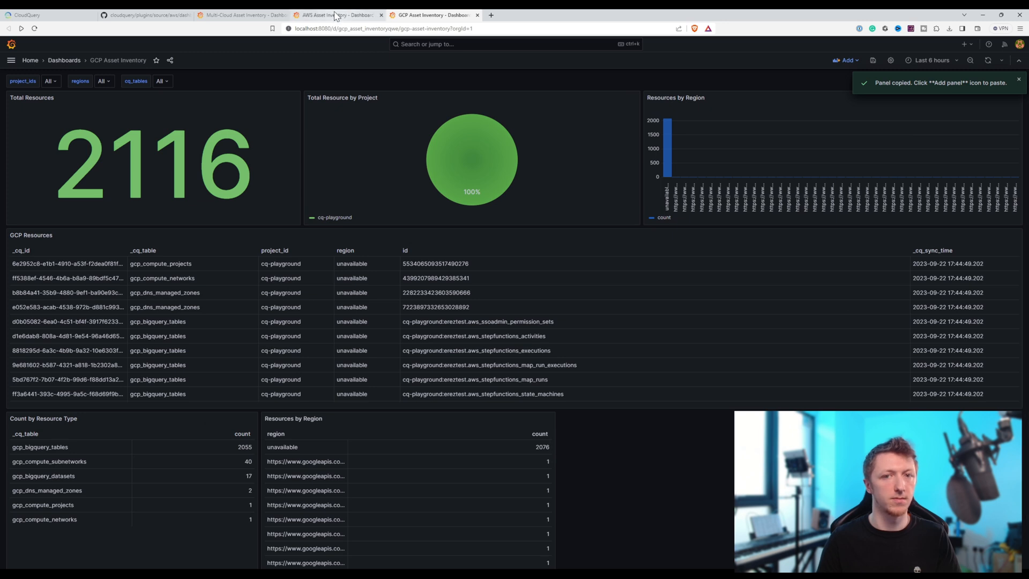
click(252, 15)
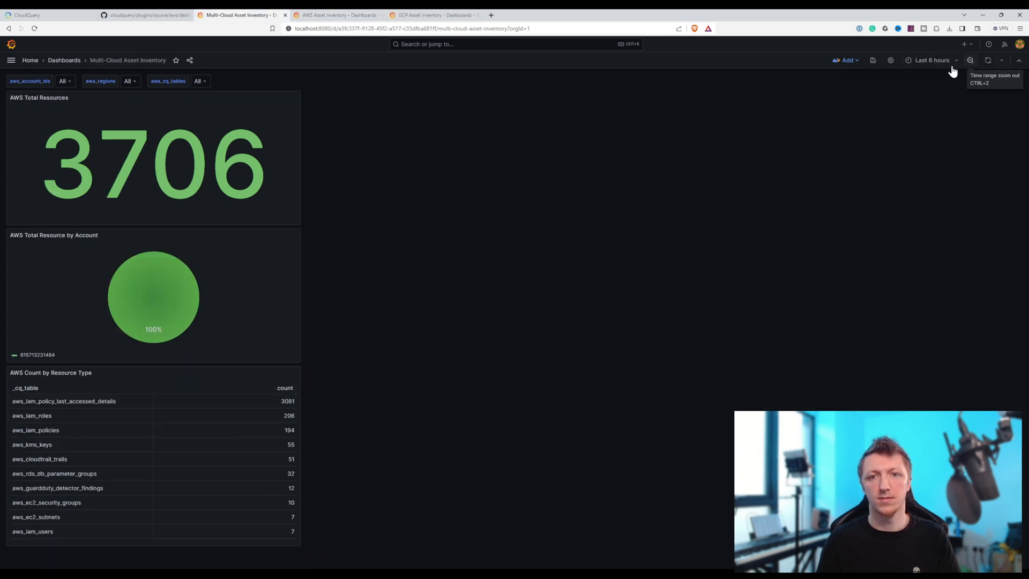
click(860, 61)
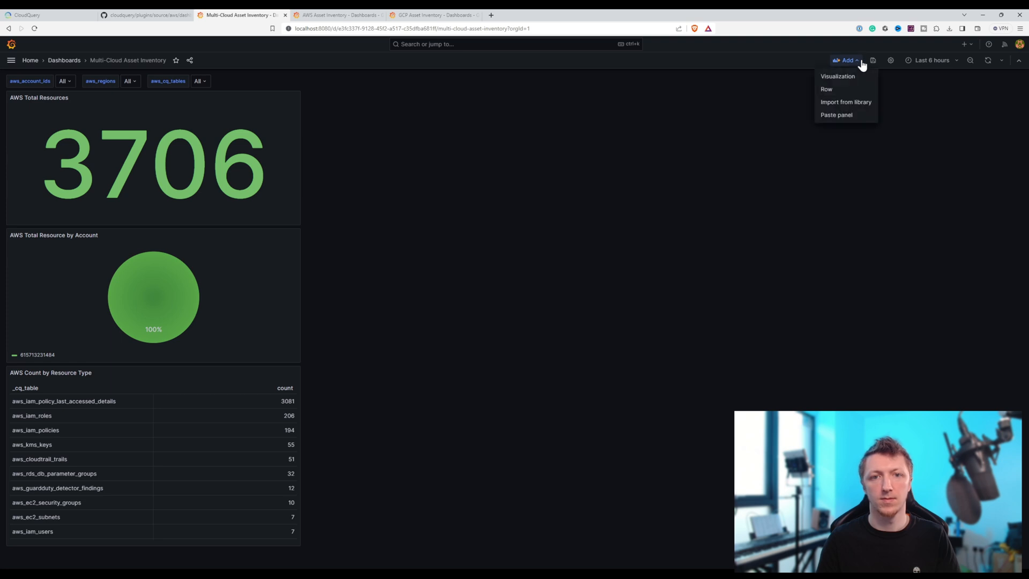
click(841, 115)
drag(55, 97, 383, 101)
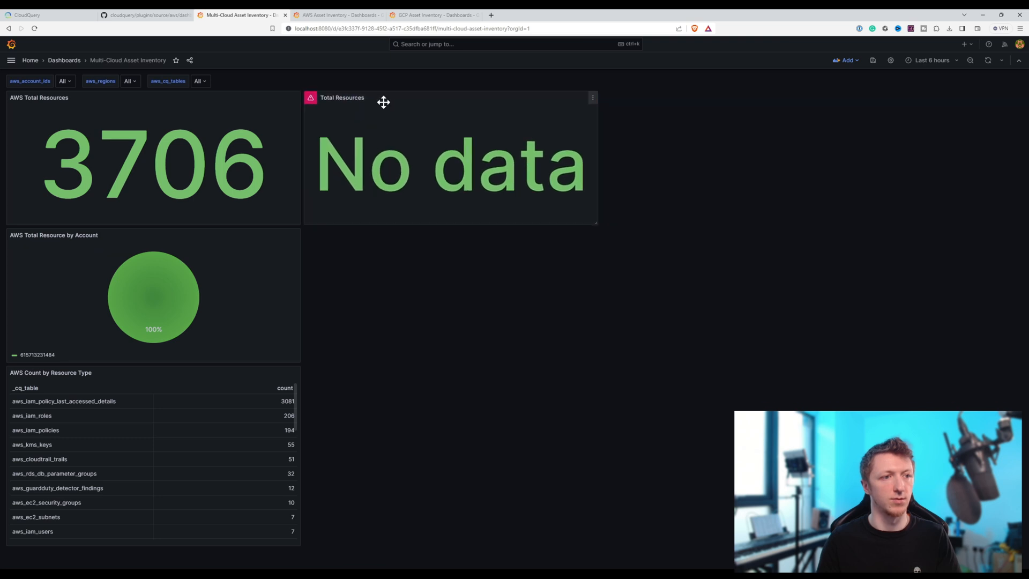
- Copy the GCP dashboard's Total Resource by Project panel into the multi-cloud dashboard, placing it beside AWS Total Resource by Account
click(415, 16)
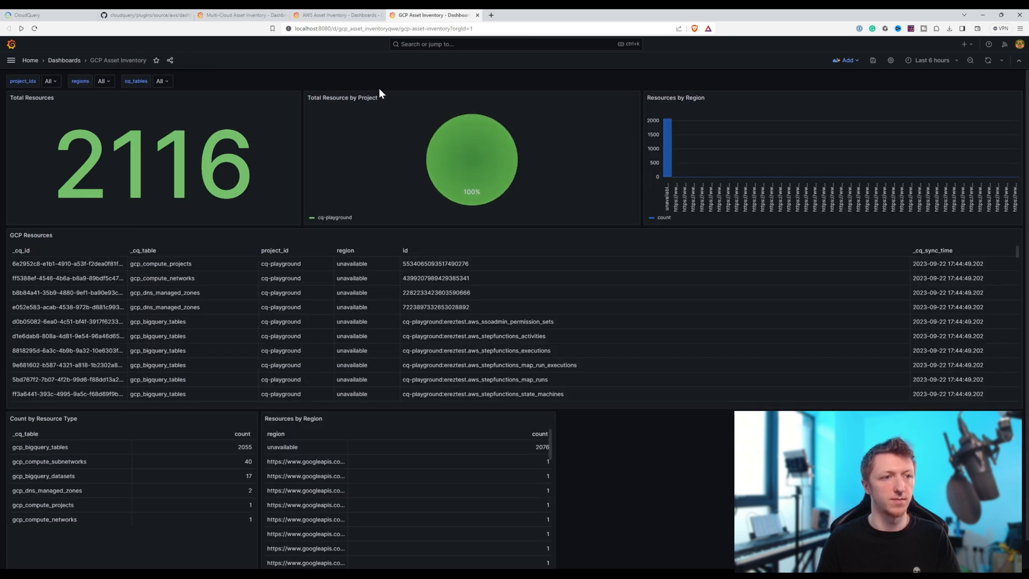
click(633, 100)
mouse_move(605, 180)
click(668, 197)
click(348, 18)
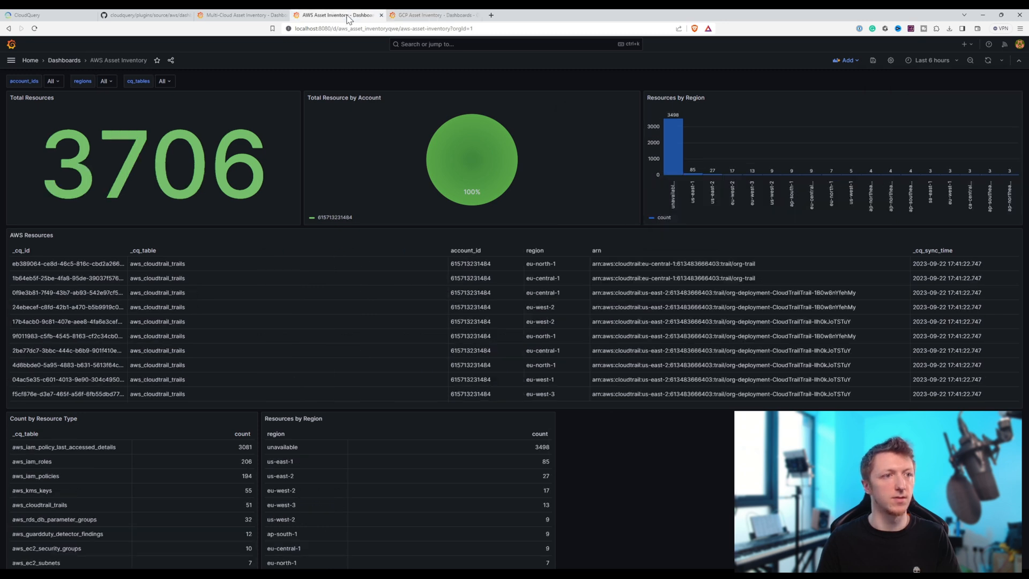
click(241, 15)
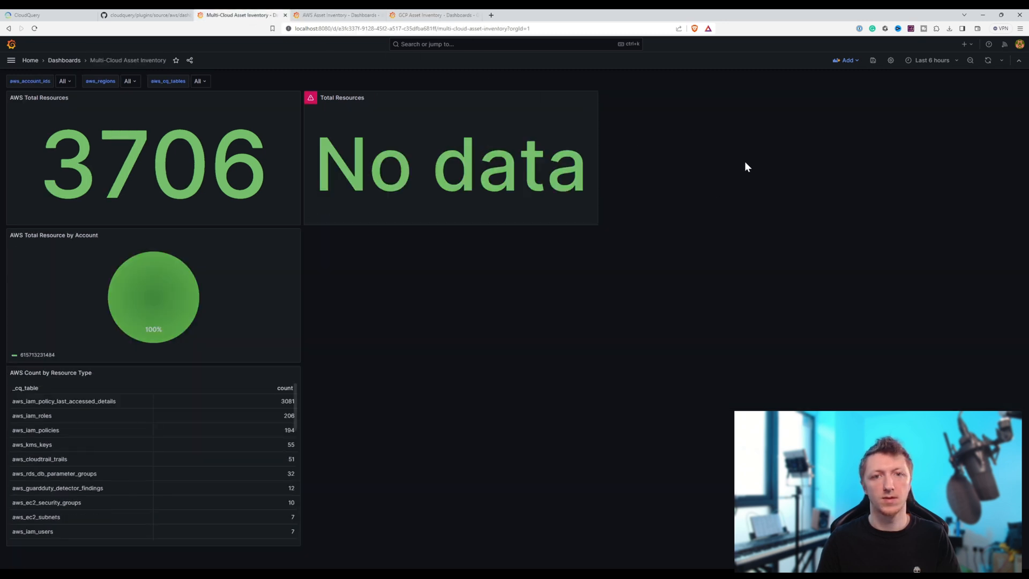
click(852, 61)
click(841, 113)
drag(519, 106, 419, 277)
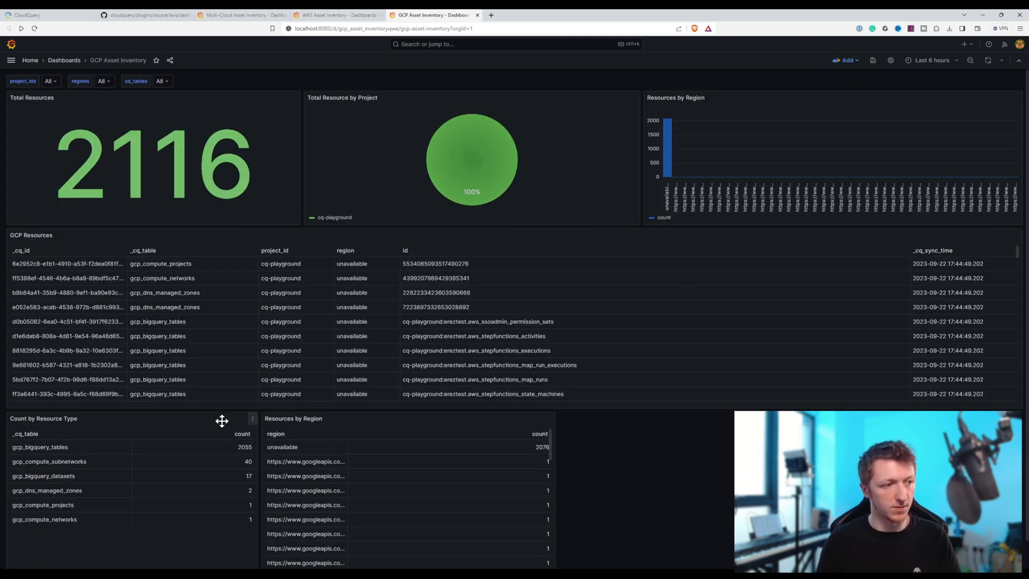
- Copy the GCP Count by Resource Type panel beside its AWS counterpart, and resize it and Total Resource by Project to the Total Resources panel's width
click(252, 421)
mouse_move(223, 502)
click(272, 514)
click(247, 15)
click(849, 60)
click(841, 112)
drag(43, 96, 343, 371)
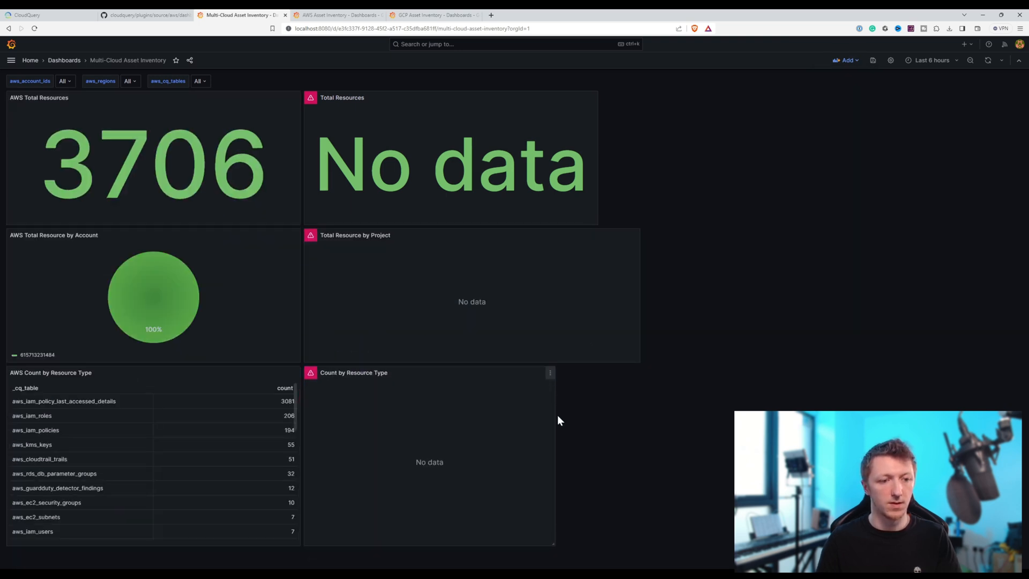
drag(553, 543, 597, 544)
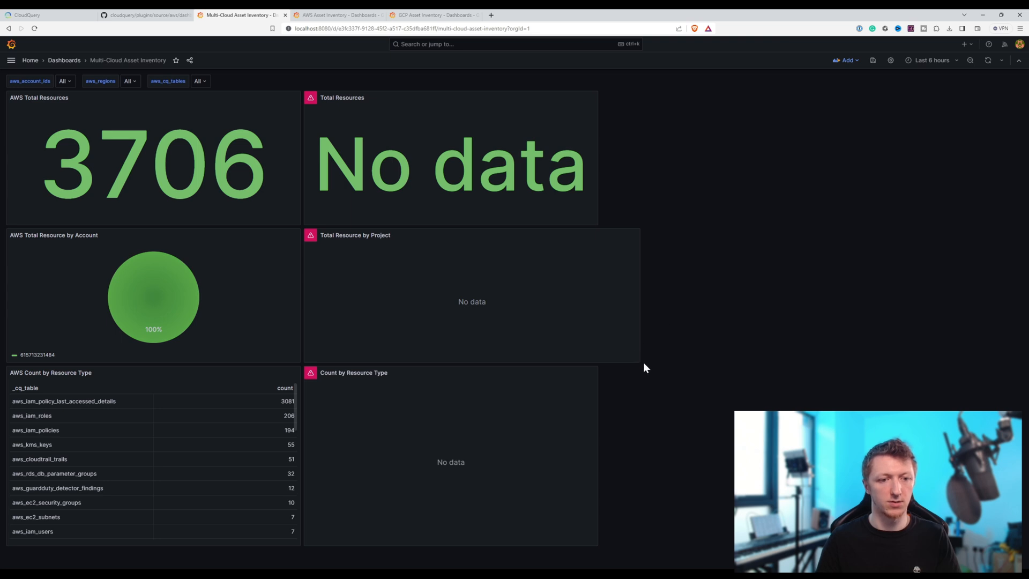
drag(638, 362, 596, 362)
- Rename the pasted Total Resources panel to "GCP Total Resources" and apply the change
click(591, 100)
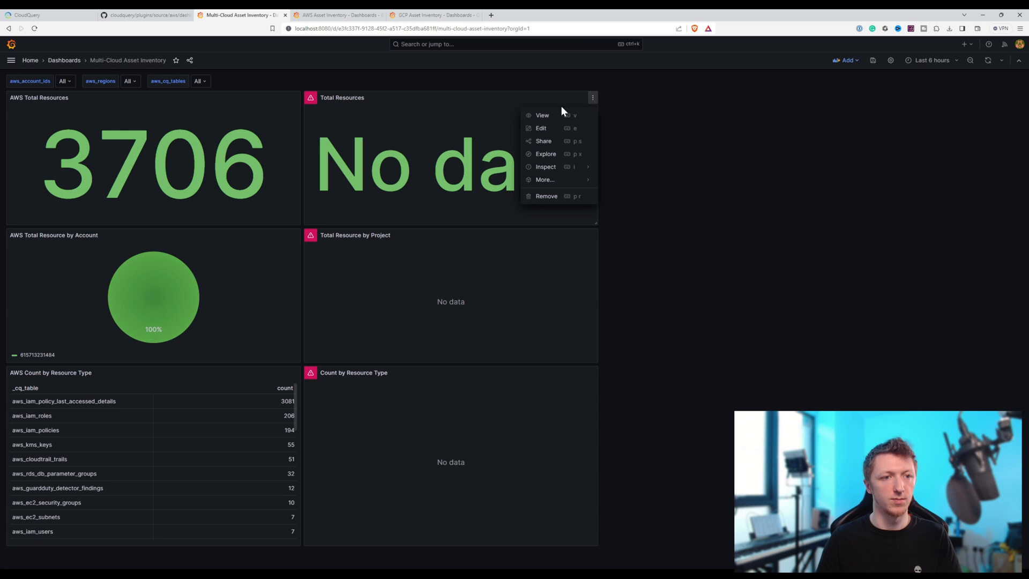
click(556, 131)
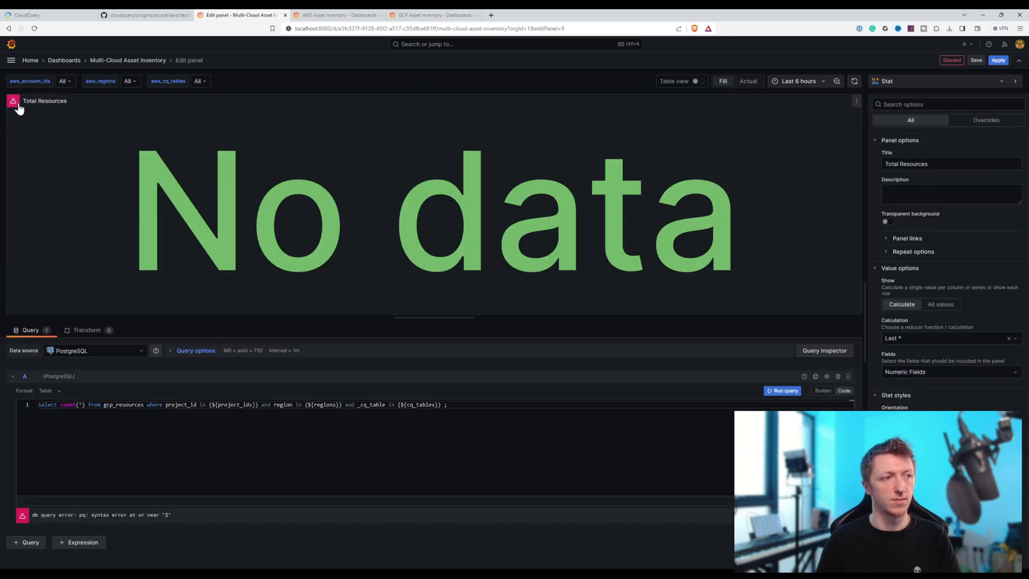
click(886, 164)
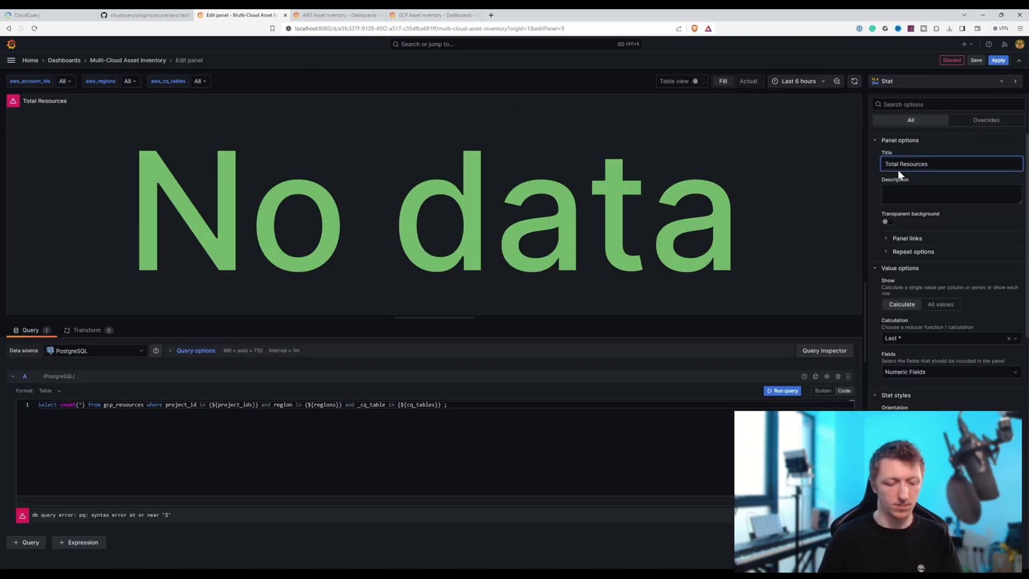
text(GCP)
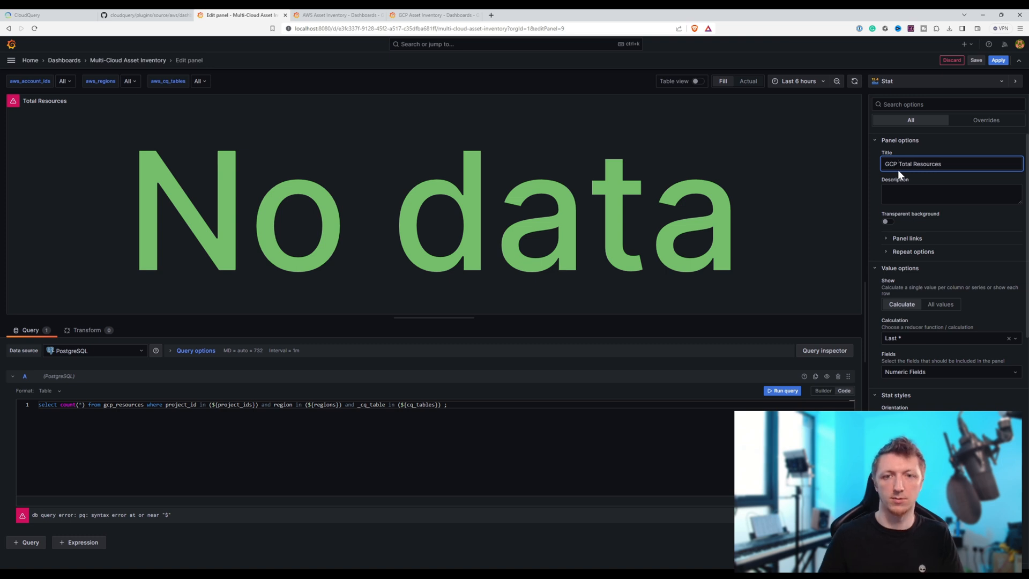
click(992, 61)
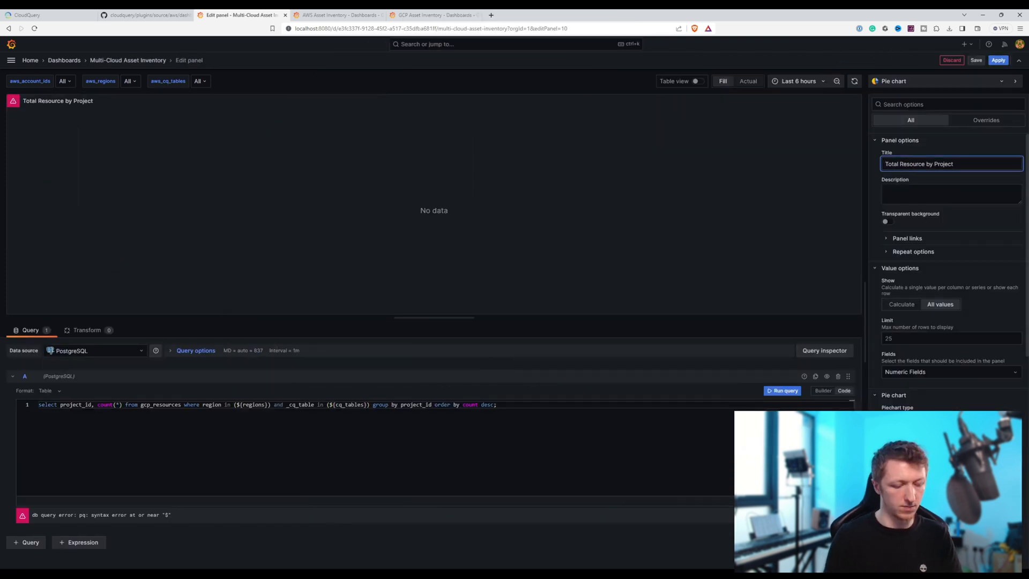
- Retitle the other two pasted panels as "GCP Total Resource by Project" and "GCP Count by Resource Type", applying the changes
text(GCP)
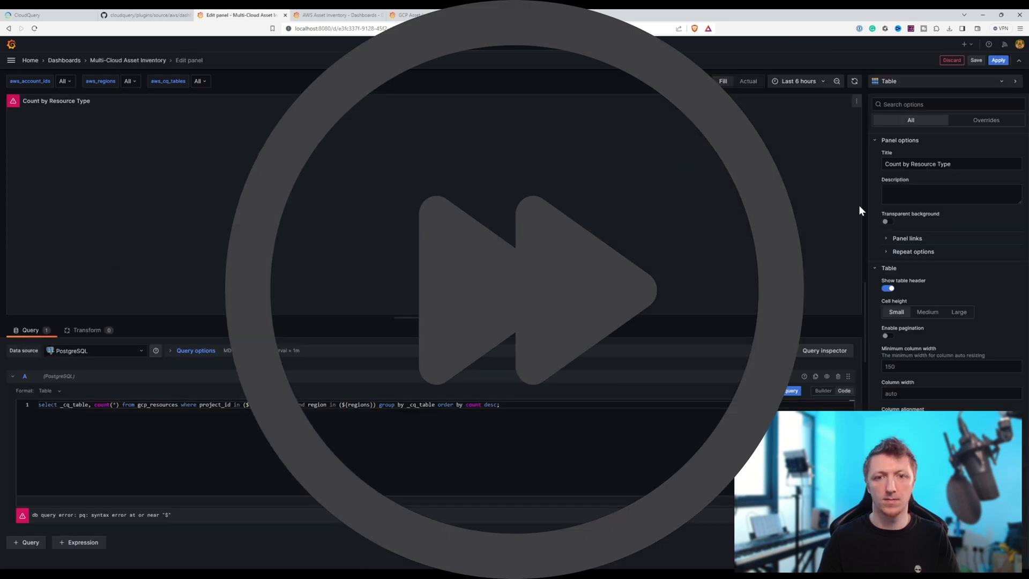
text(GCP Count by Resource Type)
click(996, 60)
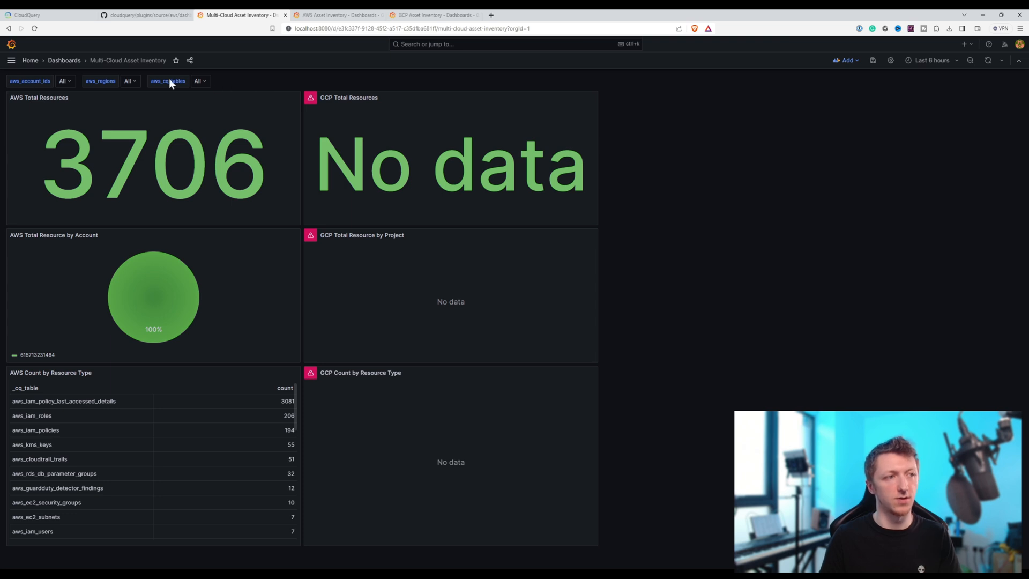
- Copy the query of the project_ids variable from the GCP Asset Inventory dashboard's settings
click(428, 15)
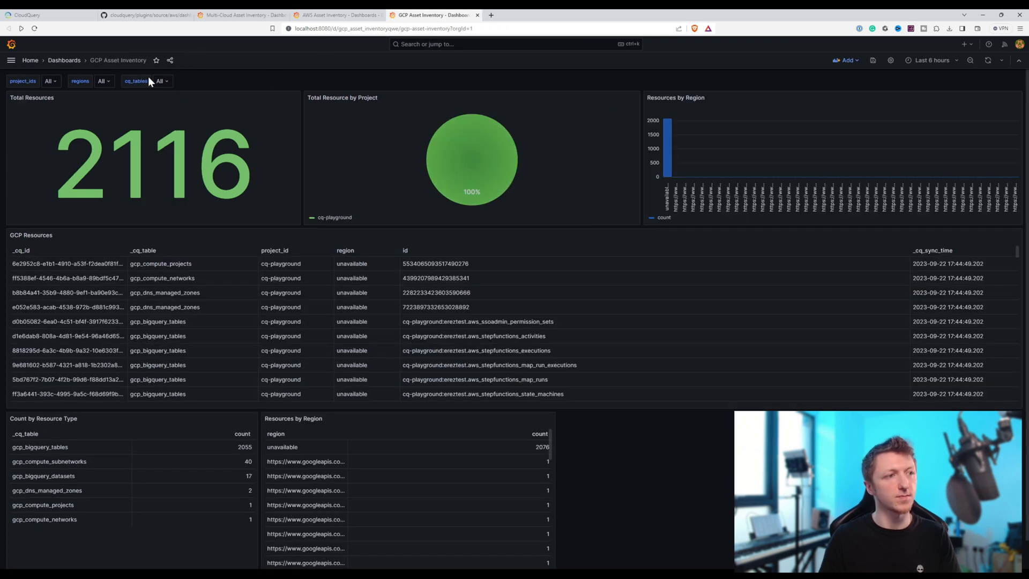
click(890, 60)
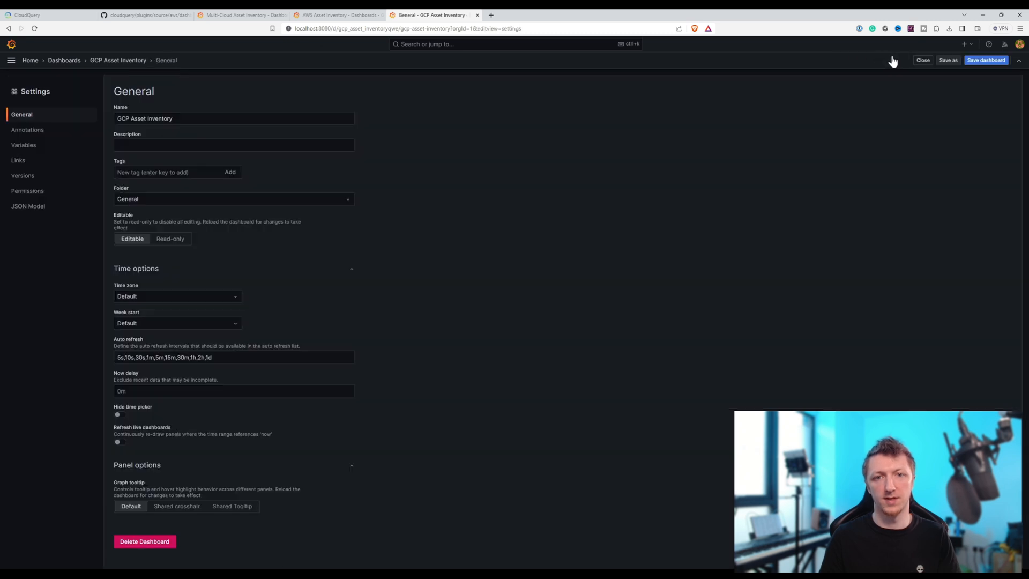
click(31, 147)
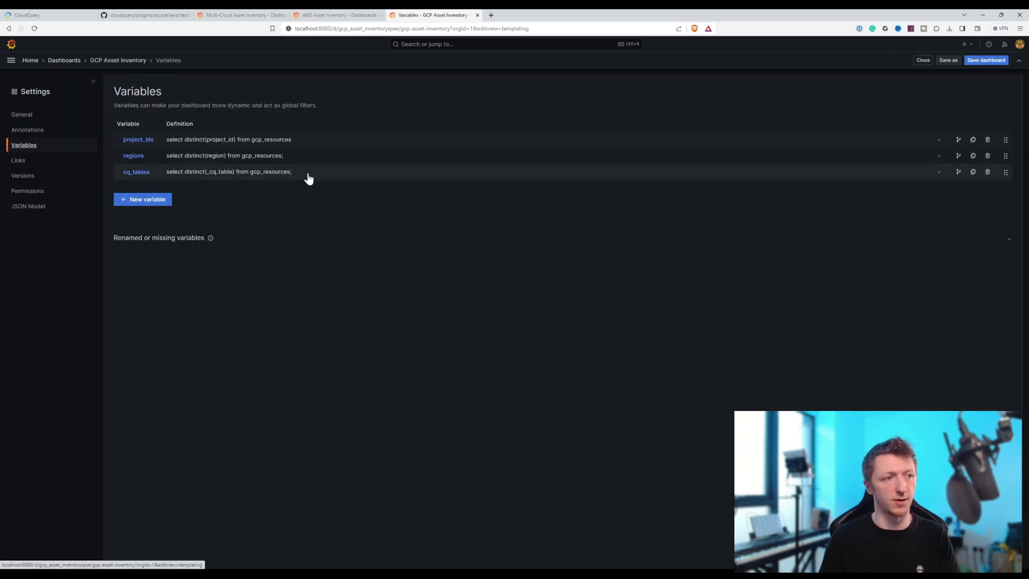
click(262, 142)
drag(243, 346, 72, 335)
key(ctrl+c)
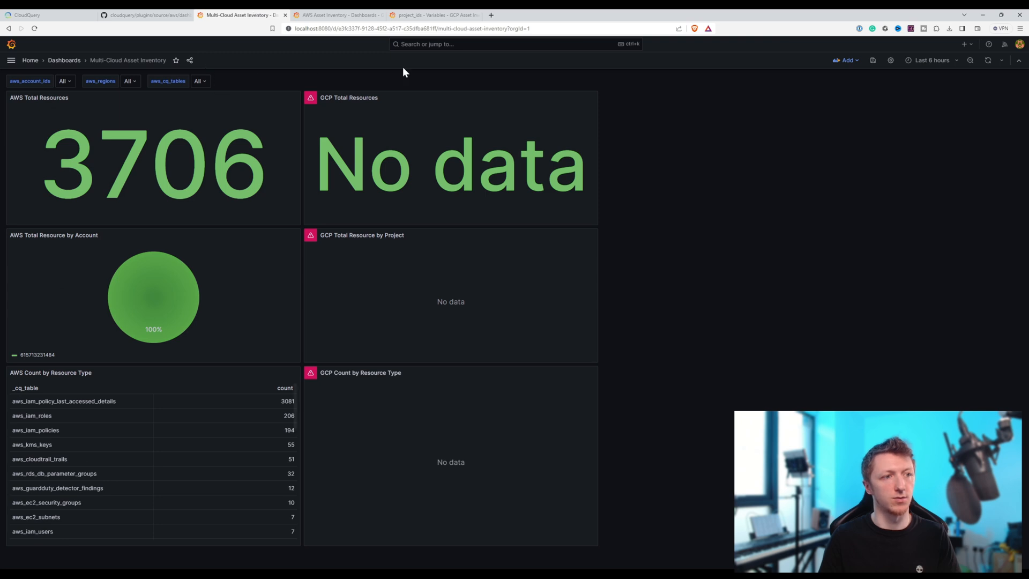
- Duplicate the aws_account_ids variable in the Multi-Cloud Asset Inventory dashboard and rename the copy gcp_account_ids
click(890, 60)
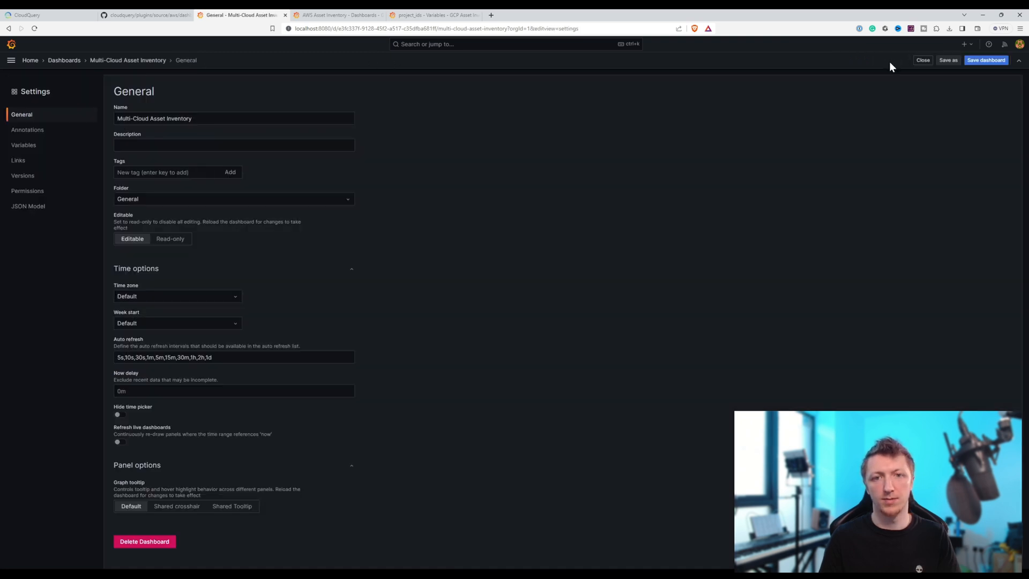
click(20, 146)
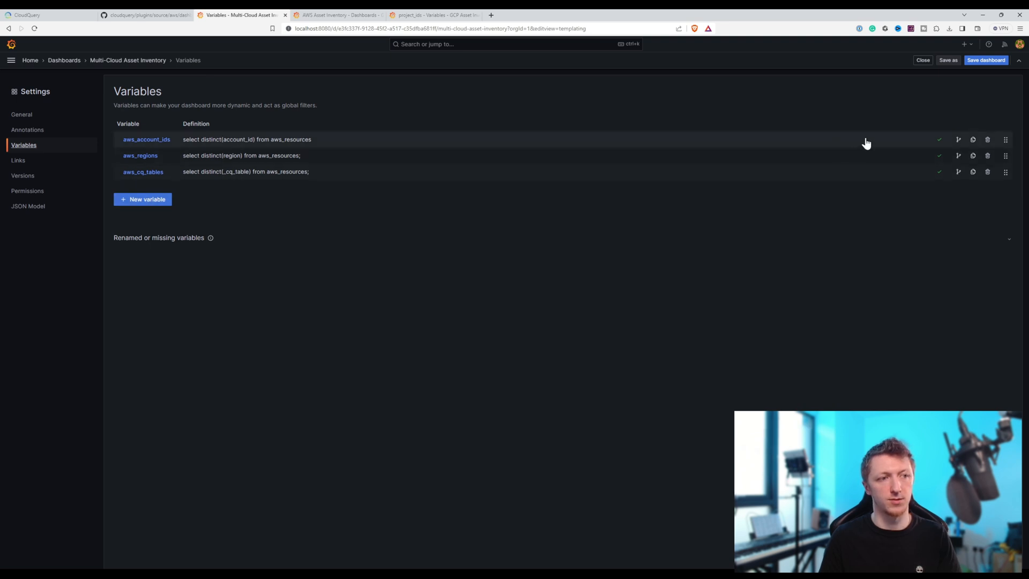
click(972, 140)
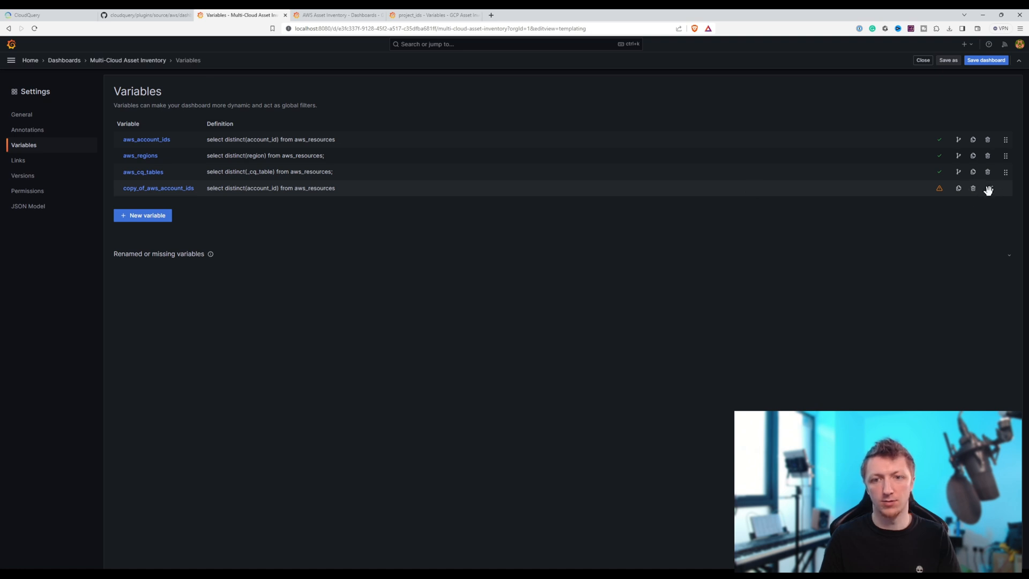
click(249, 189)
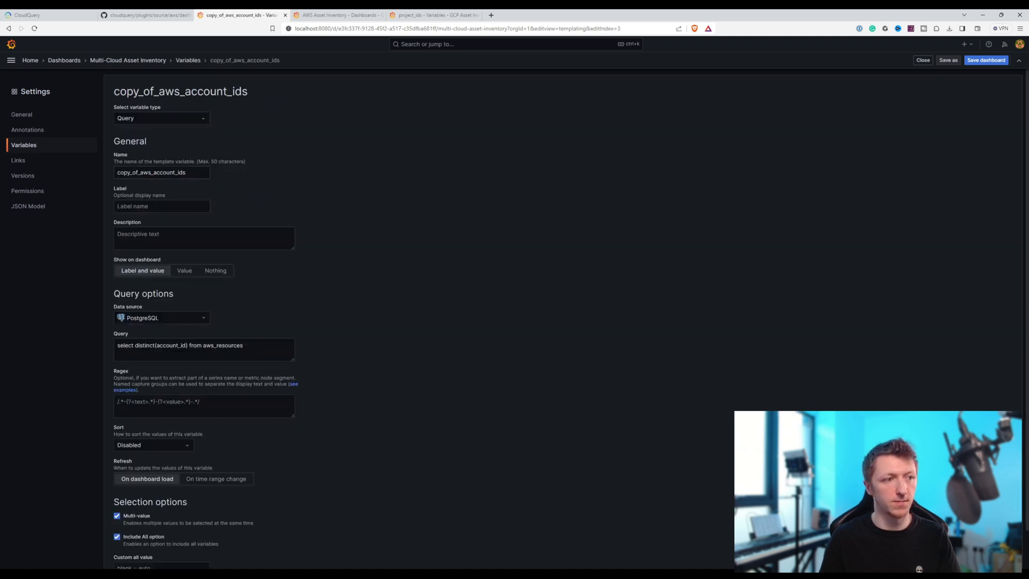
drag(149, 172, 89, 173)
key(BackSpace)
text(gcp)
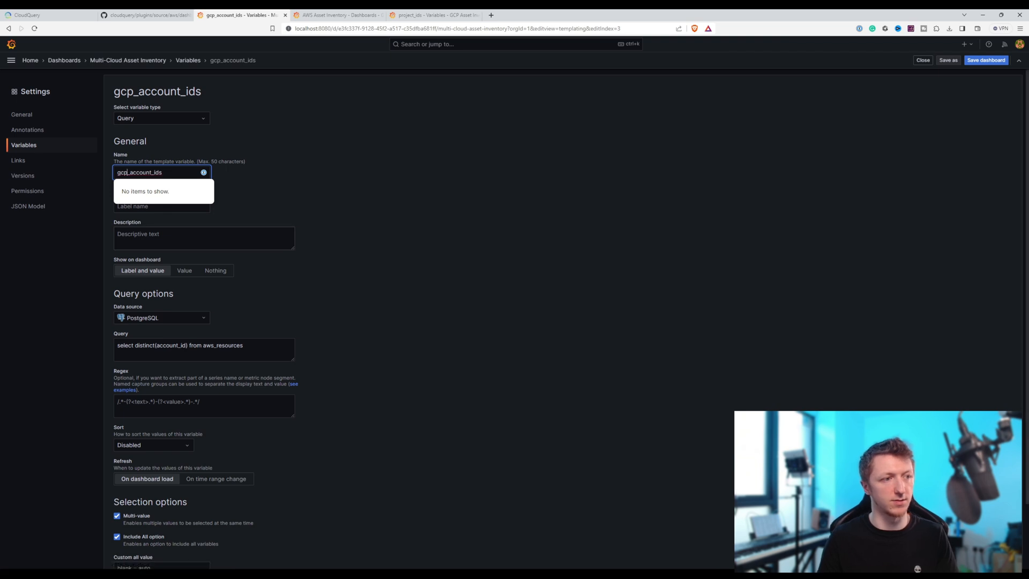
- Paste the copied query "select distinct(project_id) from gcp_resources" into the duplicated variable's description
key(Tab)
key(Tab)
key(ctrl+v)
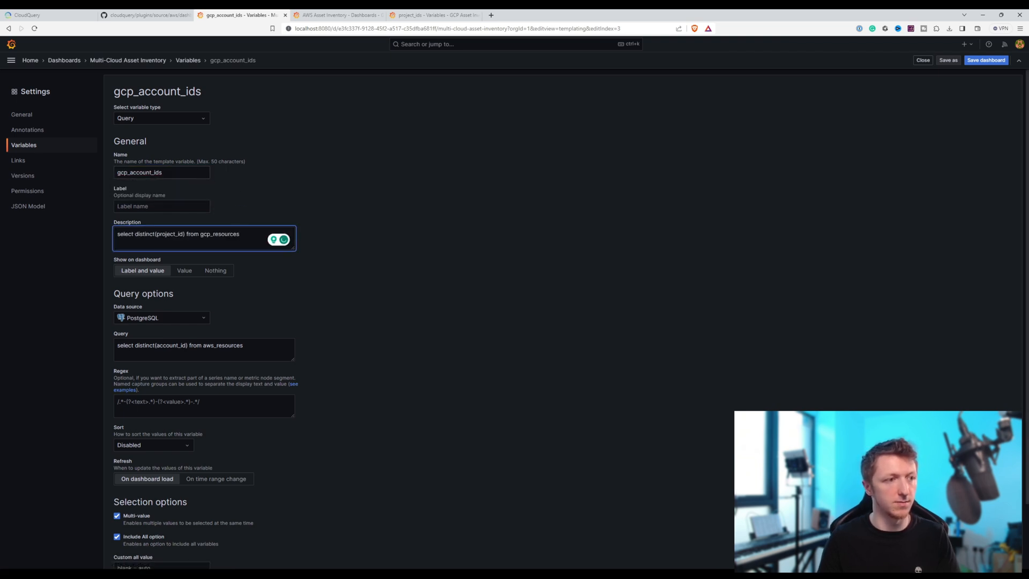
- Rename the duplicated variable gcp_project_ids, save the dashboard and return to its variable list
drag(151, 172, 130, 173)
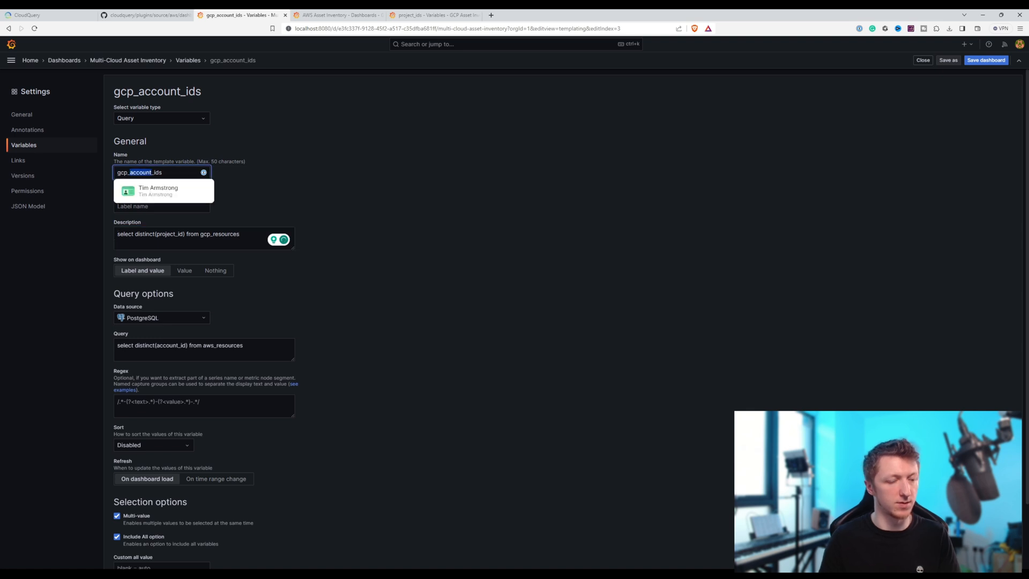
text(project)
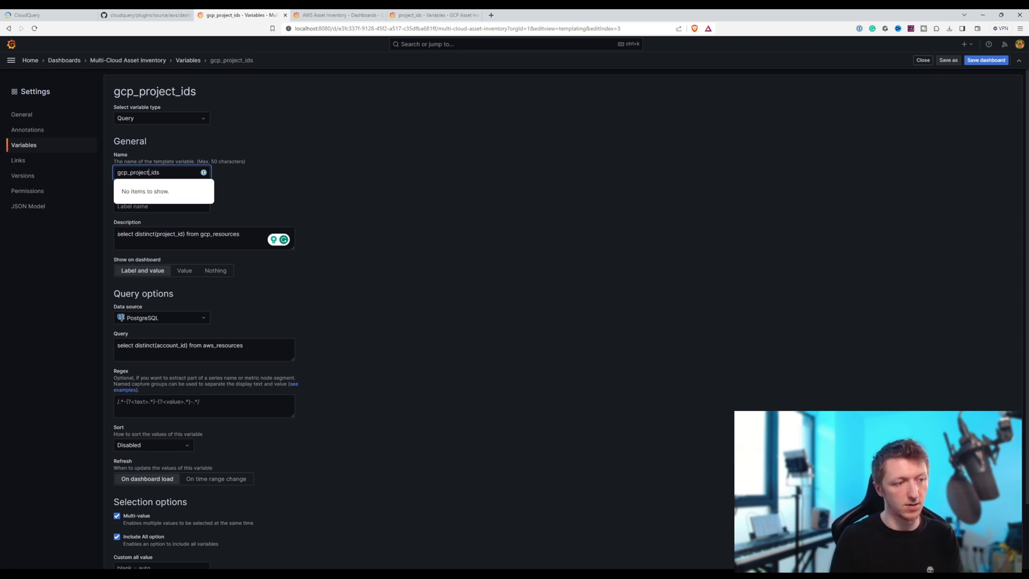
click(303, 172)
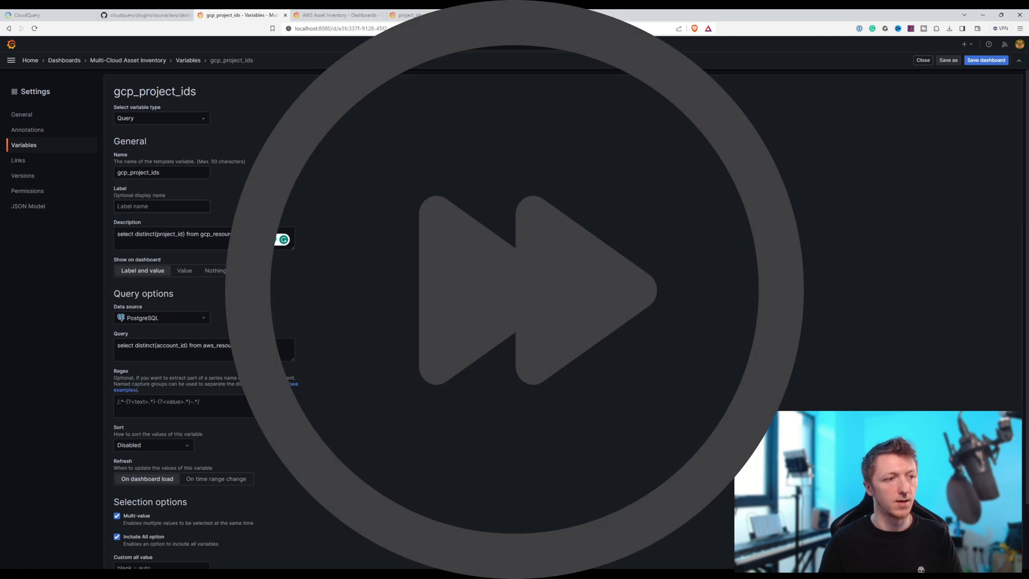
click(986, 60)
click(570, 188)
click(25, 145)
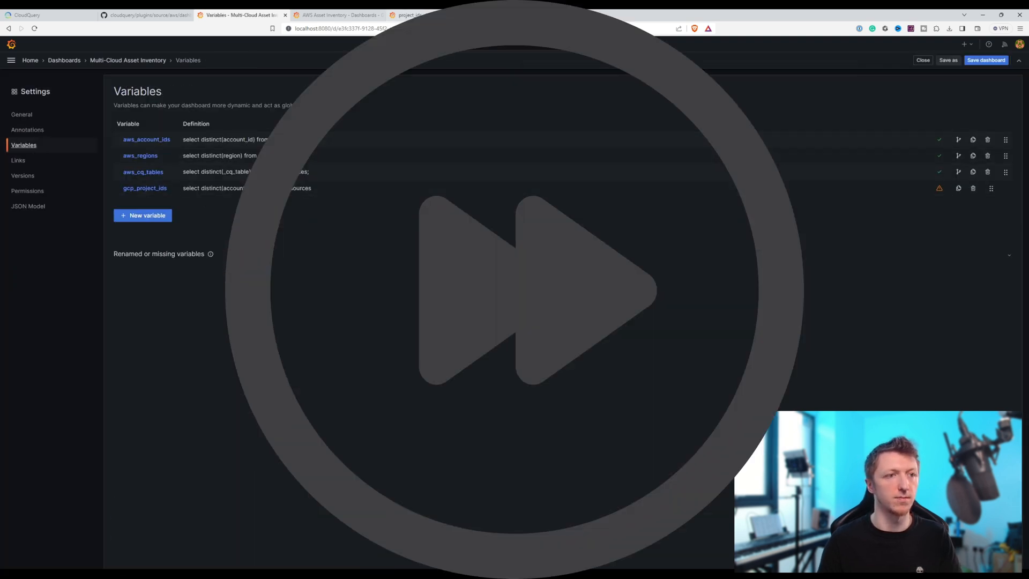
- Copy the query of the regions variable from the GCP Asset Inventory dashboard
click(361, 15)
click(410, 15)
click(21, 145)
click(255, 152)
click(236, 346)
key(ctrl+a)
key(ctrl+c)
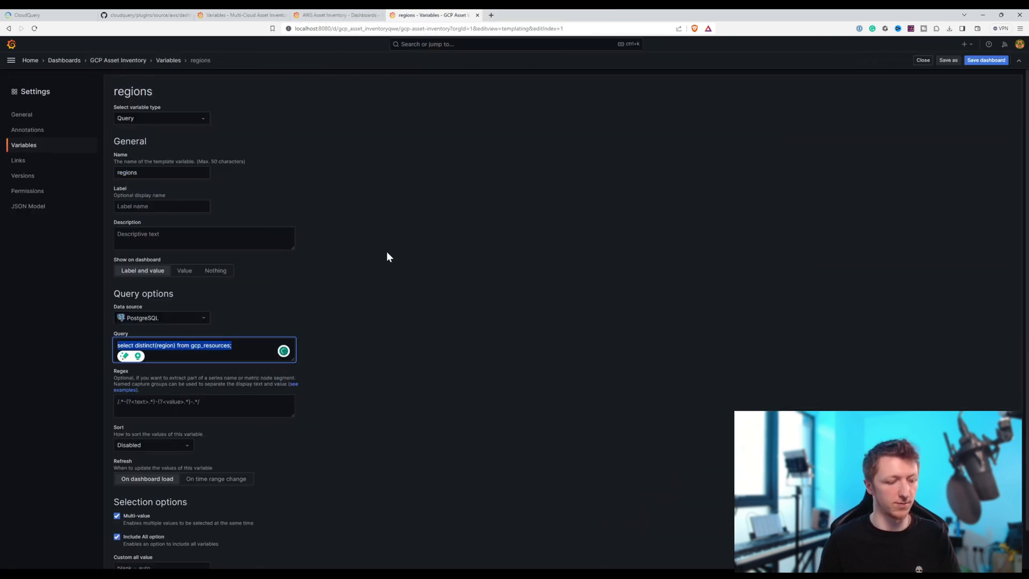
- Duplicate the multi-cloud dashboard's aws_regions variable and rename the copy gcp_regions
click(239, 15)
click(972, 156)
click(256, 205)
drag(151, 173, 96, 174)
text(gcp)
- Replace the gcp_regions query with "select distinct(region) from gcp_resources;" and save the dashboard
click(235, 347)
key(ctrl+a)
key(ctrl+v)
click(985, 61)
click(566, 190)
click(31, 145)
- Copy the cq_tables variable's query from the GCP Asset Inventory dashboard and return to the multi-cloud dashboard
click(429, 15)
click(32, 145)
click(262, 171)
click(246, 347)
key(ctrl+a)
key(ctrl+c)
click(225, 16)
click(143, 231)
click(23, 145)
click(973, 220)
click(577, 146)
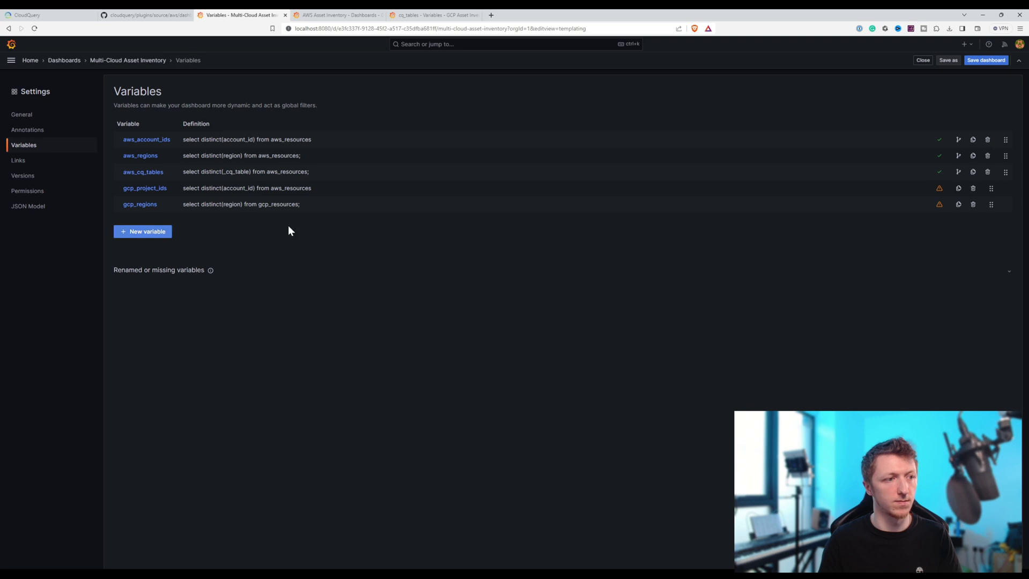
- Duplicate the multi-cloud dashboard's aws_cq_tables variable and rename the copy gcp_cq_tables
click(973, 172)
click(160, 220)
drag(150, 173, 90, 172)
text(gcp_cq_tables)
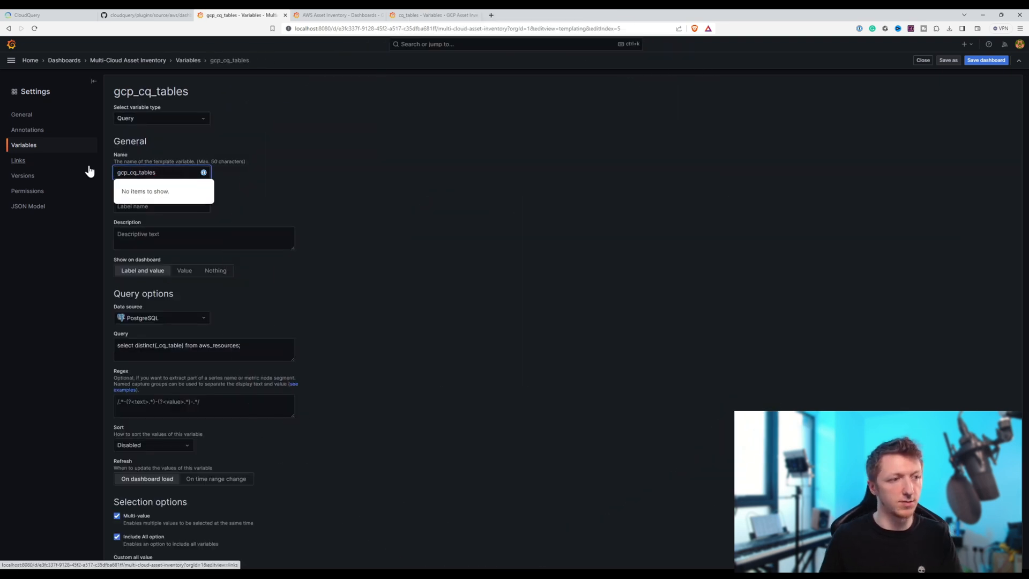
- Replace the gcp_cq_tables query with "select distinct(_cq_table) from gcp_resources;" and save the dashboard
click(246, 347)
key(ctrl+a)
key(ctrl+v)
click(970, 62)
click(572, 189)
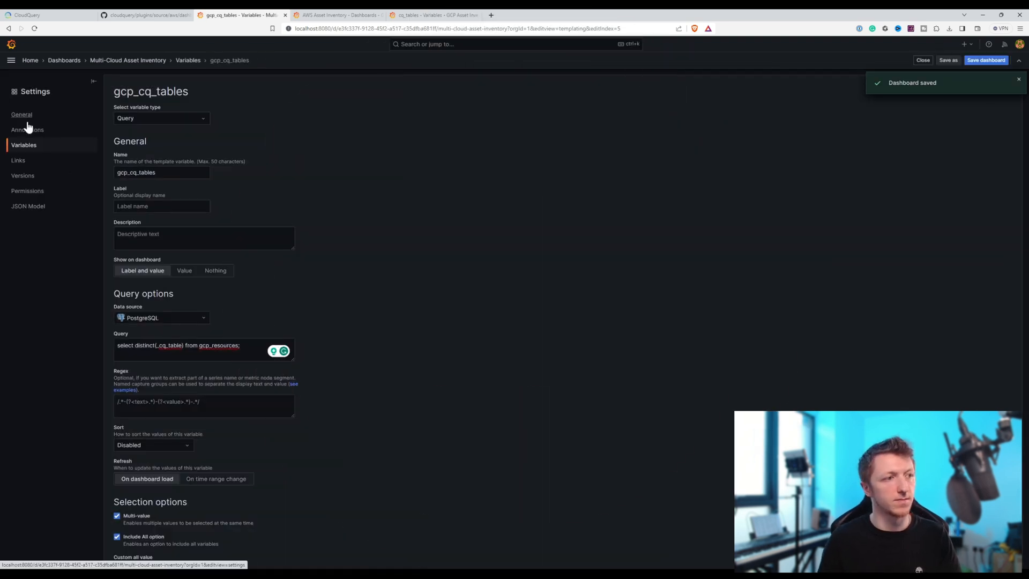
- Edit the GCP Total Resources panel's query to reference the variables gcp_project_ids, gcp_regions and gcp_cq_tables
click(128, 60)
click(592, 102)
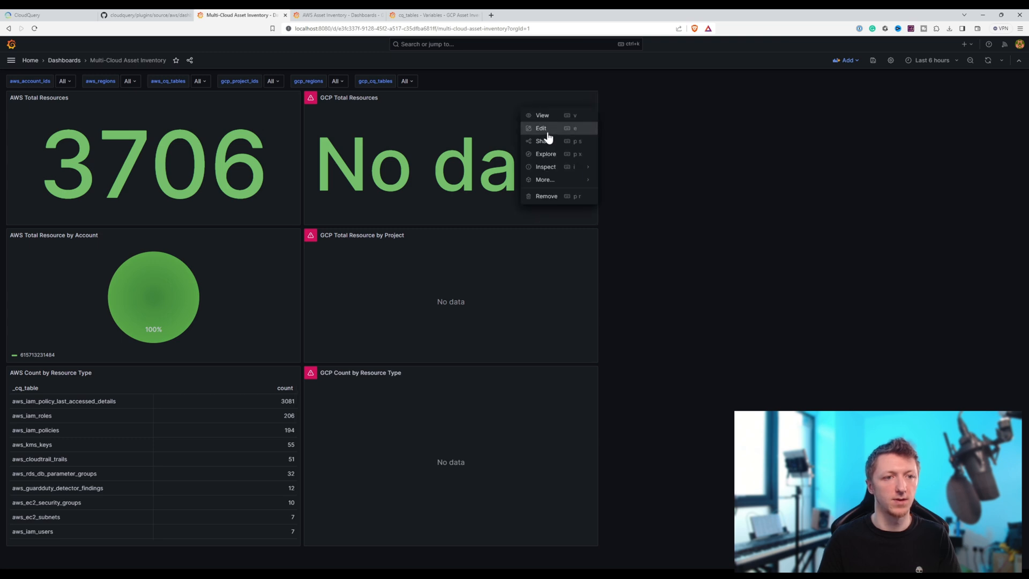
click(542, 129)
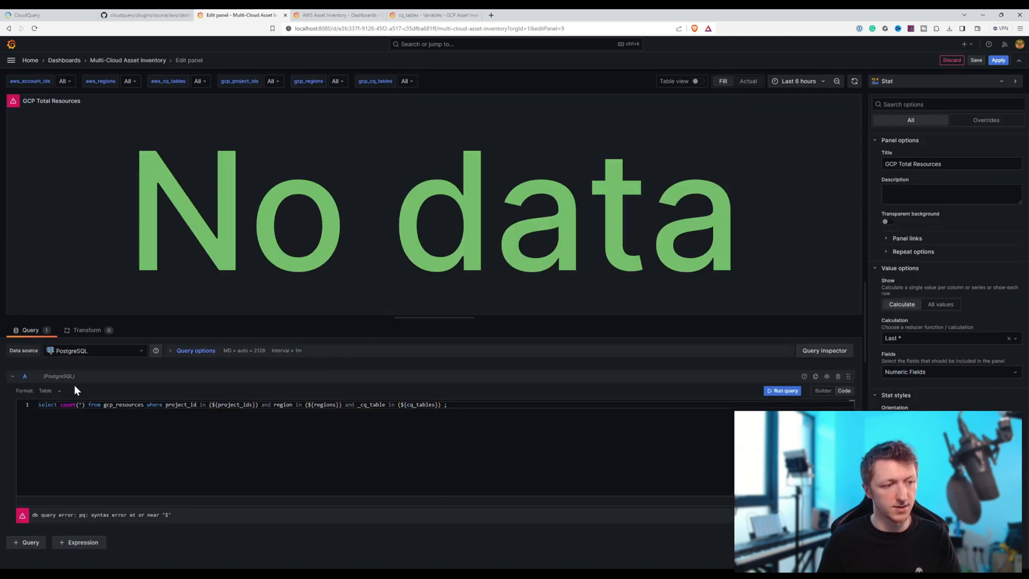
click(218, 405)
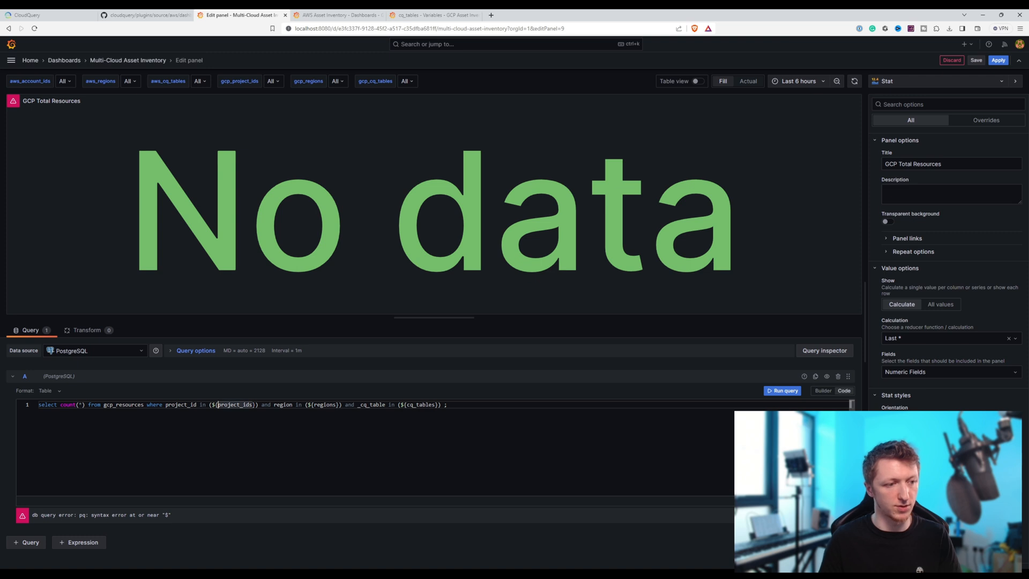
text(gcp_)
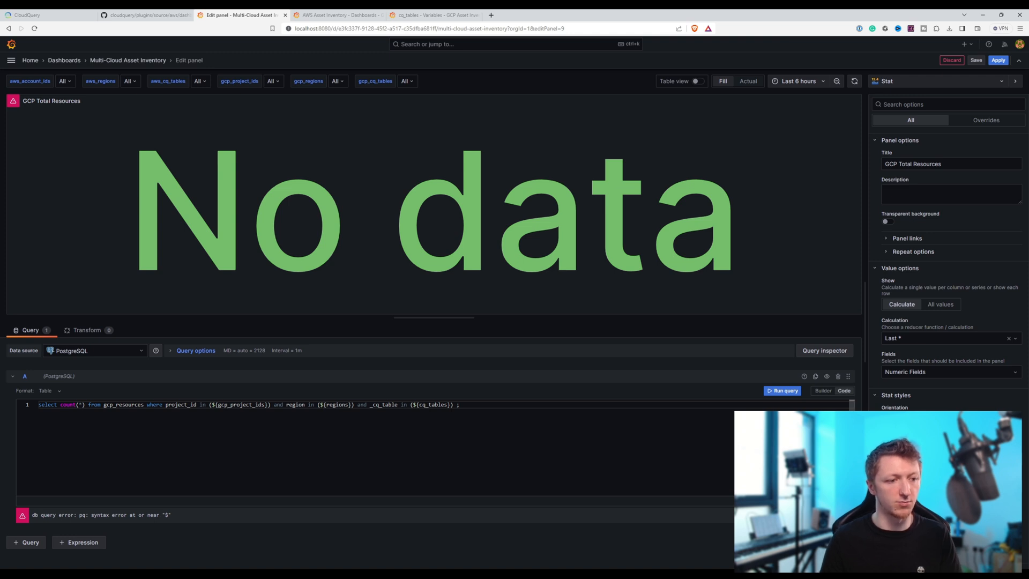
text(gcp)
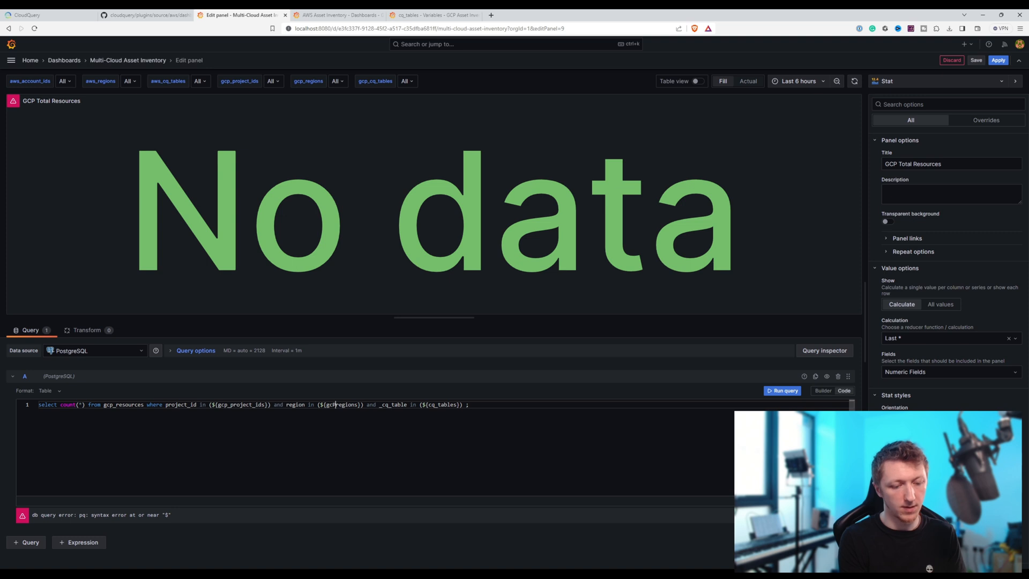
text(_)
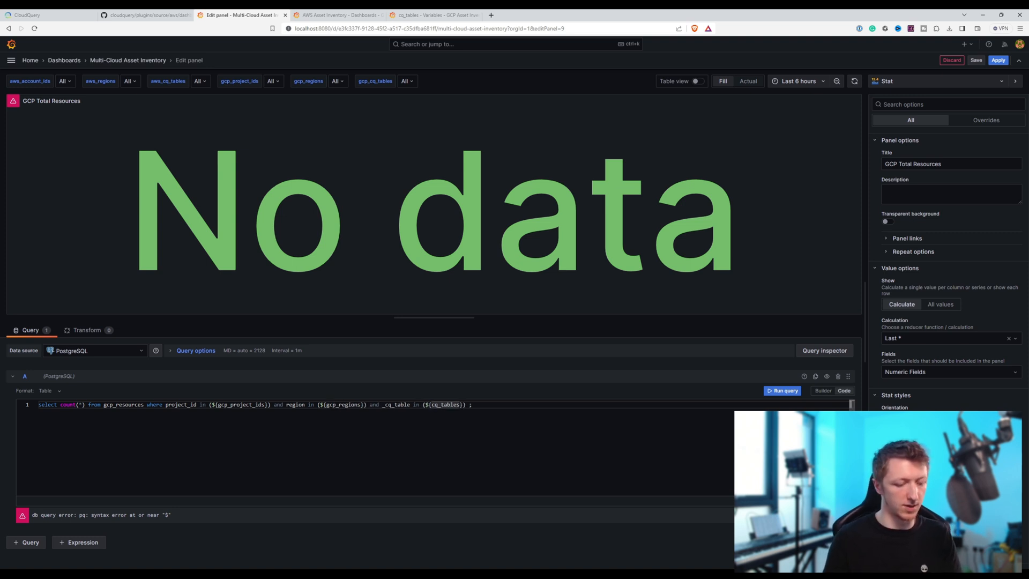
text(gcp_)
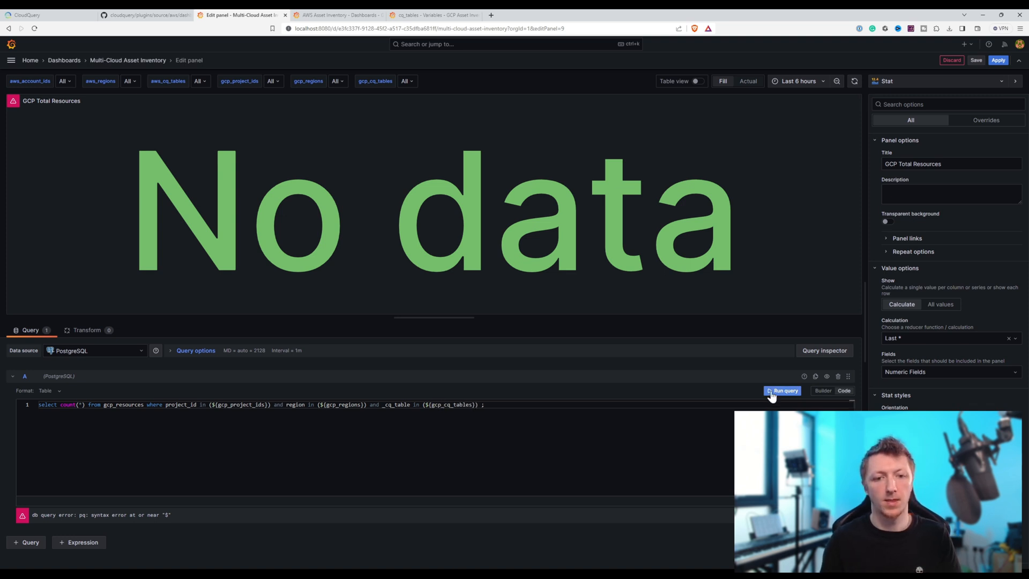
- Save the dashboard with the edited GCP Total Resources query and apply the panel change
click(976, 60)
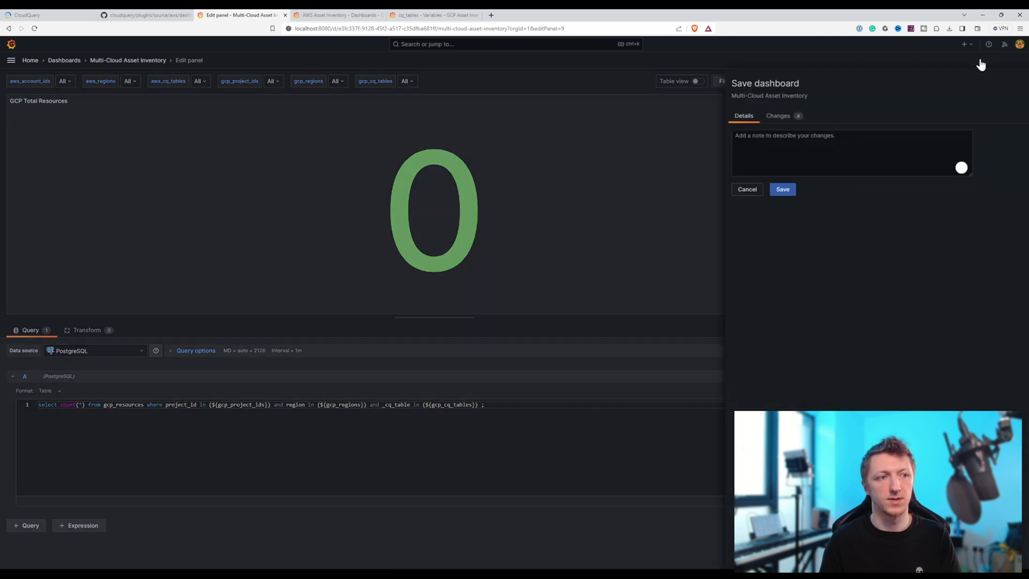
click(572, 190)
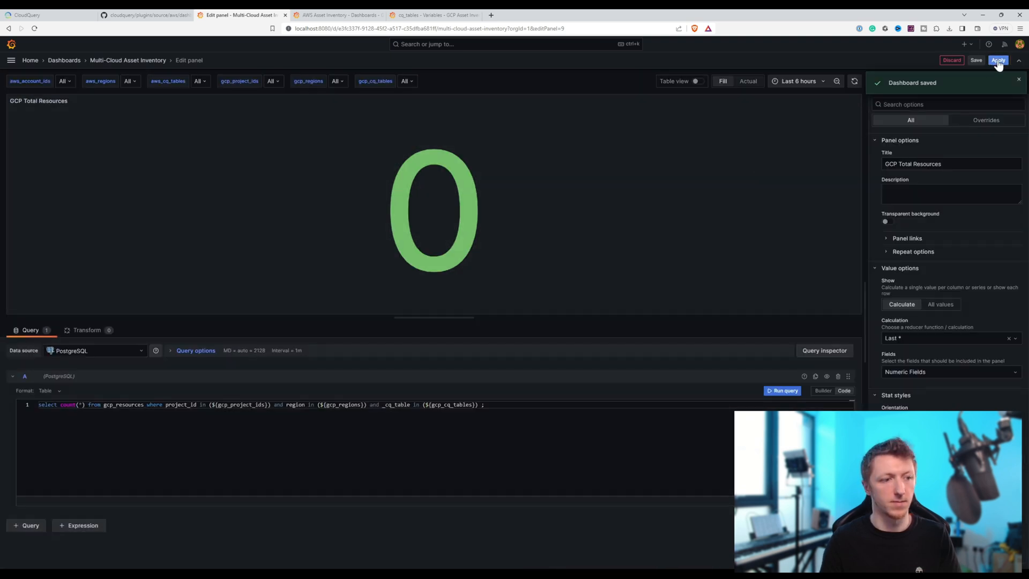
click(998, 61)
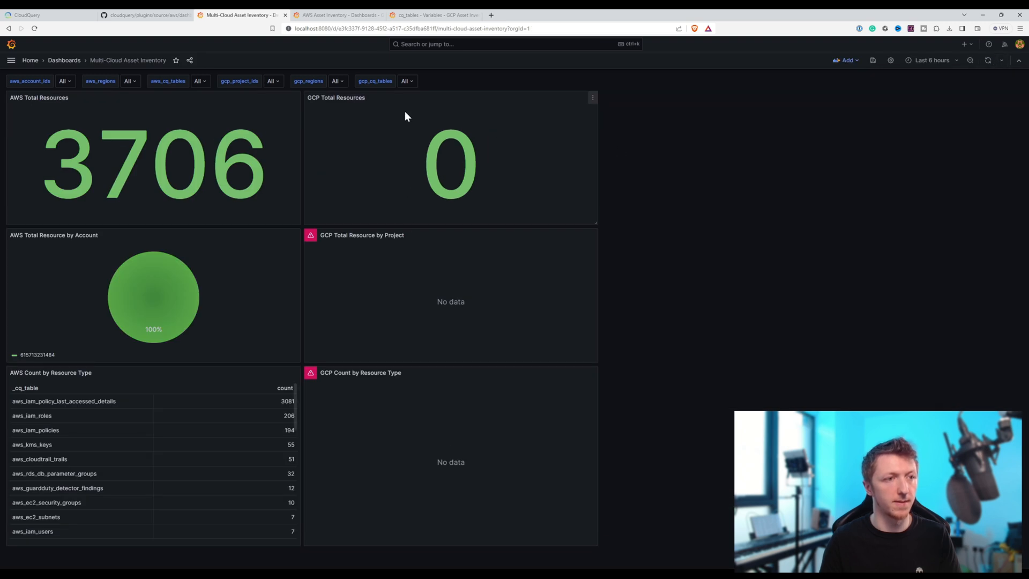
- Check the original GCP and AWS Asset Inventory dashboards for comparison with the multi-cloud GCP Total Resources panel
click(425, 14)
click(120, 60)
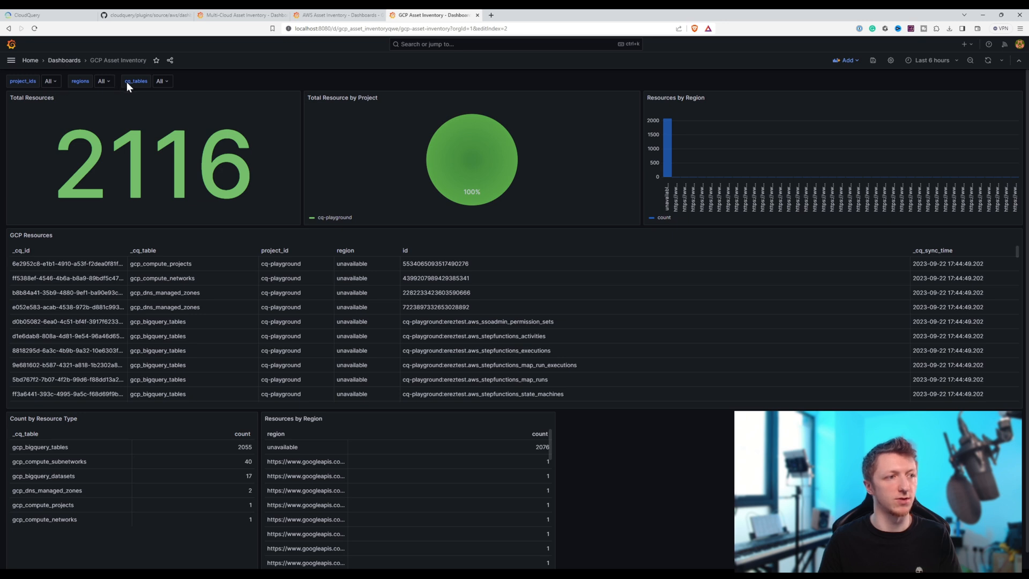
click(331, 15)
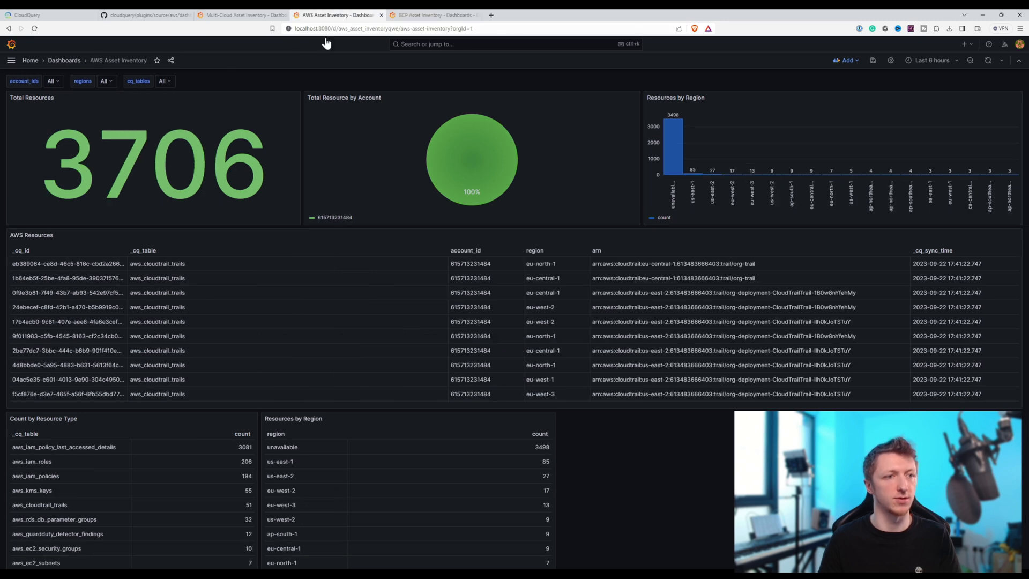
- In the Multi-Cloud dashboard's gcp_project_ids variable, move "select distinct(project_id) from gcp_resources" out of the description to replace the existing query
click(234, 17)
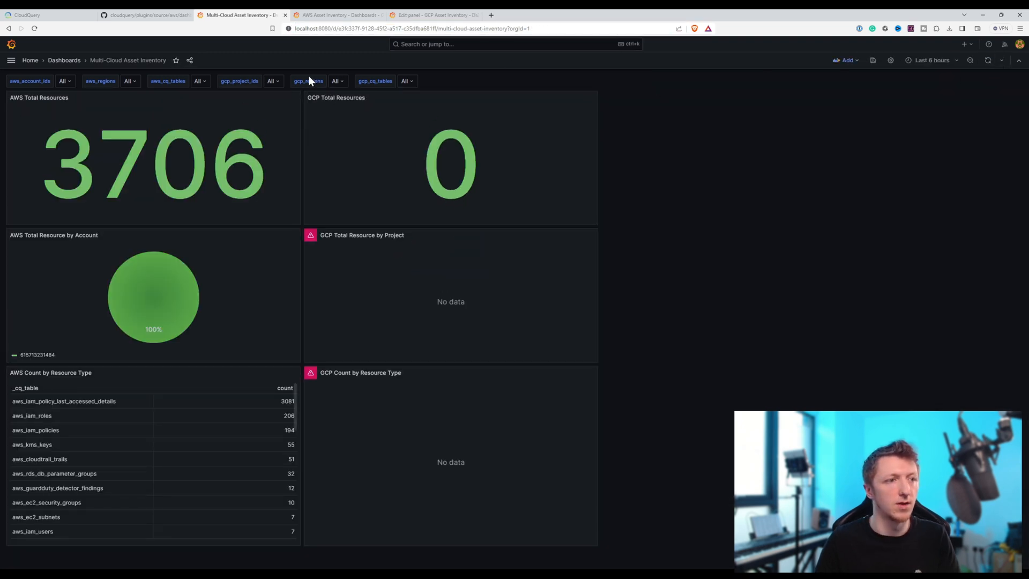
click(890, 60)
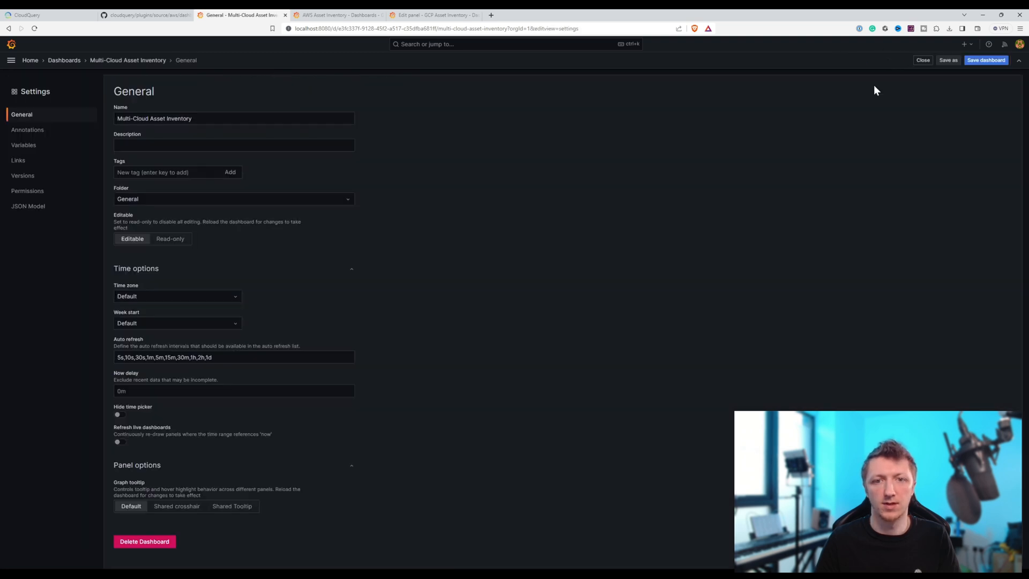
click(23, 145)
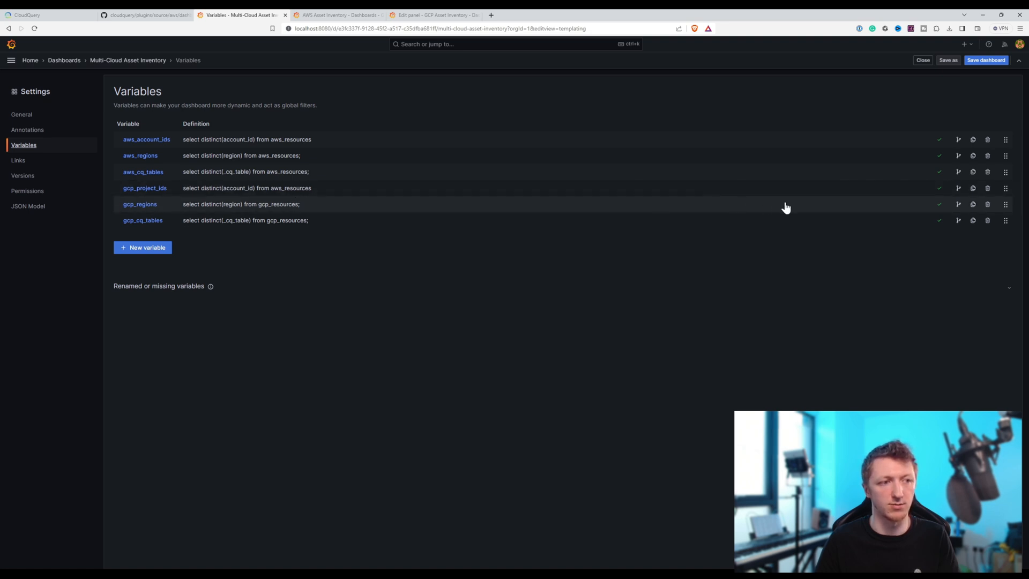
click(243, 184)
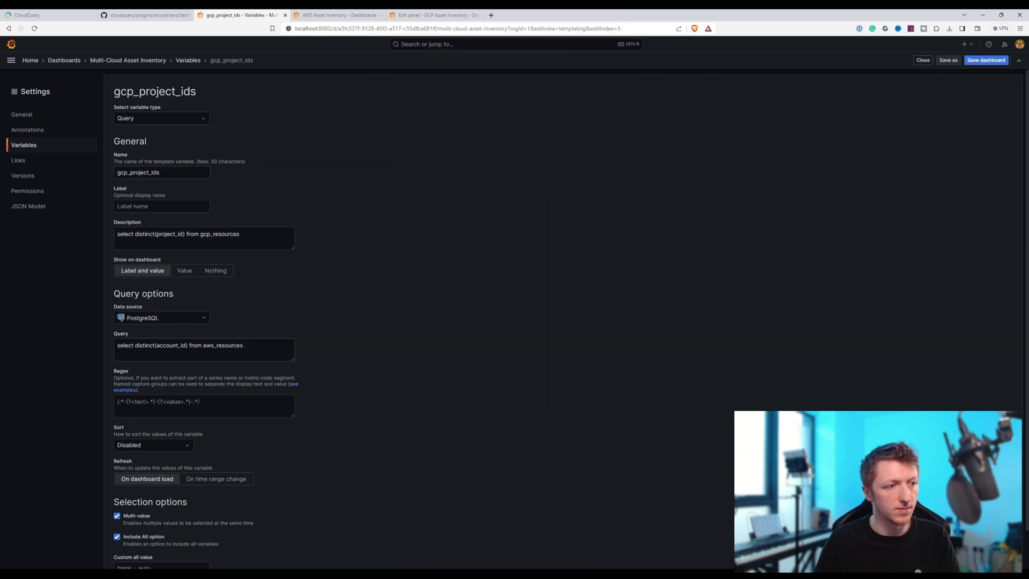
drag(242, 234, 10, 230)
key(ctrl+x)
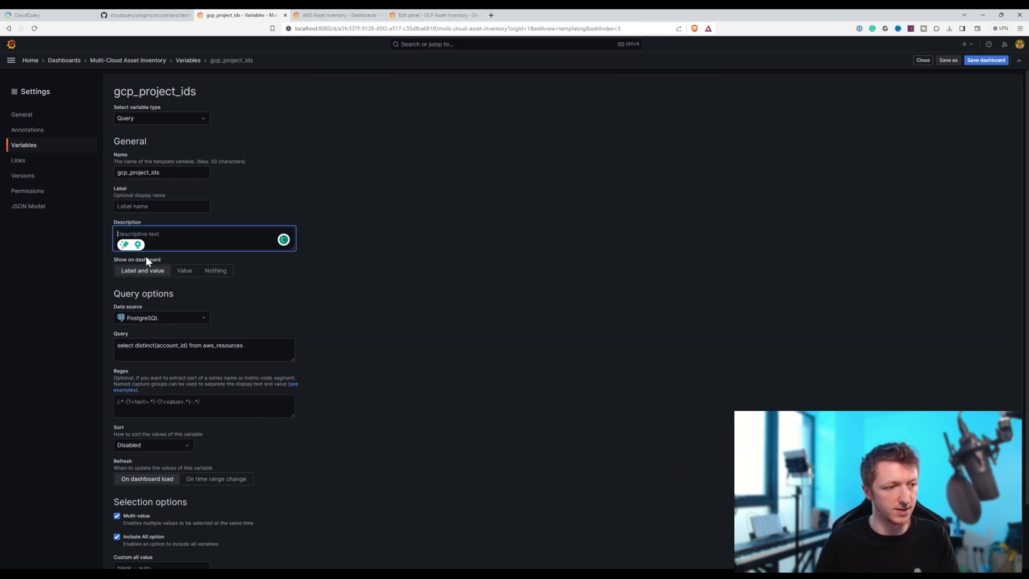
drag(244, 344, 69, 335)
key(ctrl+v)
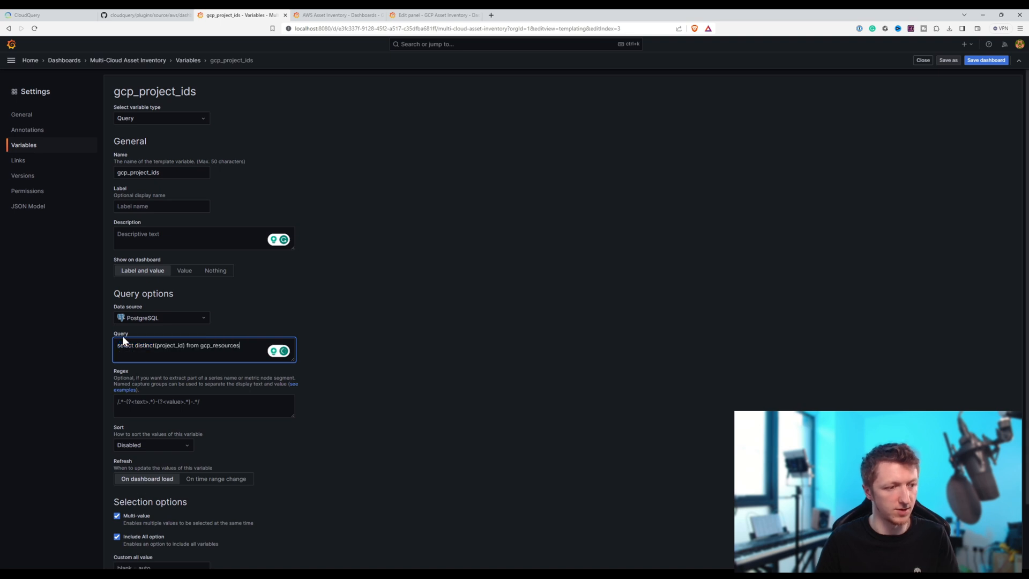
- Save the dashboard with the corrected gcp_project_ids variable and reload the Multi-Cloud Asset Inventory dashboard
click(972, 62)
click(572, 204)
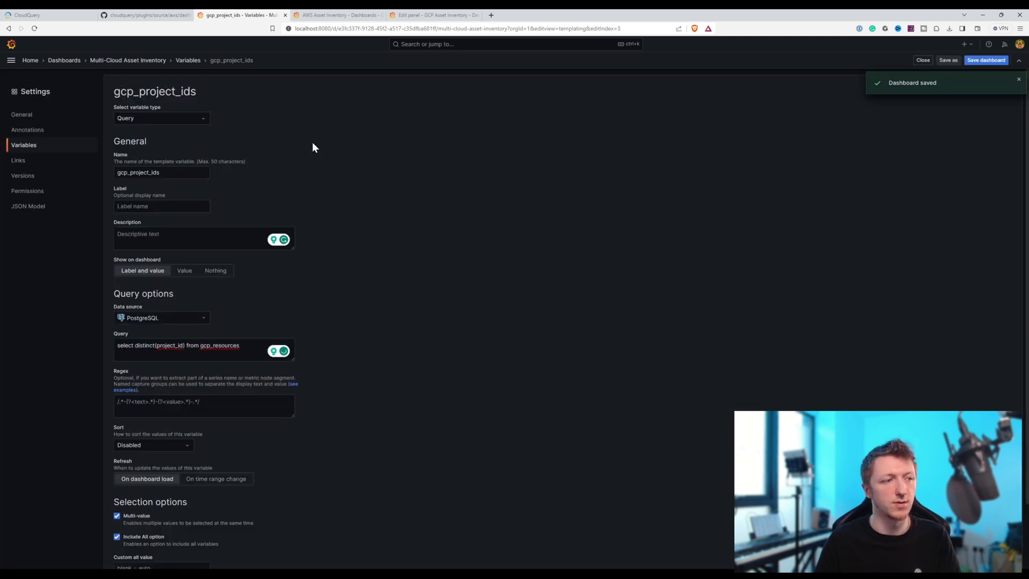
click(129, 61)
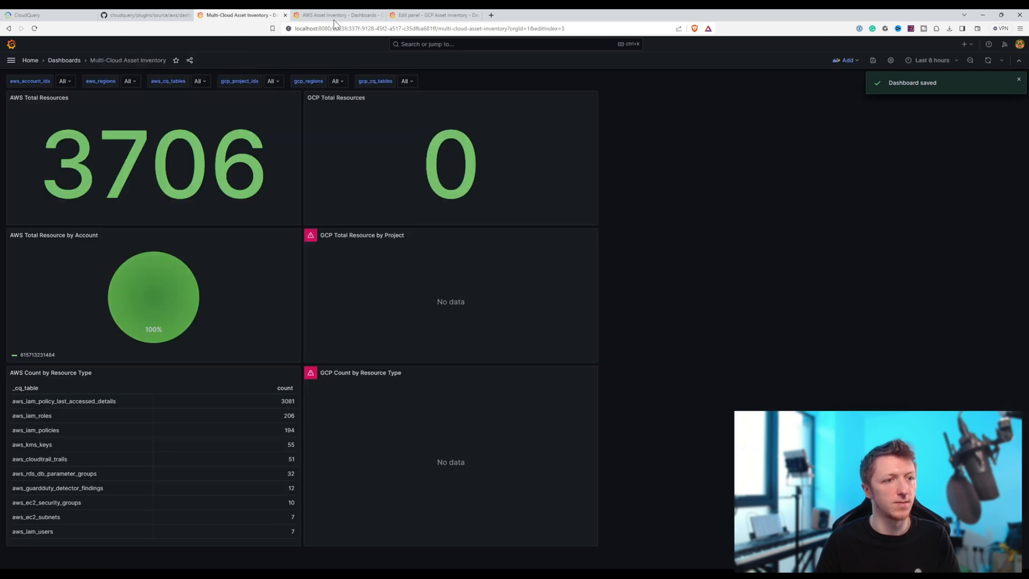
click(383, 28)
key(Return)
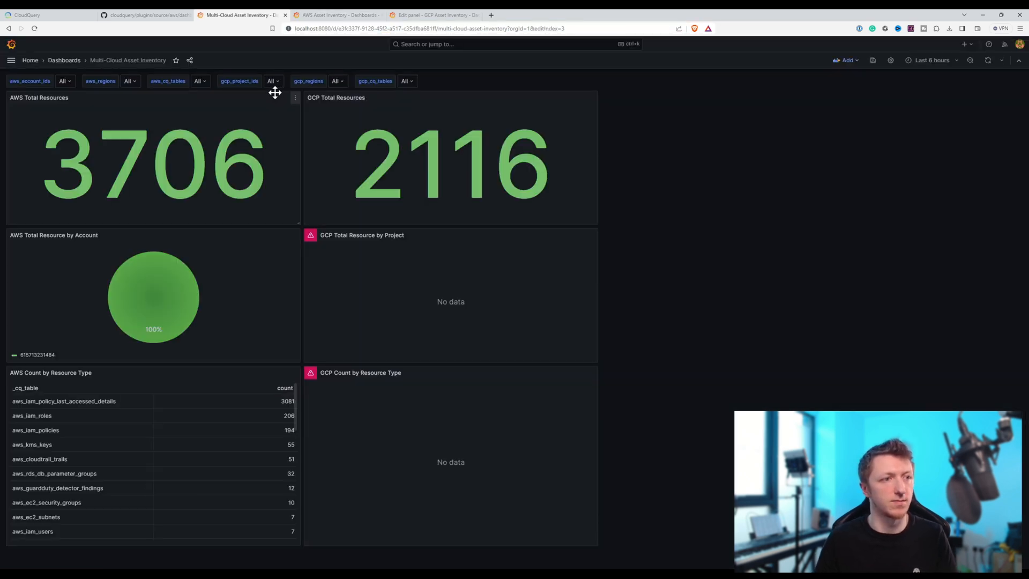
- Edit the GCP Total Resource by Project panel's query to reference the variables gcp_regions and gcp_cq_tables, and run it
click(592, 237)
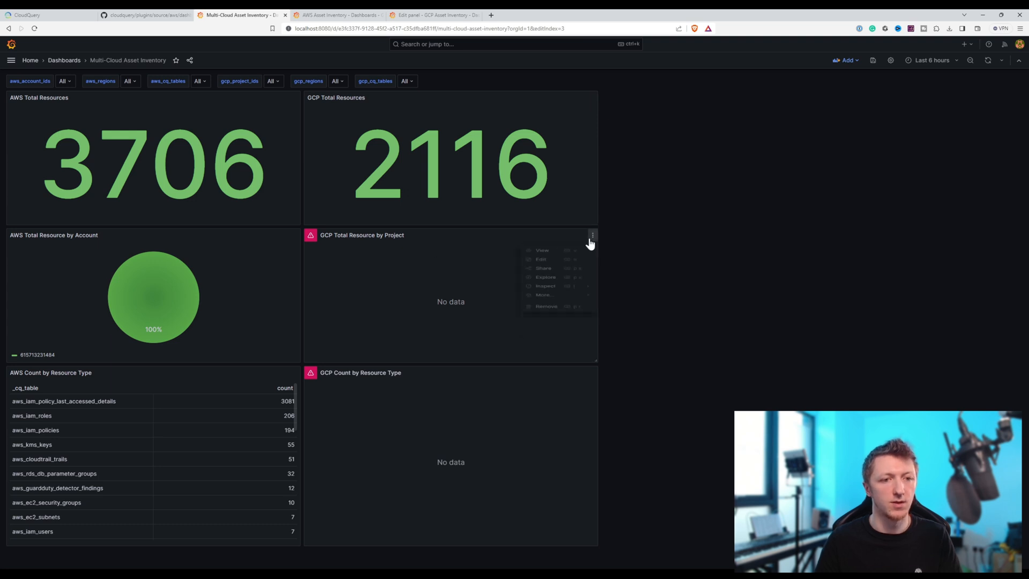
click(537, 267)
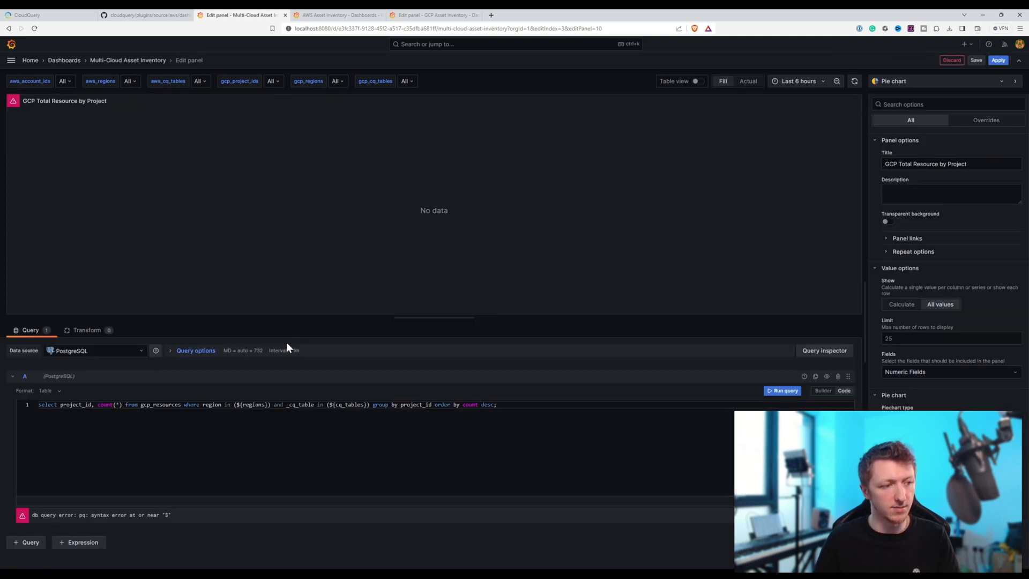
click(242, 404)
text(gcp_)
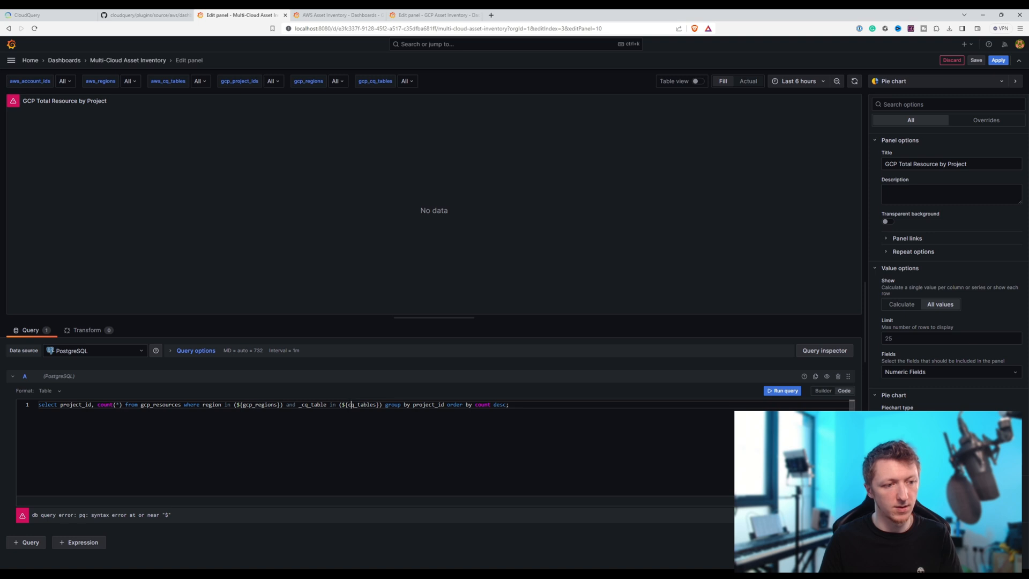
click(348, 404)
text(gcp_)
click(788, 391)
- Save the dashboard with the edited GCP Total Resource by Project query and apply the panel change
click(975, 60)
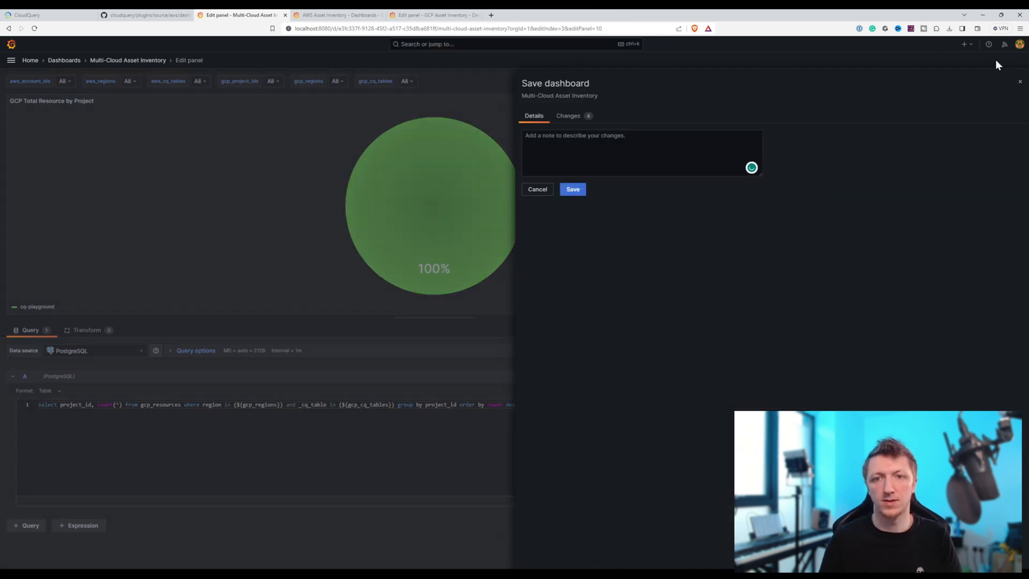
click(569, 189)
click(998, 60)
- Edit the GCP Count by Resource Type panel's query to reference the variables gcp_project_ids and gcp_regions, and run it
click(591, 372)
click(546, 400)
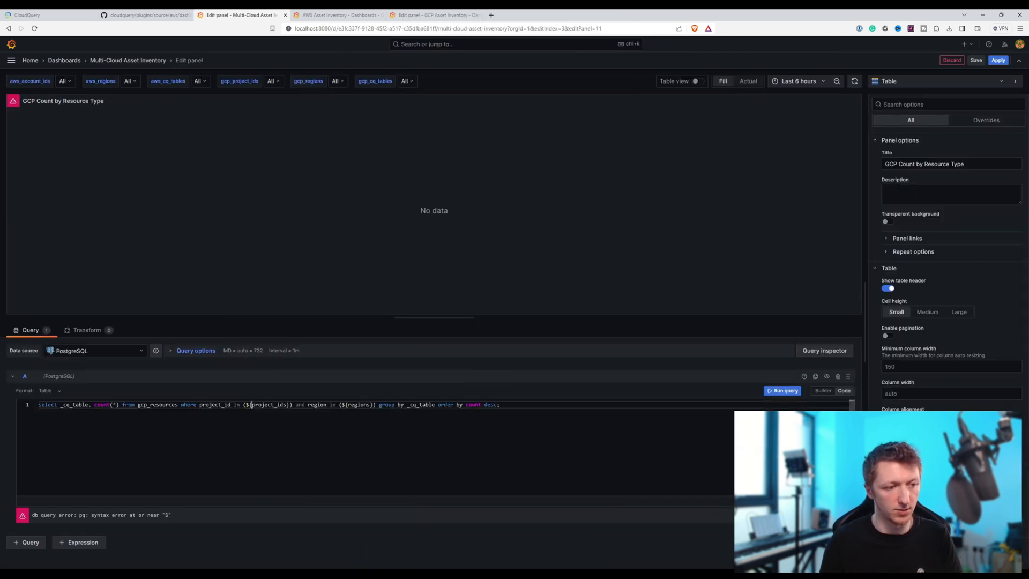
click(252, 404)
text(gcp_)
click(360, 404)
text(gcp_)
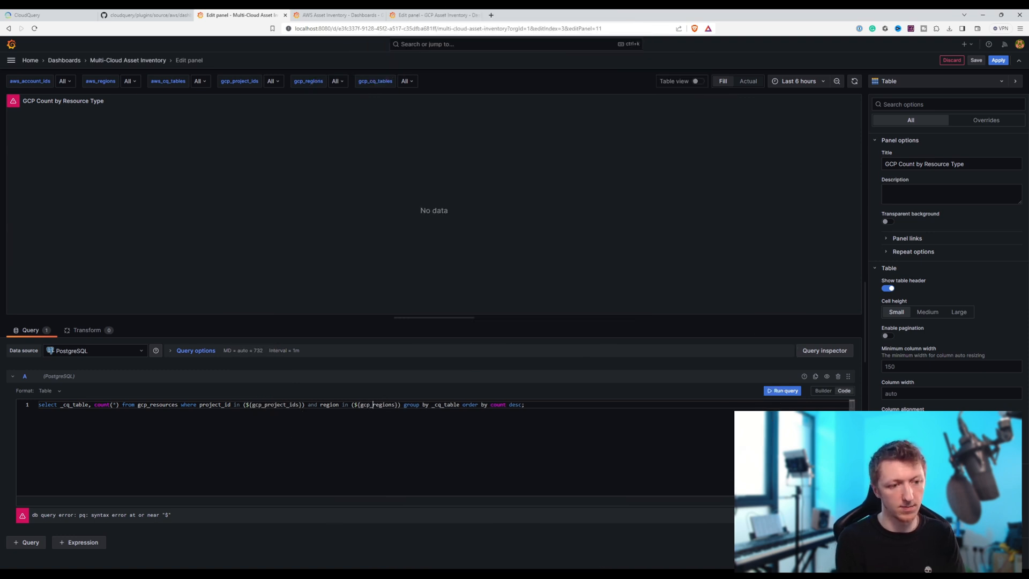
click(785, 391)
- Save the dashboard with the edited GCP Count by Resource Type query and return to the Multi-Cloud Asset Inventory dashboard
click(976, 60)
click(570, 189)
click(127, 60)
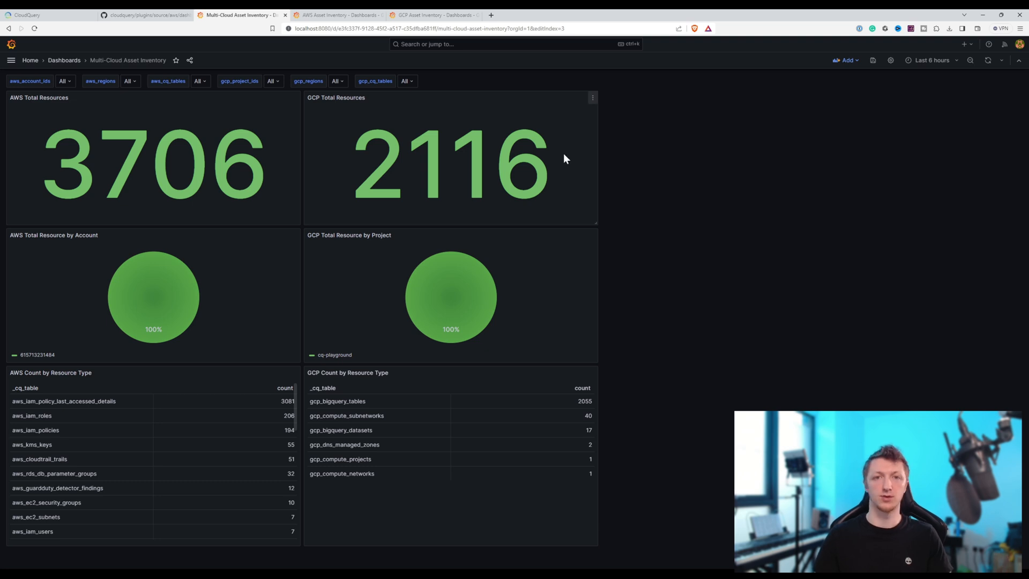
- Compare the original AWS and GCP Asset Inventory dashboards with the combined Multi-Cloud Asset Inventory dashboard
click(324, 15)
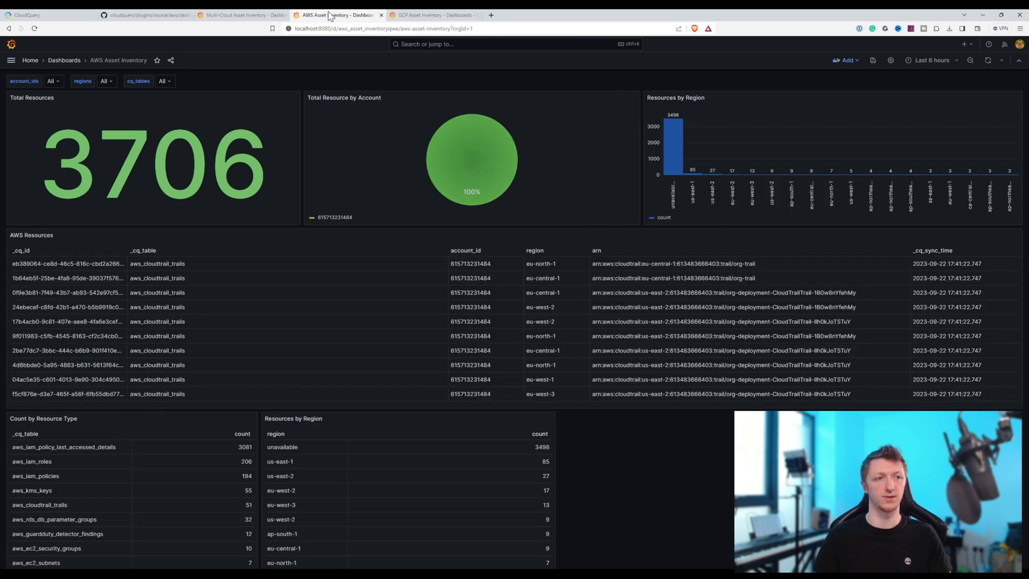
click(403, 16)
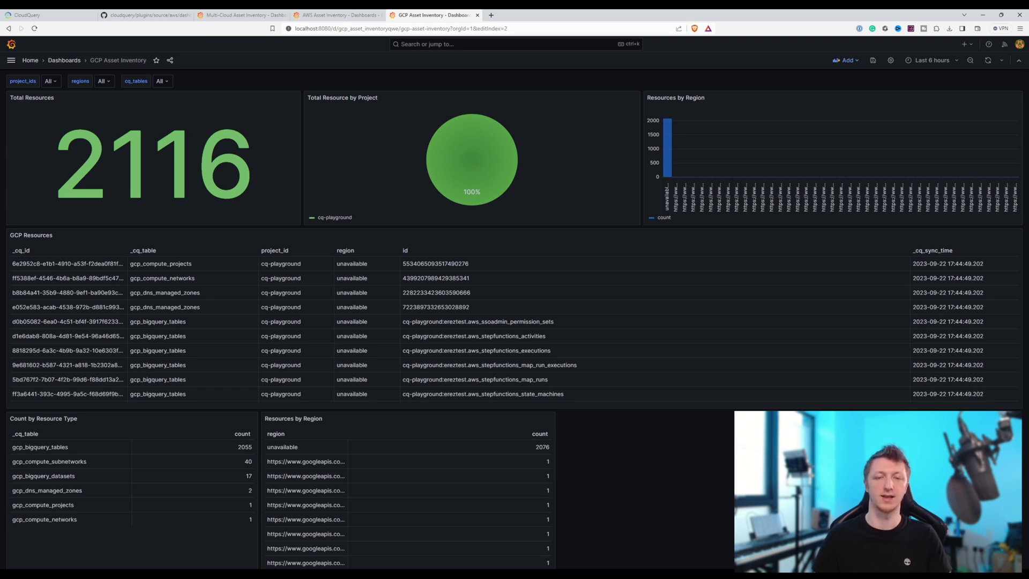
click(241, 15)
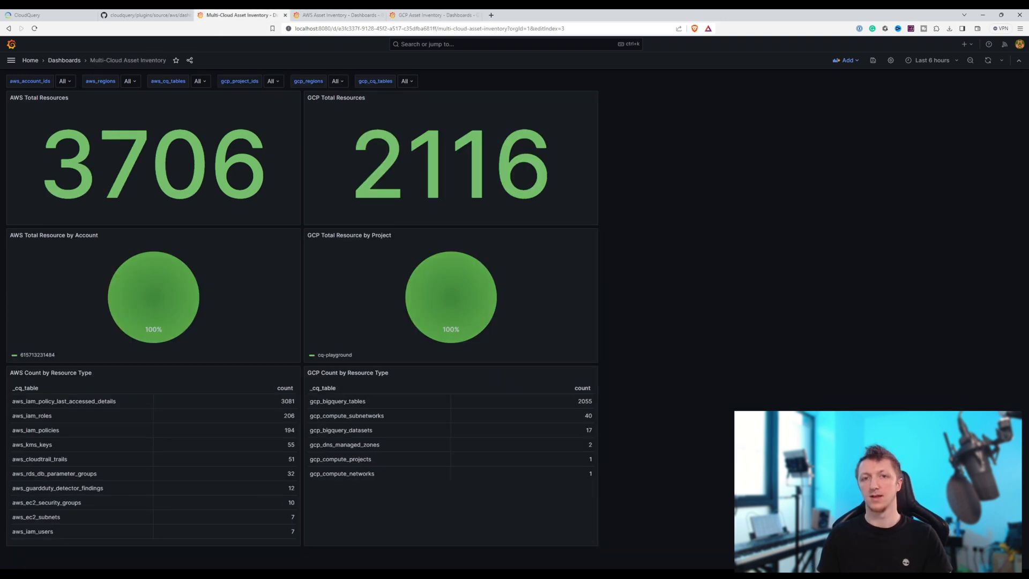